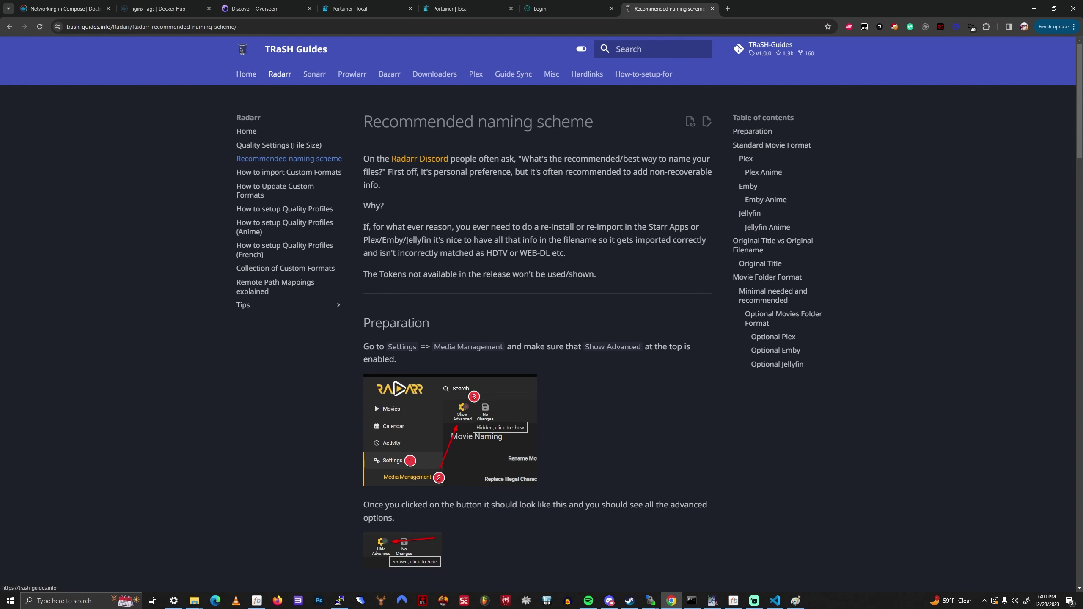
- Read through the Radarr guides overview page and the TRaSH Guides home page, including the "How this all started" section
click(247, 131)
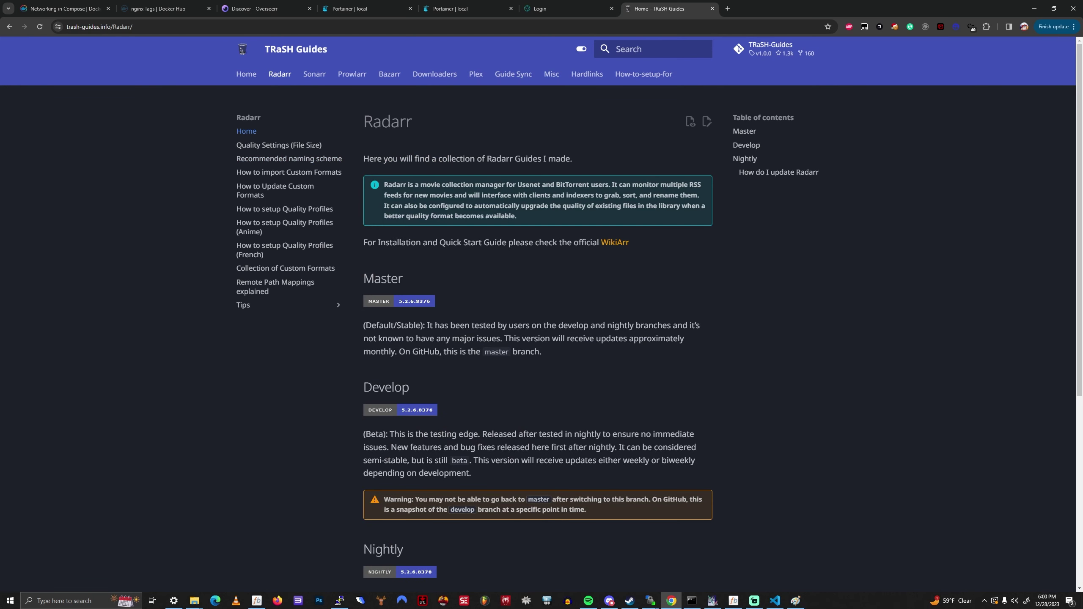
scroll(537, 324, down, 6)
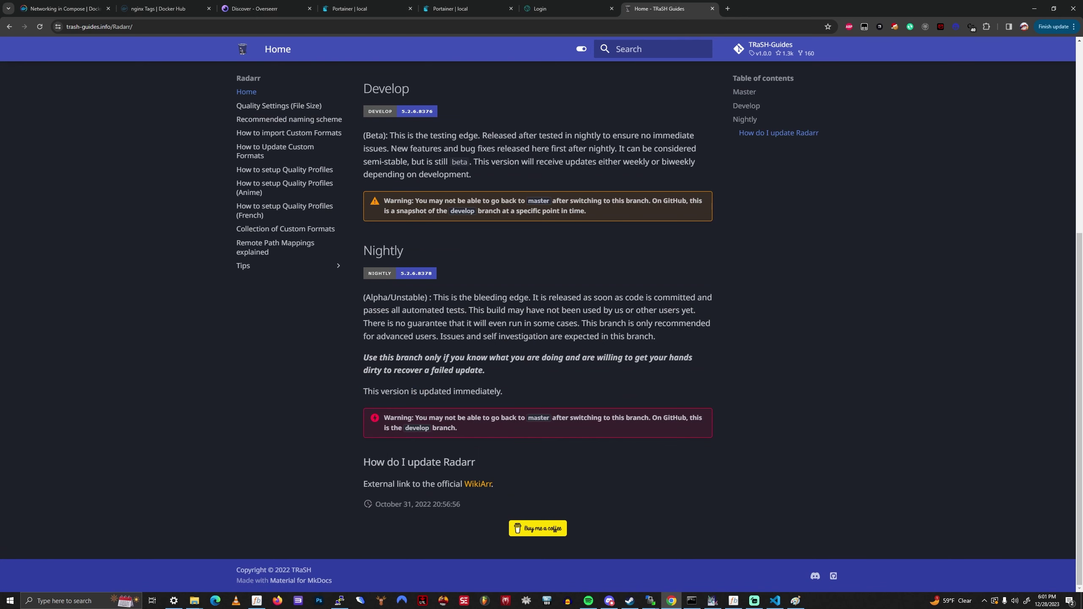
click(242, 48)
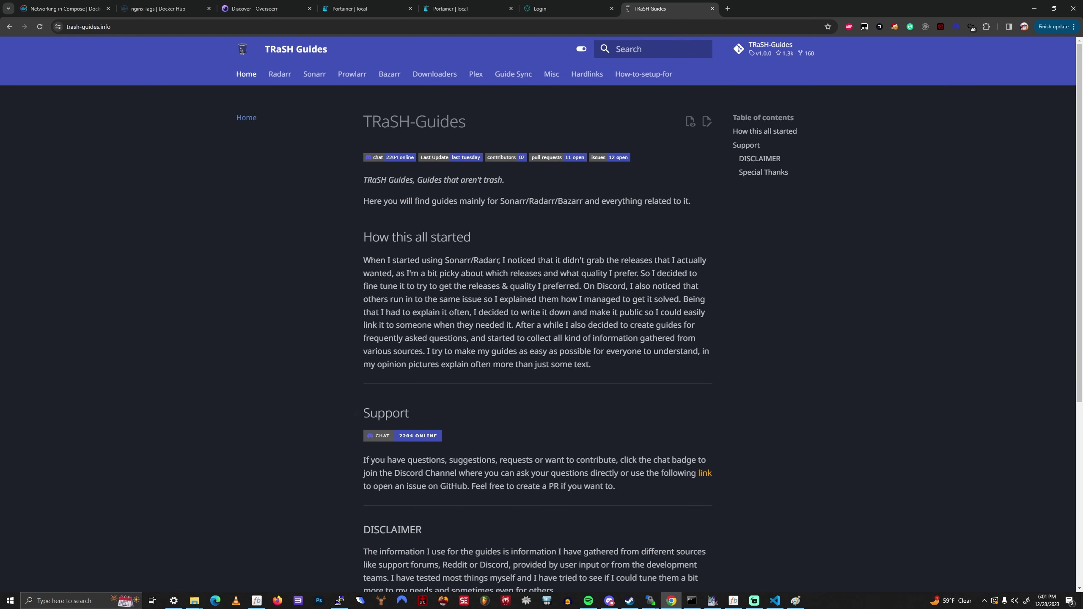
scroll(355, 413, down, 5)
scroll(358, 413, up, 5)
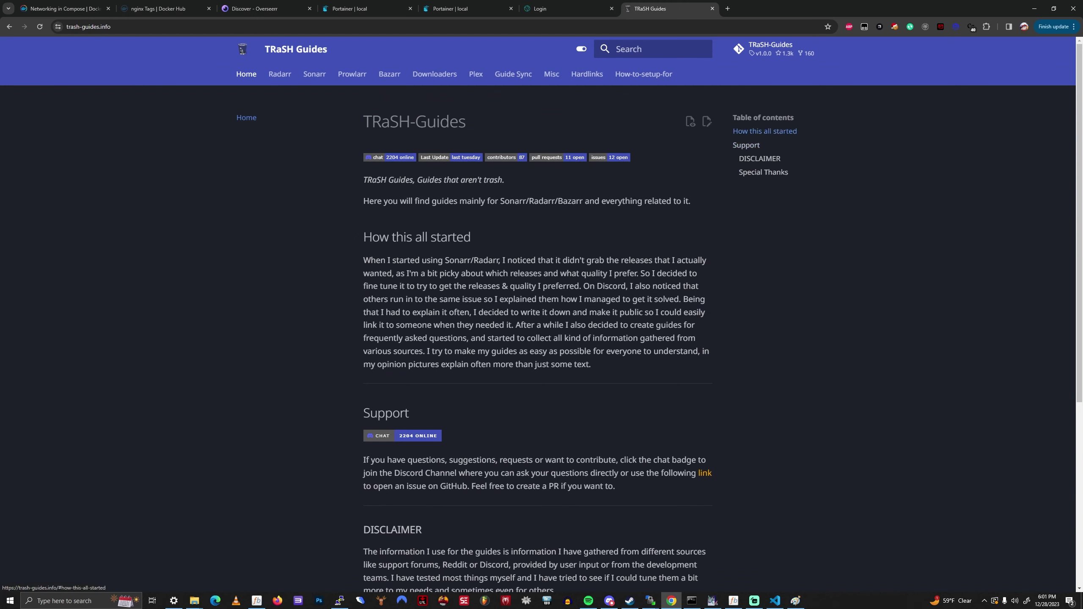
click(764, 131)
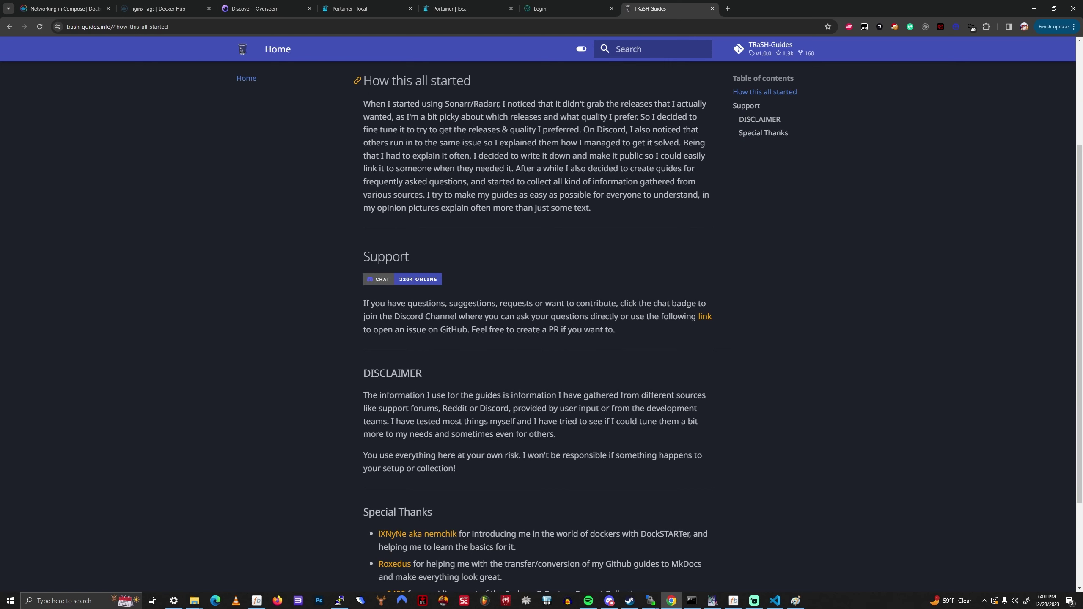
scroll(541, 324, down, 3)
scroll(541, 324, up, 6)
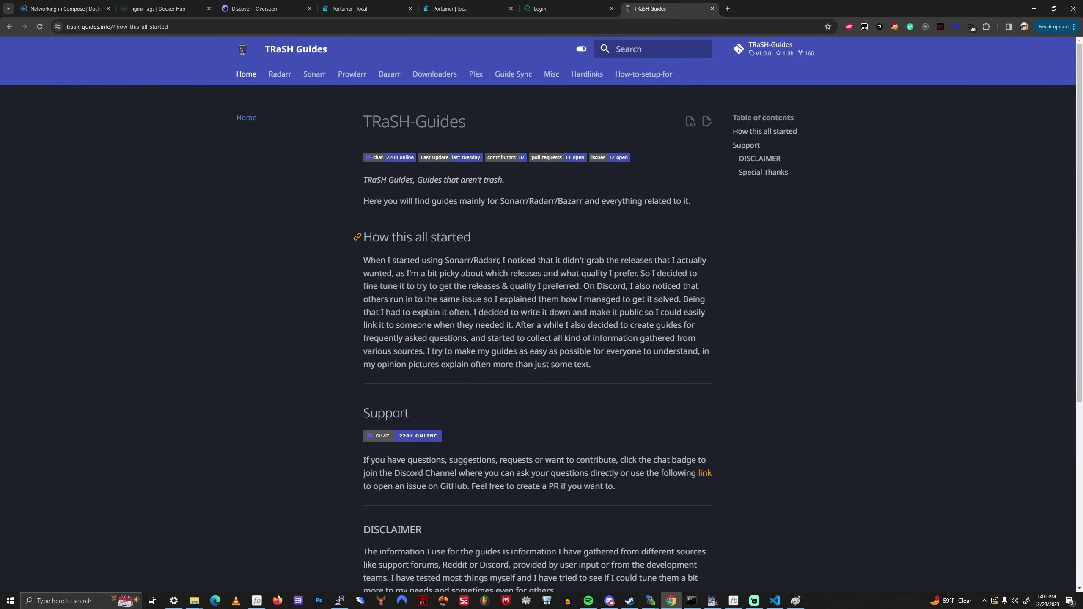
- Open the Recommended naming scheme guide for Radarr and skim its Plex, Emby and Jellyfin movie formats
click(280, 73)
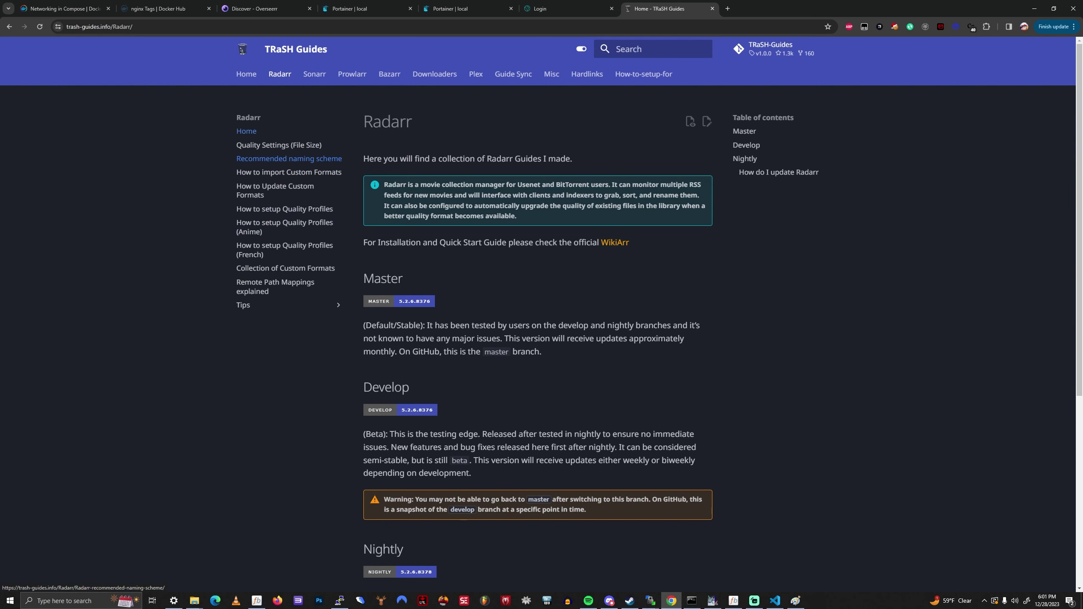
click(289, 159)
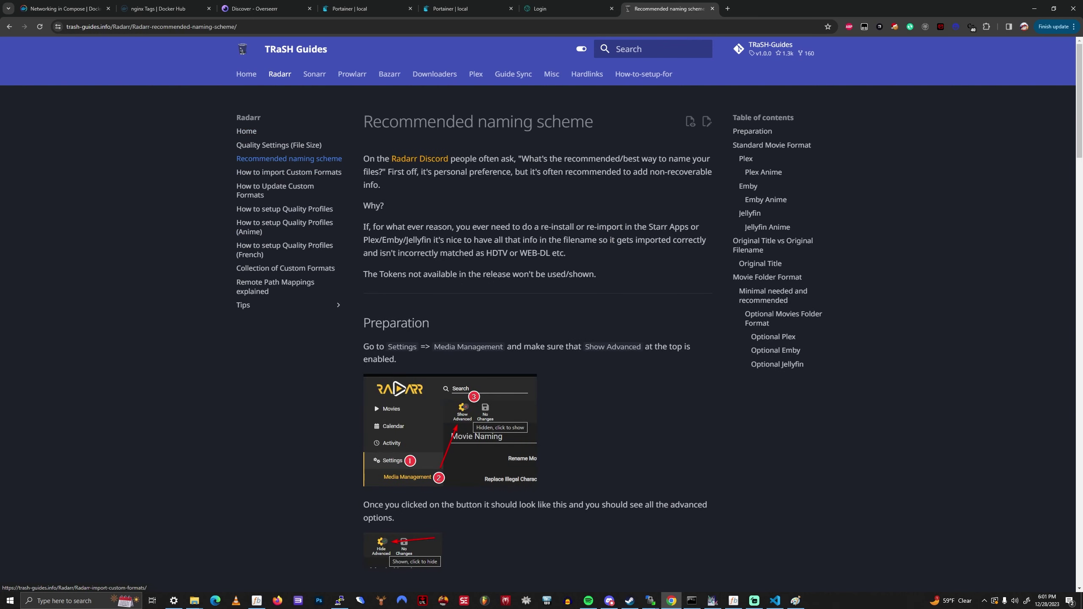
scroll(447, 170, down, 5)
scroll(537, 324, down, 8)
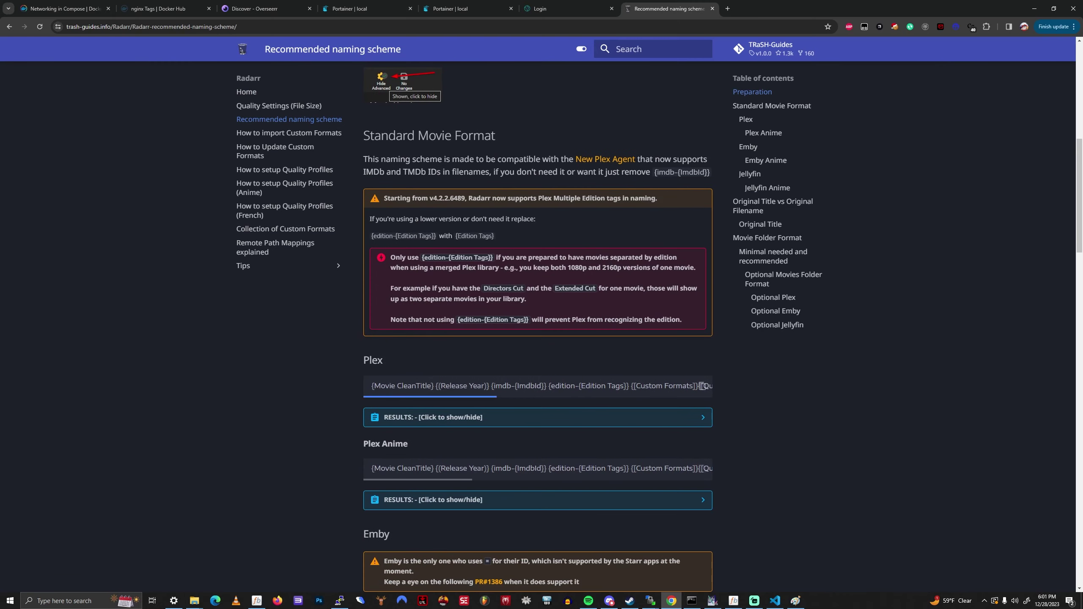
scroll(702, 318, down, 4)
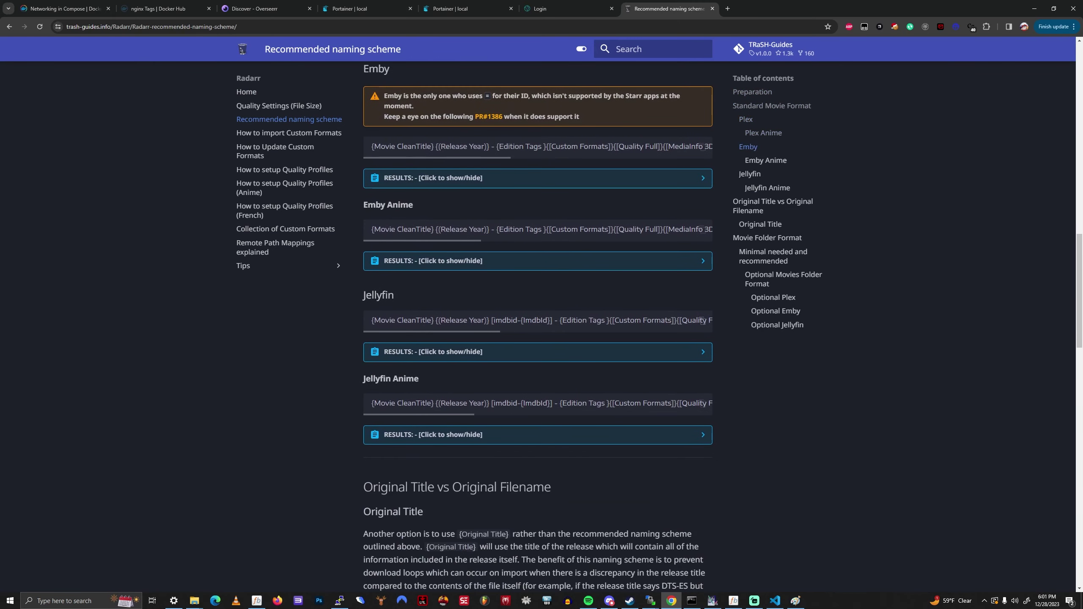
scroll(701, 325, up, 15)
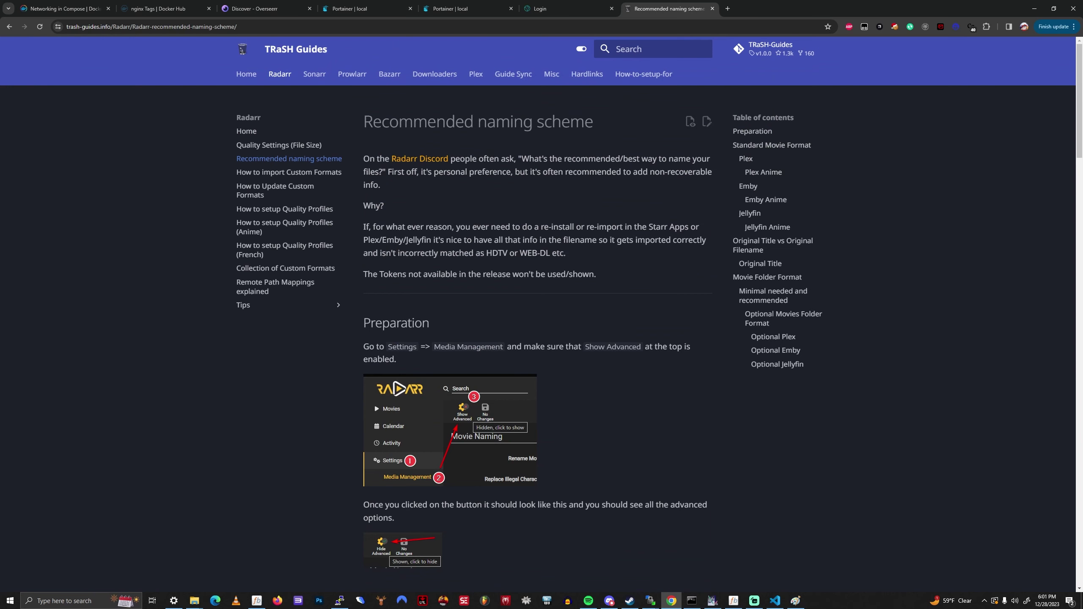
- Expand the results example for the Plex format under Standard Movie Format and examine the sample filename at a larger page size
scroll(537, 323, down, 7)
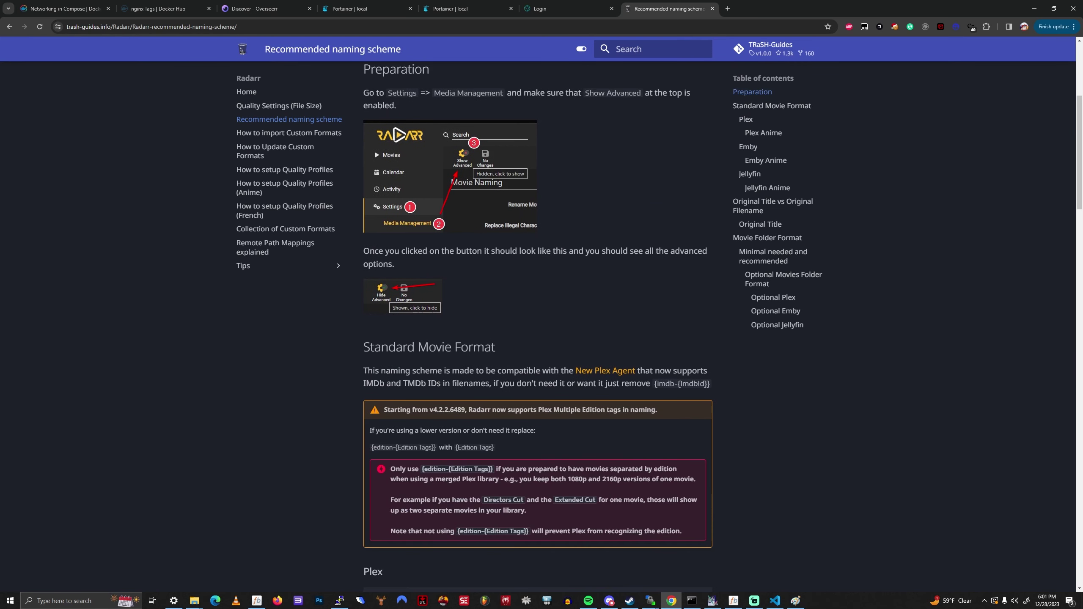
scroll(537, 324, down, 3)
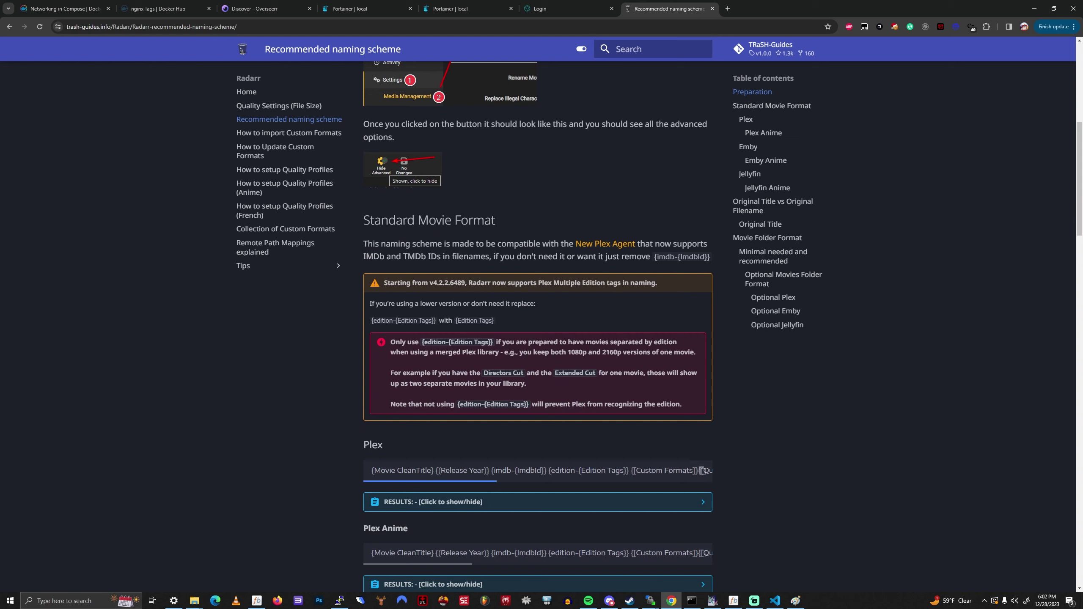
scroll(702, 470, down, 3)
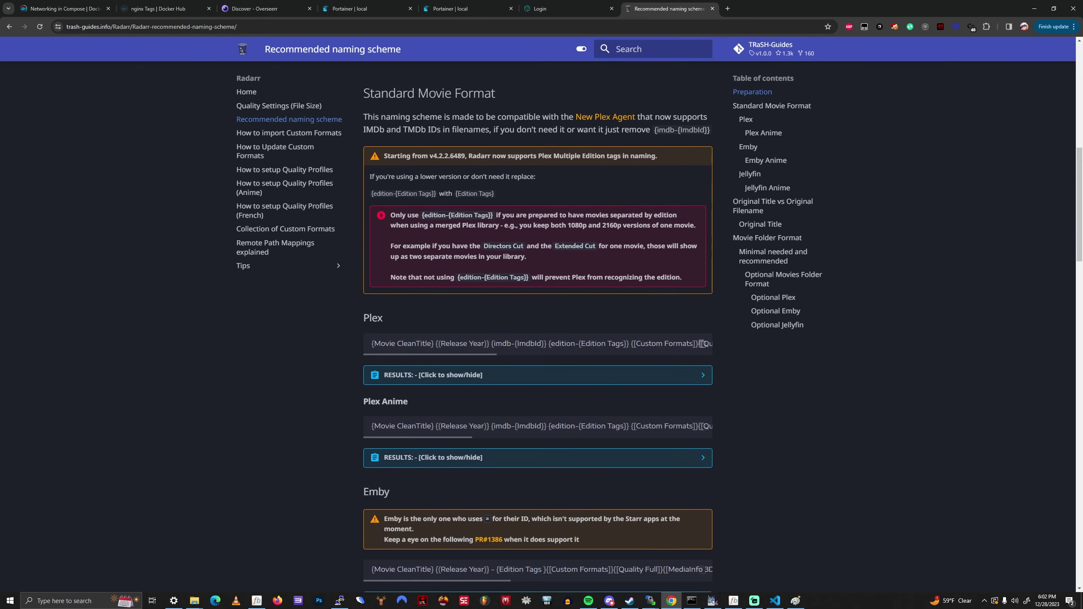
scroll(702, 343, right, 5)
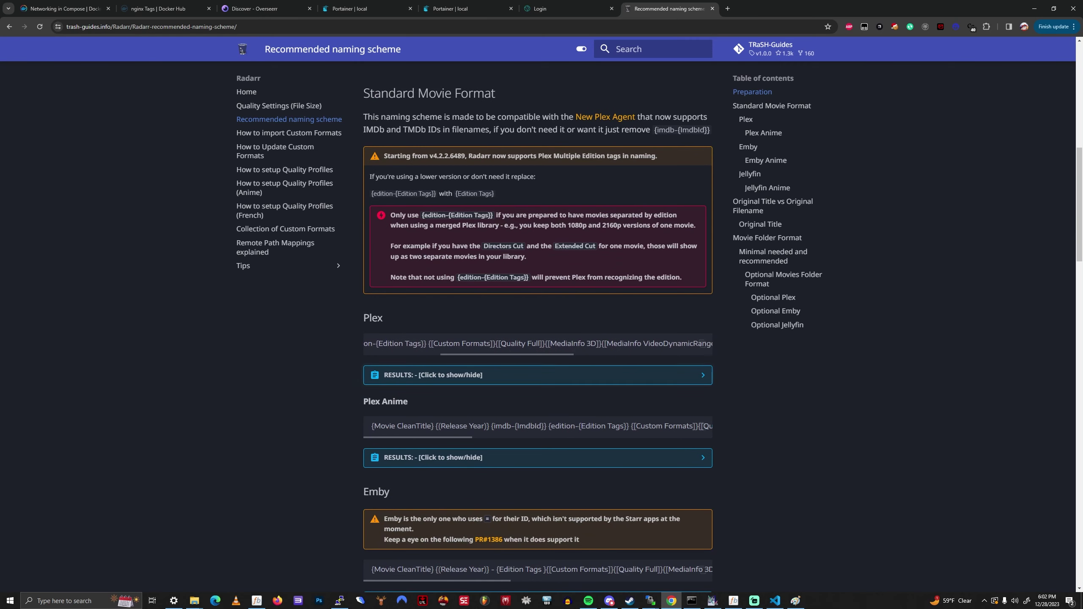
click(702, 374)
scroll(702, 375, down, 2)
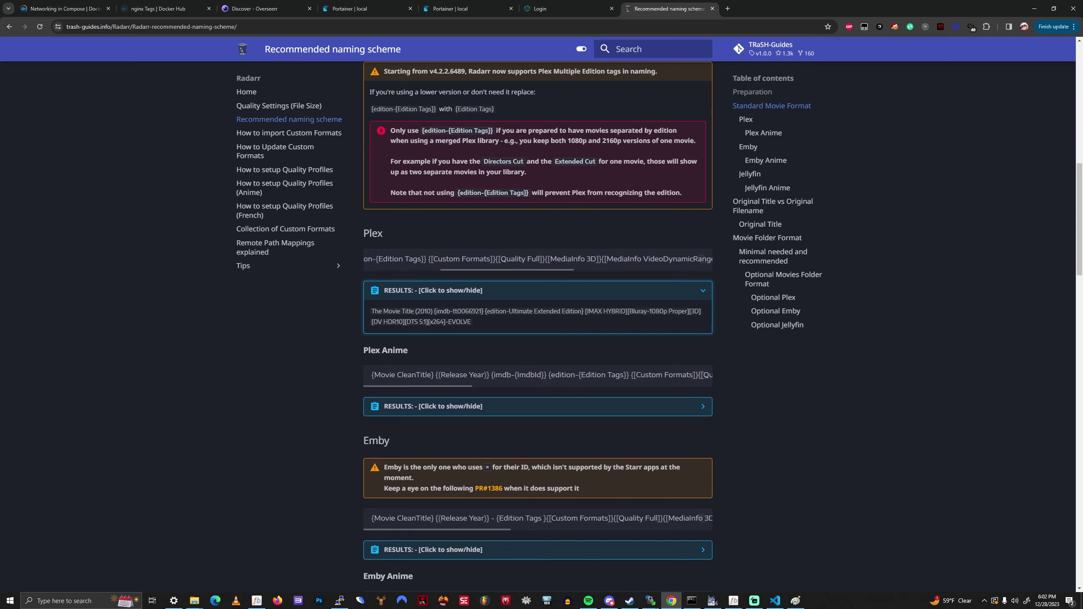
scroll(703, 375, up, 6)
scroll(811, 456, down, 1)
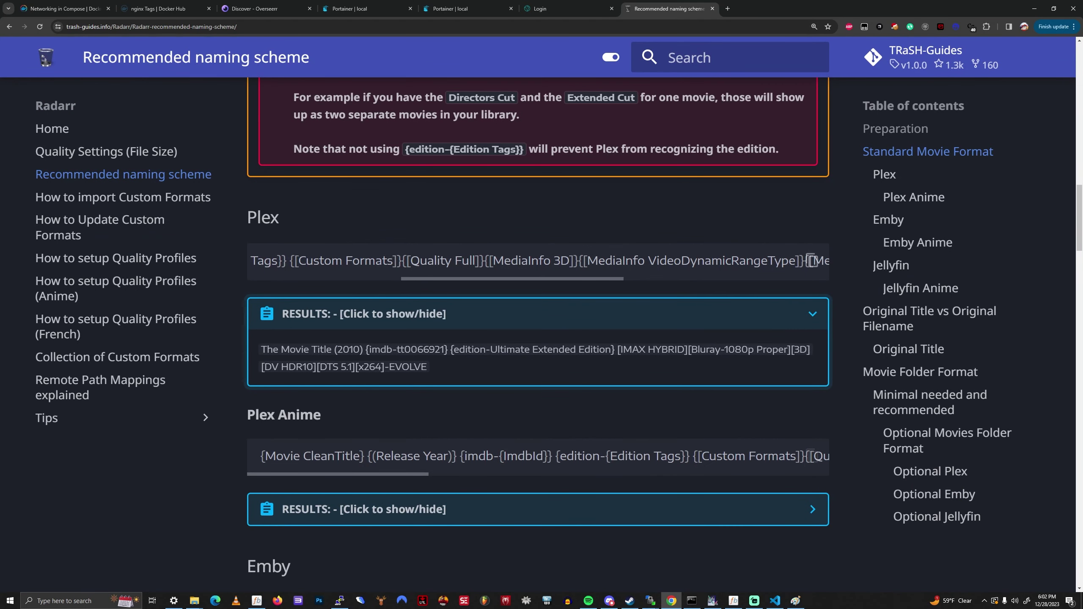
drag(261, 349, 426, 367)
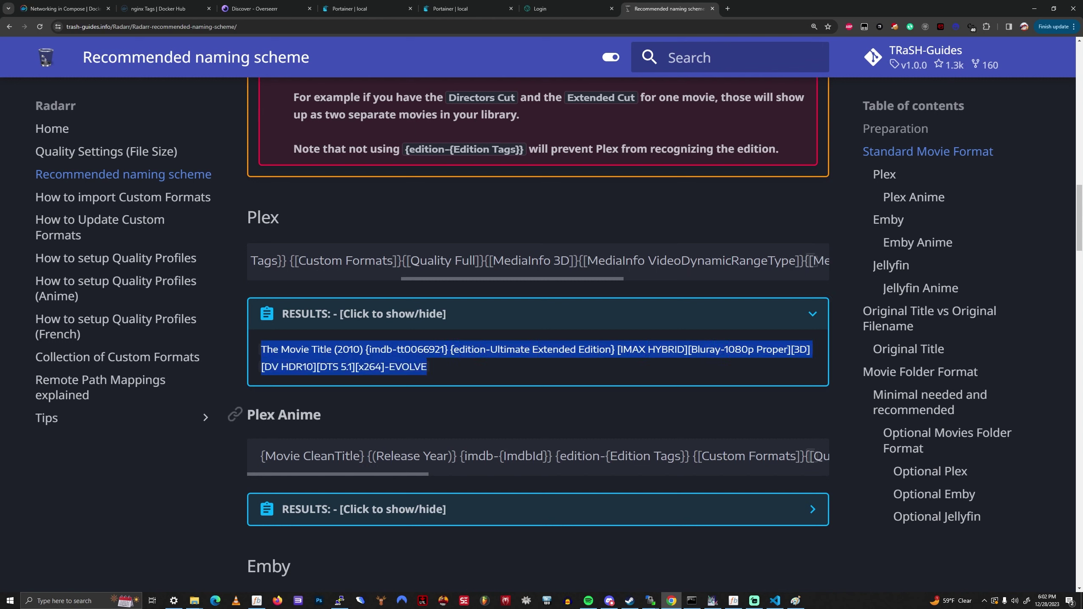
click(512, 401)
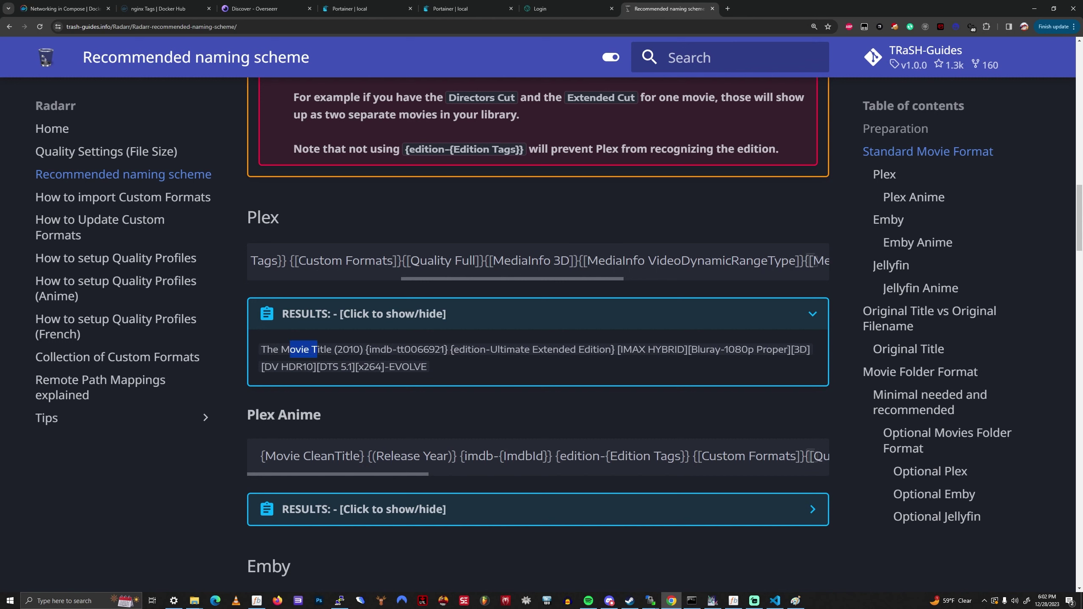
- Examine the imdb ID and Edition Tags tokens in the Plex naming string, highlighting each one in turn
scroll(537, 261, left, 3)
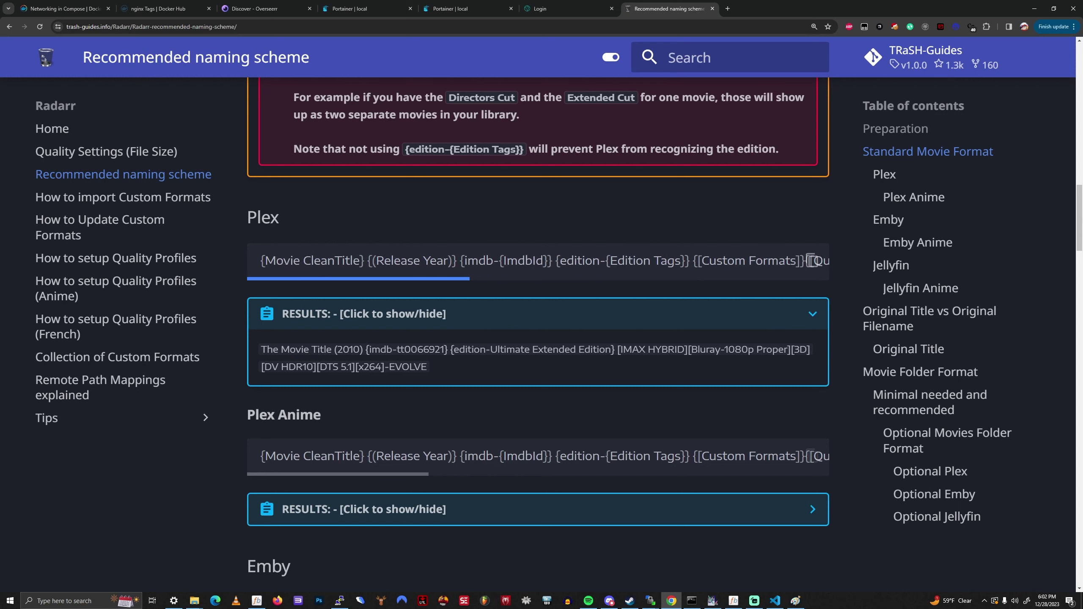
drag(466, 260, 548, 260)
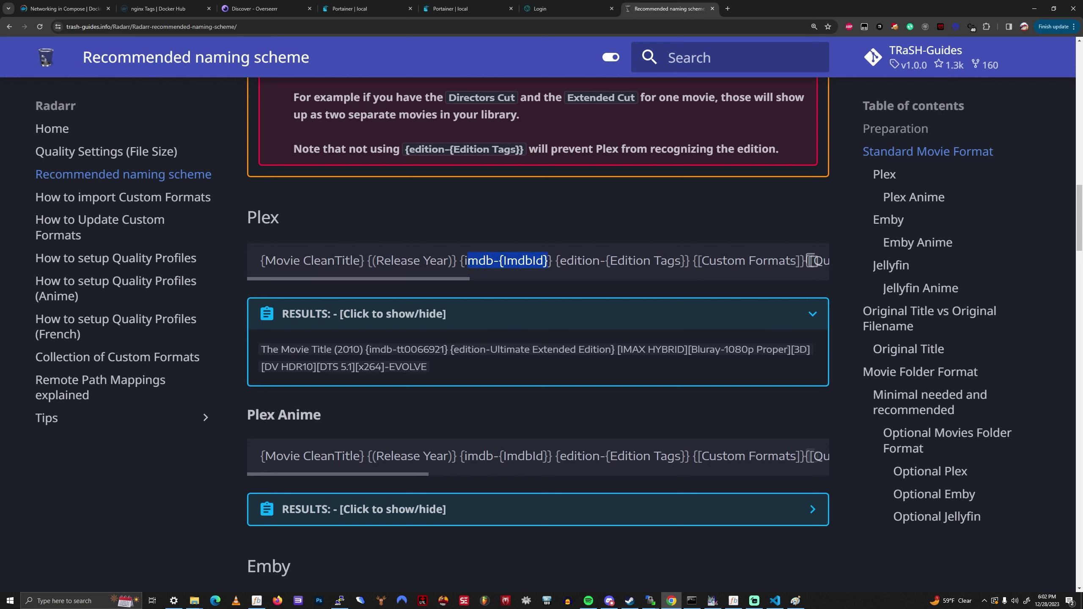
scroll(537, 260, right, 3)
scroll(537, 261, right, 2)
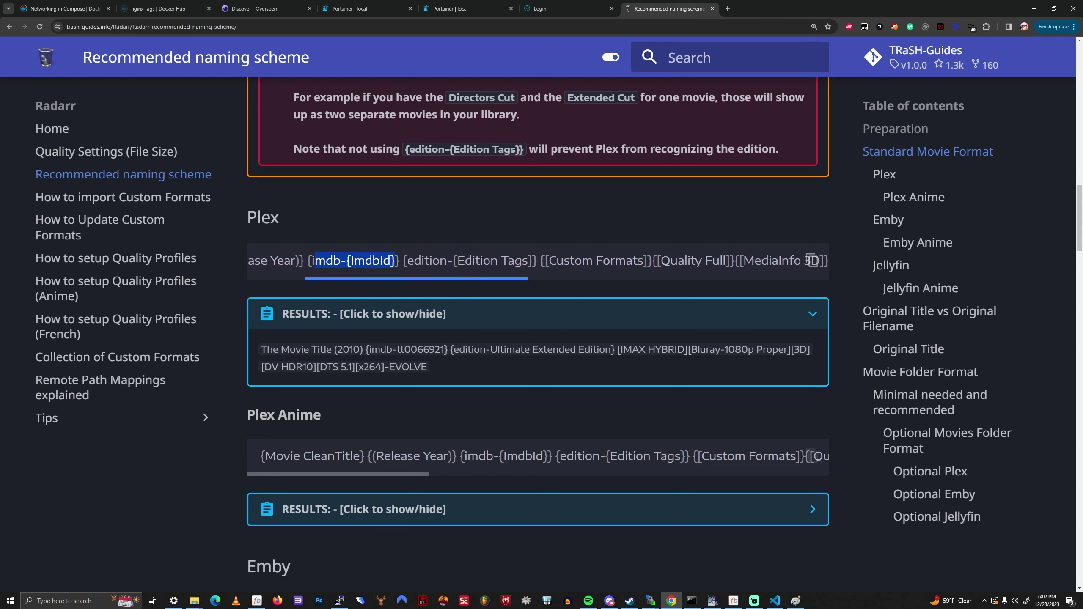
click(537, 261)
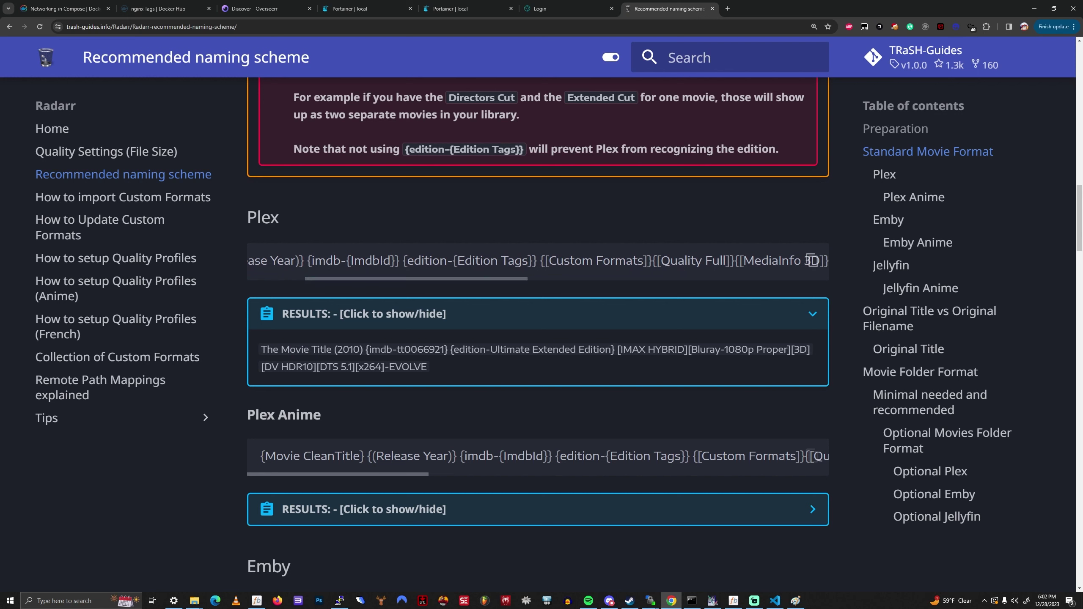
scroll(812, 260, right, 1)
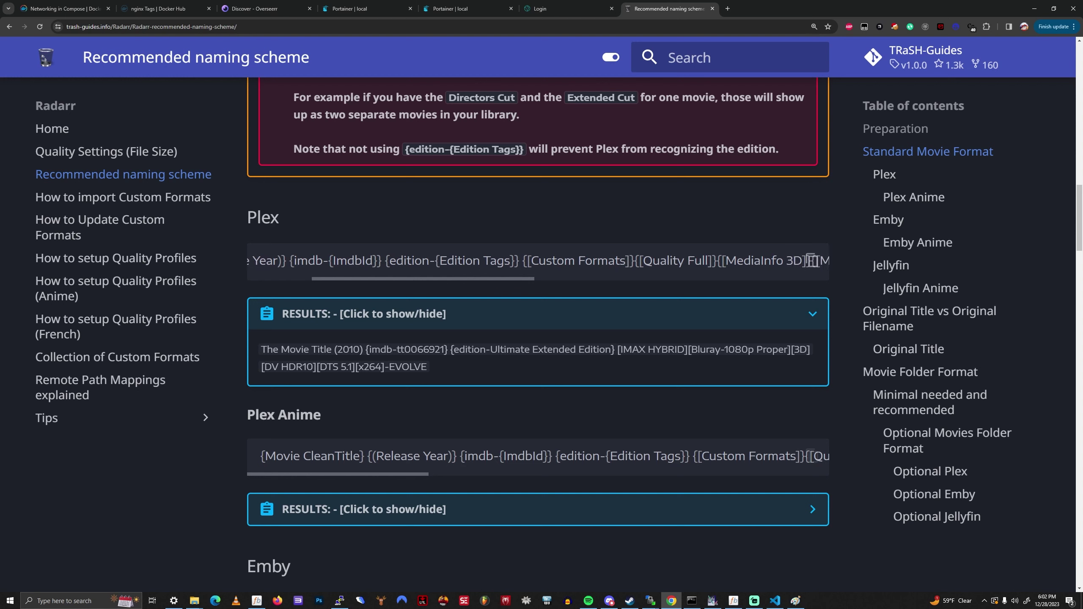
drag(389, 260, 514, 260)
scroll(811, 260, right, 2)
click(382, 260)
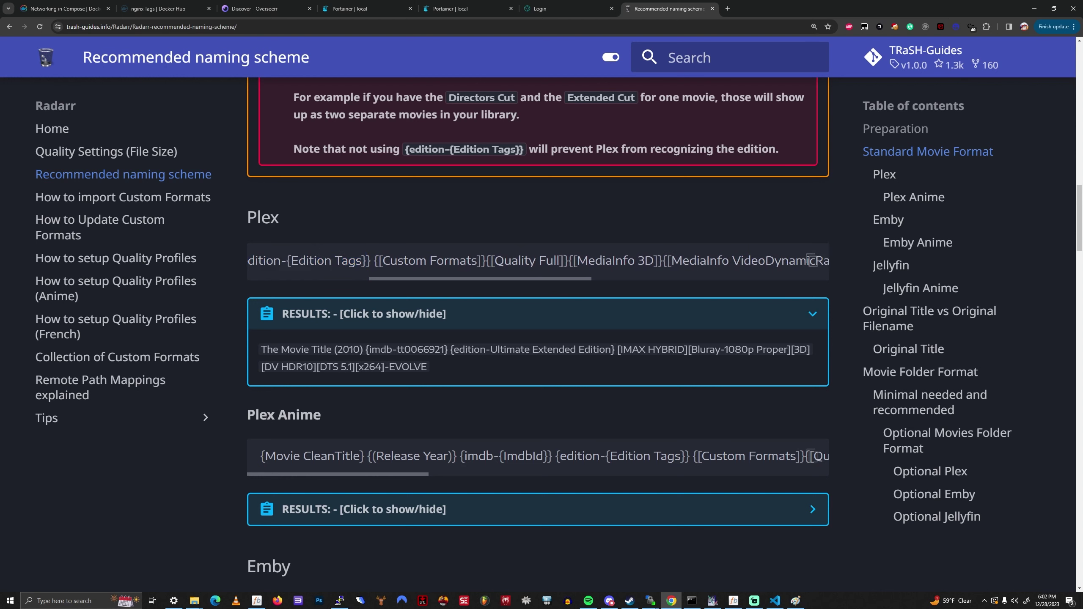
- Examine the Custom Formats, Quality Full and MediaInfo tokens in the Plex naming string and compare them with the sample filename
drag(383, 260, 494, 261)
click(494, 260)
drag(472, 260, 567, 260)
scroll(567, 260, right, 1)
click(567, 260)
scroll(567, 260, right, 2)
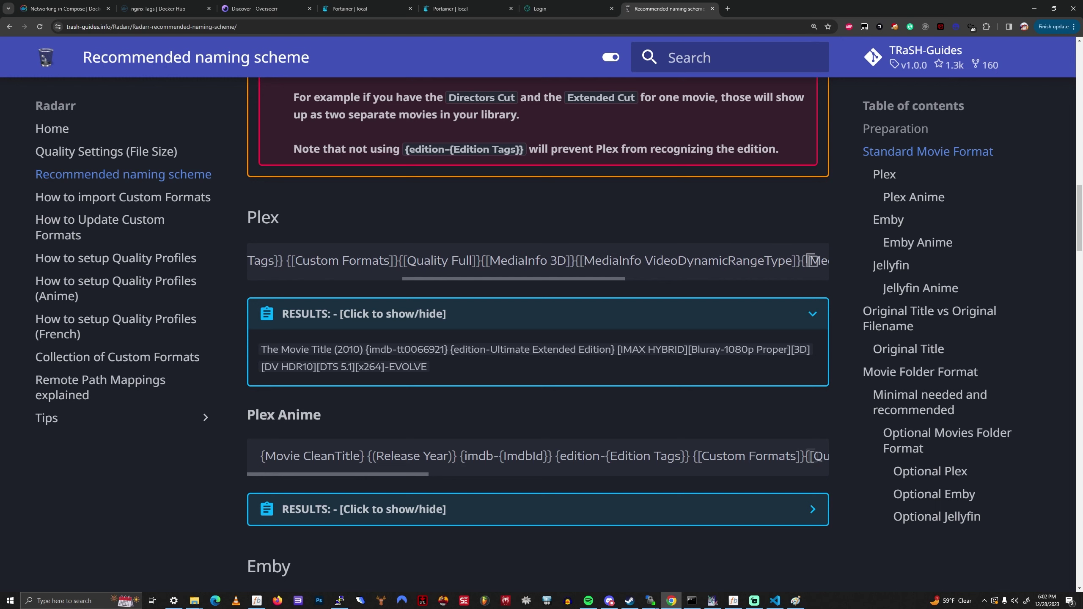
drag(567, 279, 757, 279)
drag(458, 348, 427, 366)
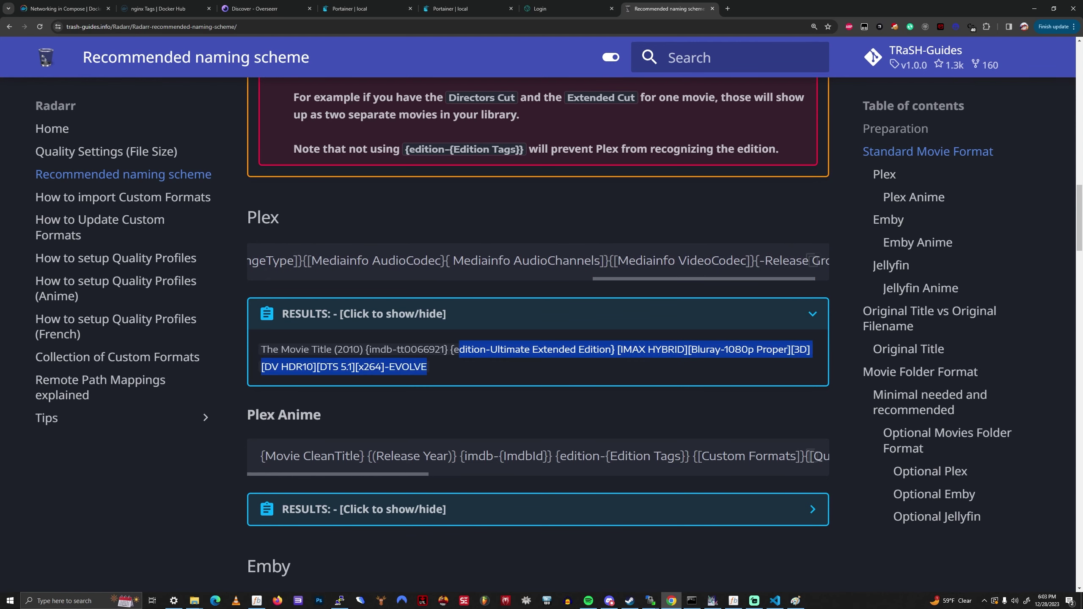
click(426, 366)
- Look through the Emby and Jellyfin formats, the Original Title section and the Movie Folder Format recommendations
scroll(426, 367, down, 8)
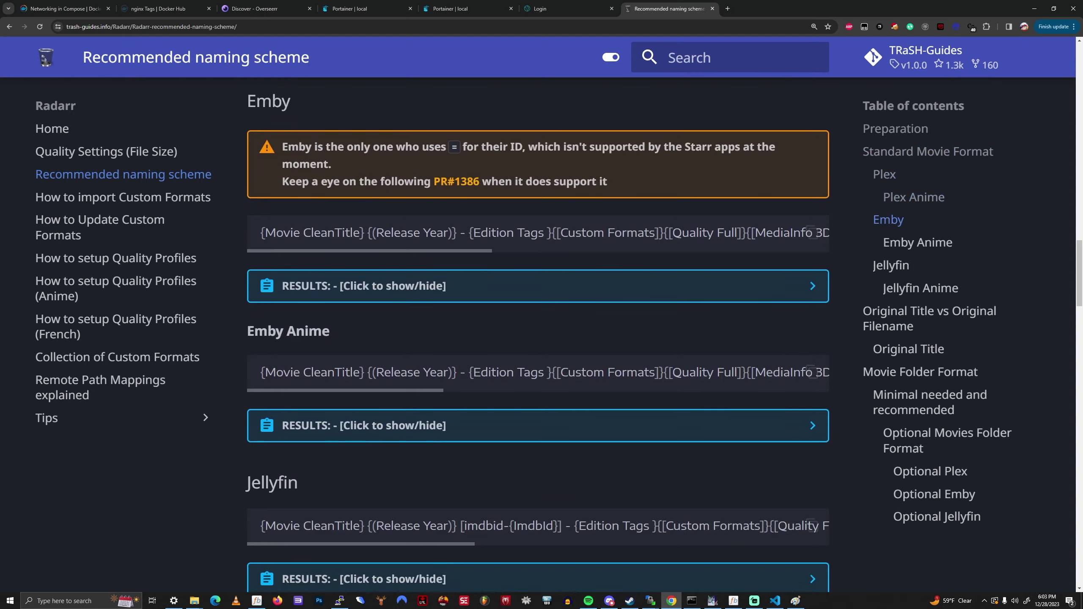
key(ctrl+minus)
scroll(537, 324, down, 6)
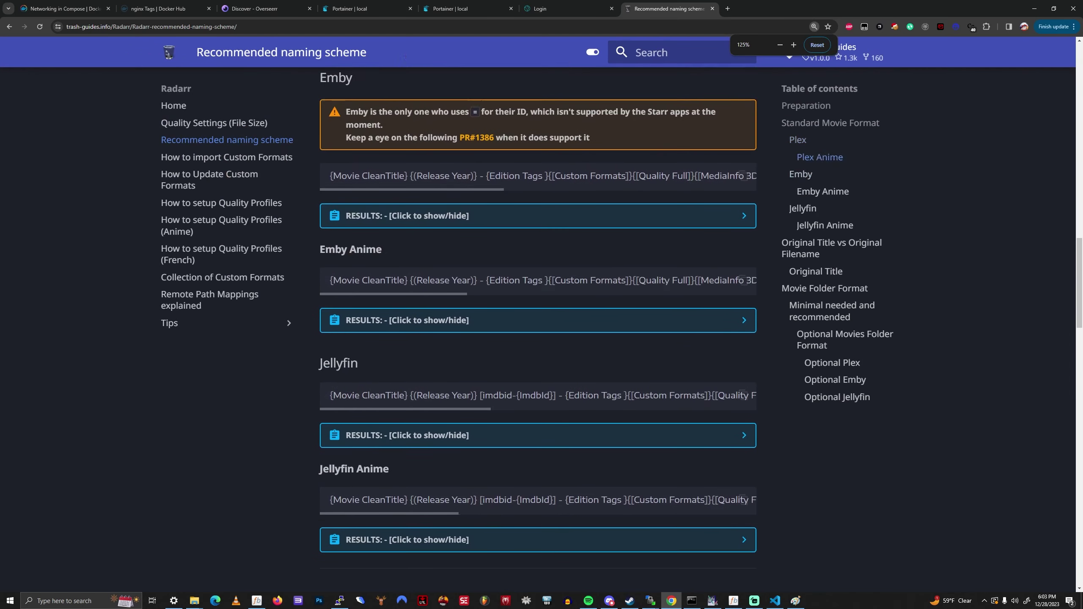
scroll(538, 324, down, 13)
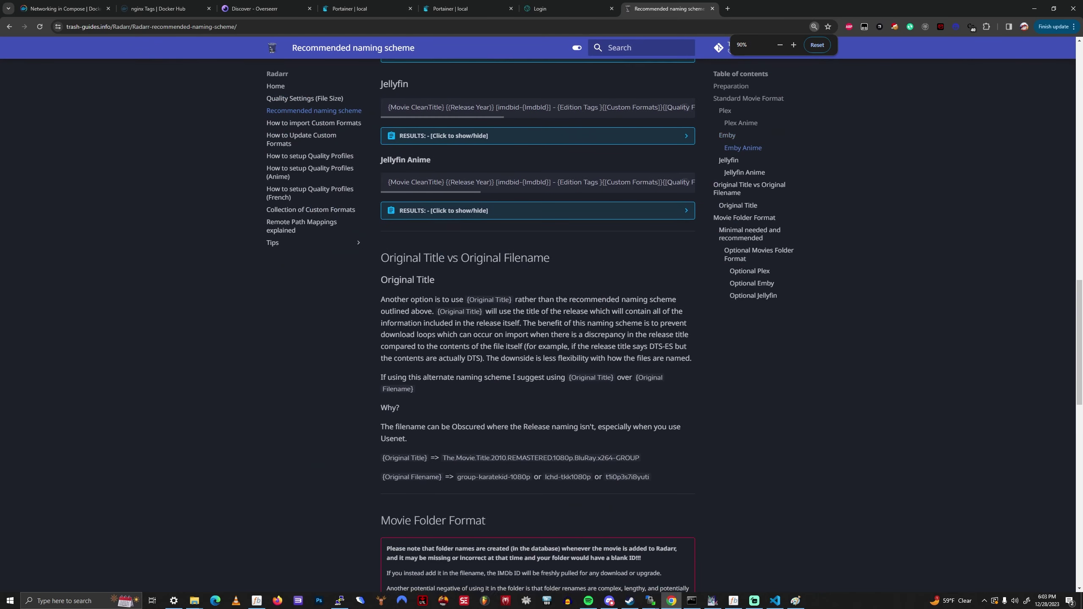
scroll(537, 324, down, 5)
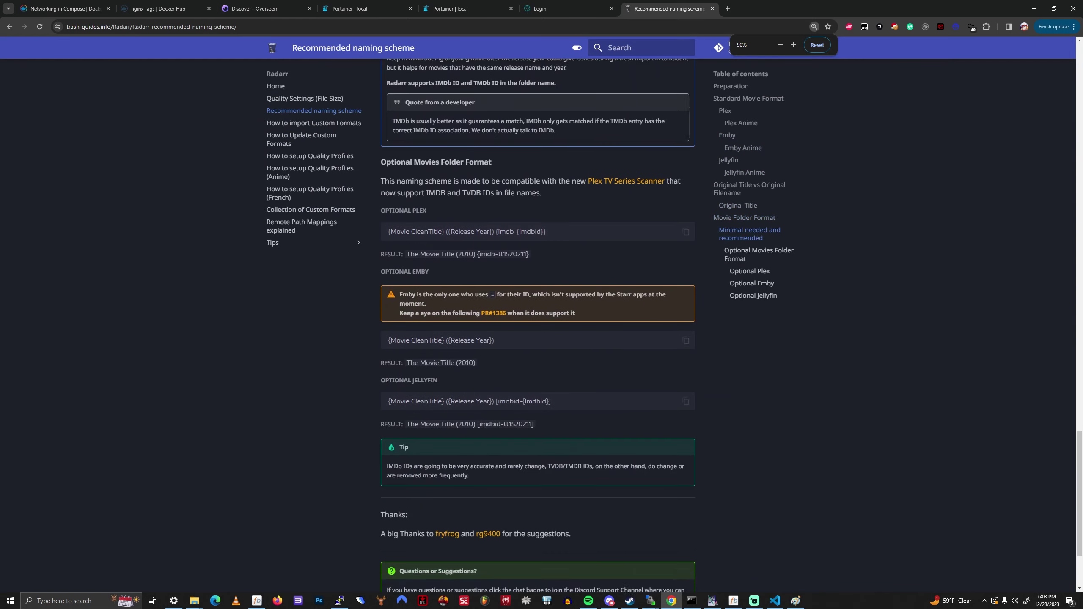
scroll(537, 324, up, 11)
scroll(537, 324, down, 12)
scroll(537, 324, up, 10)
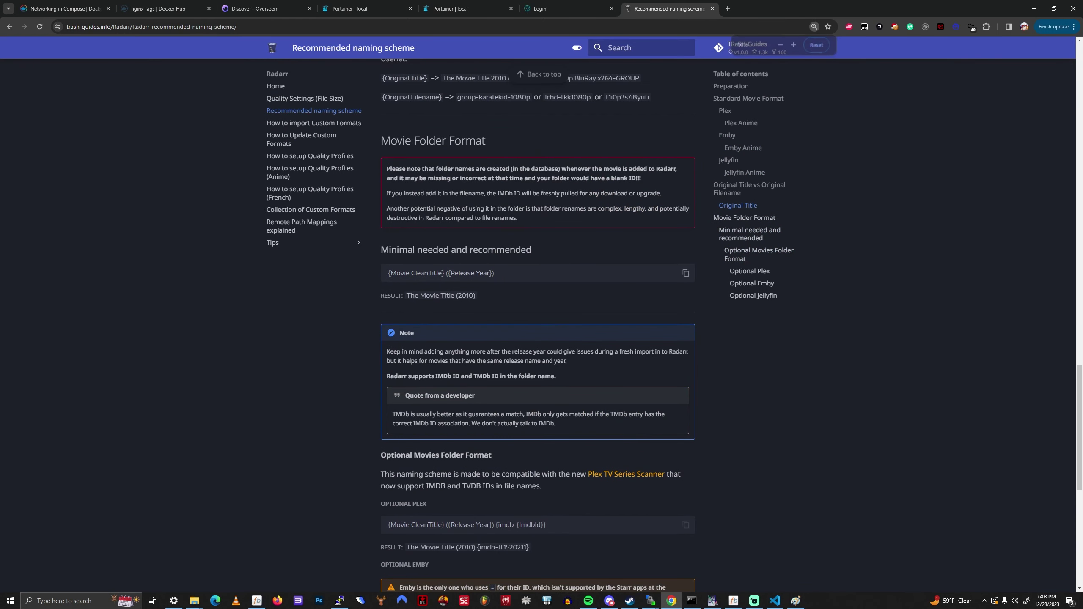
scroll(537, 324, up, 4)
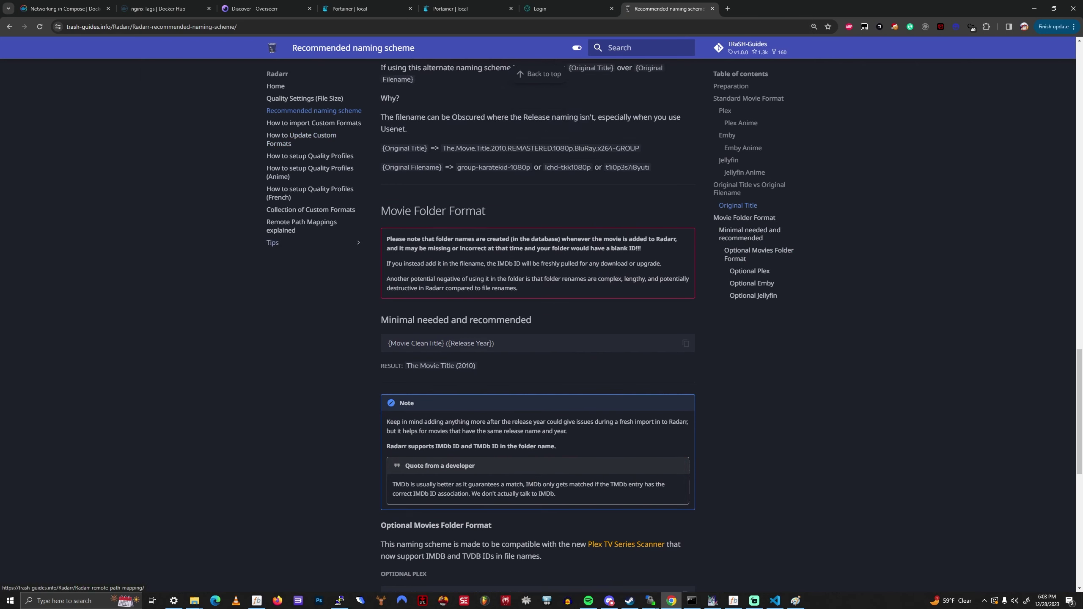
- Enlarge the page to 125% and open the Radarr guide on how to import Custom Formats
key(ctrl+plus)
key(ctrl+plus)
key(ctrl+plus)
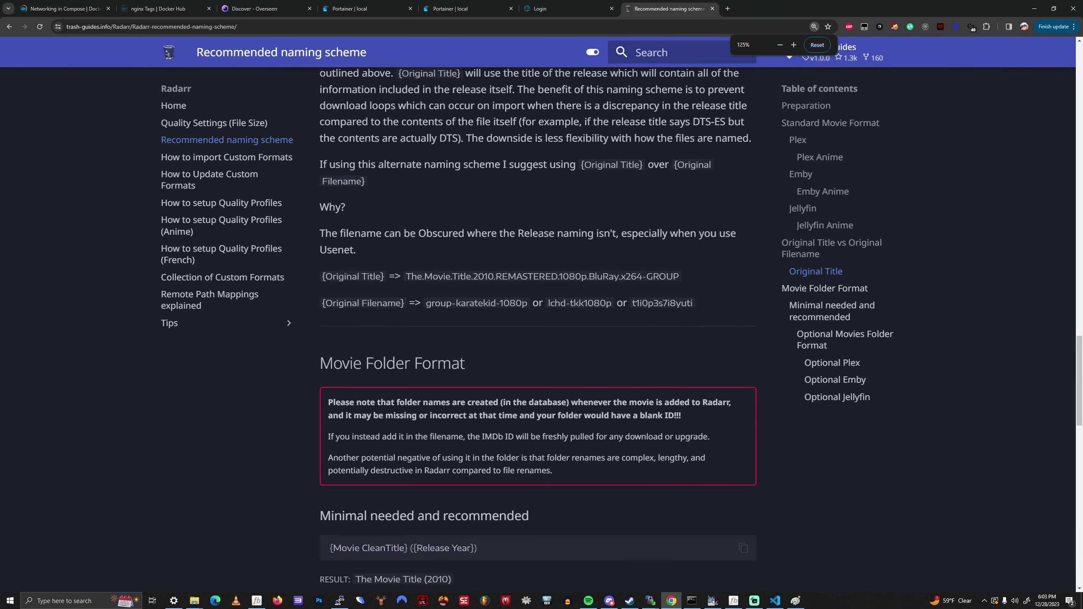
click(227, 157)
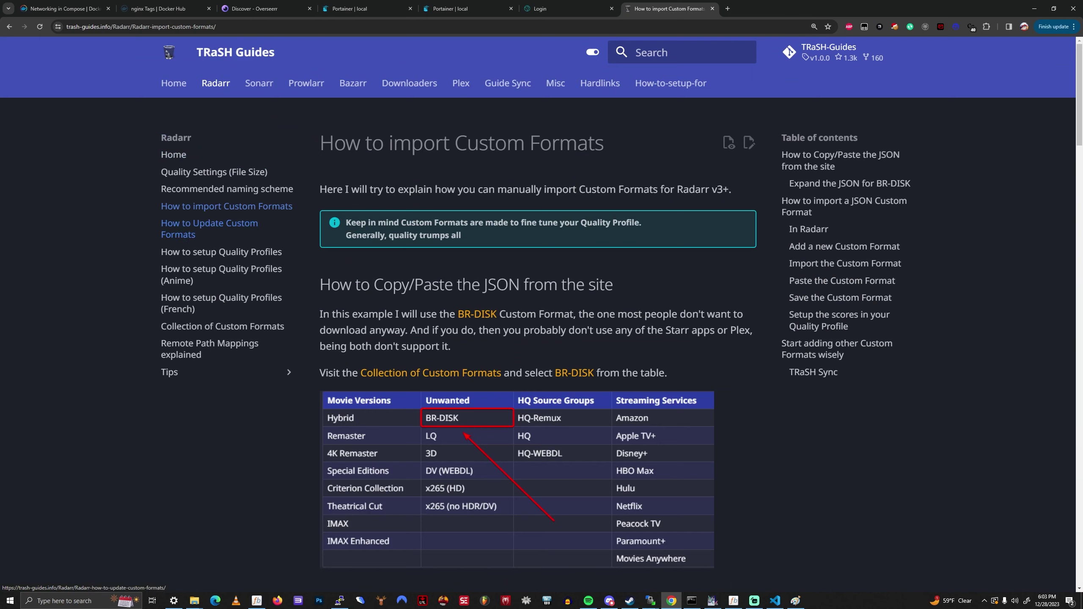
- Skim the custom formats import guide, open Quality Settings (File Size), and review the Radarr Quality Definitions table and its note
scroll(538, 324, down, 3)
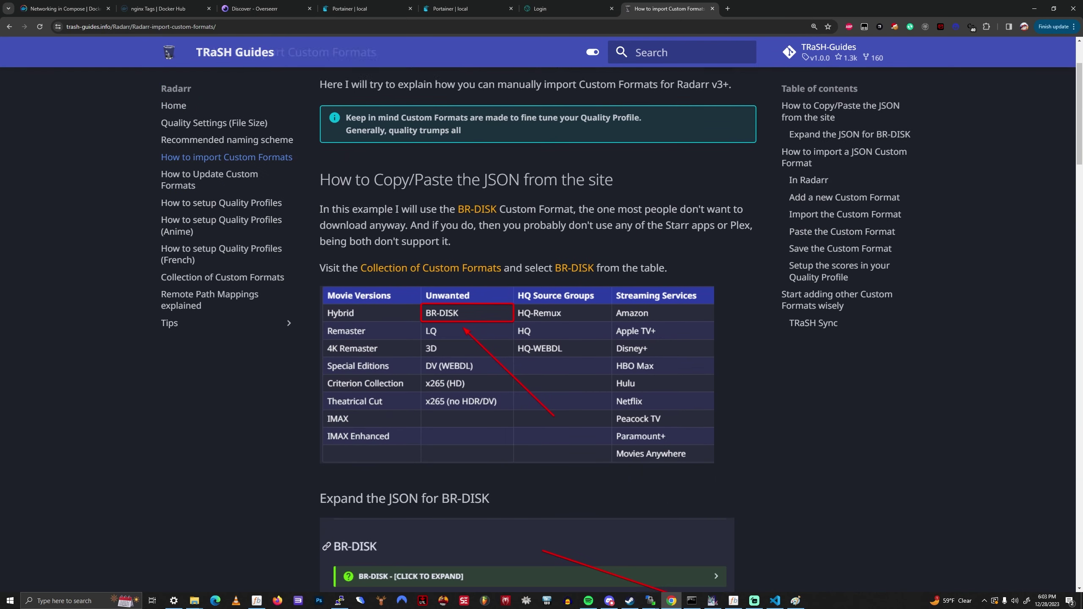
scroll(537, 324, up, 3)
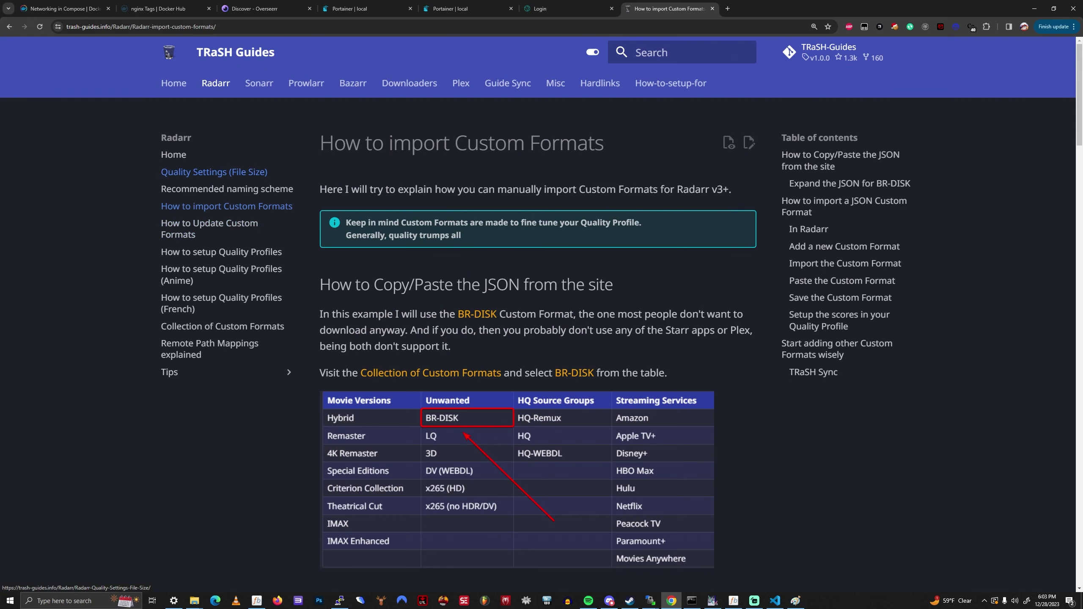
click(214, 172)
scroll(537, 324, down, 6)
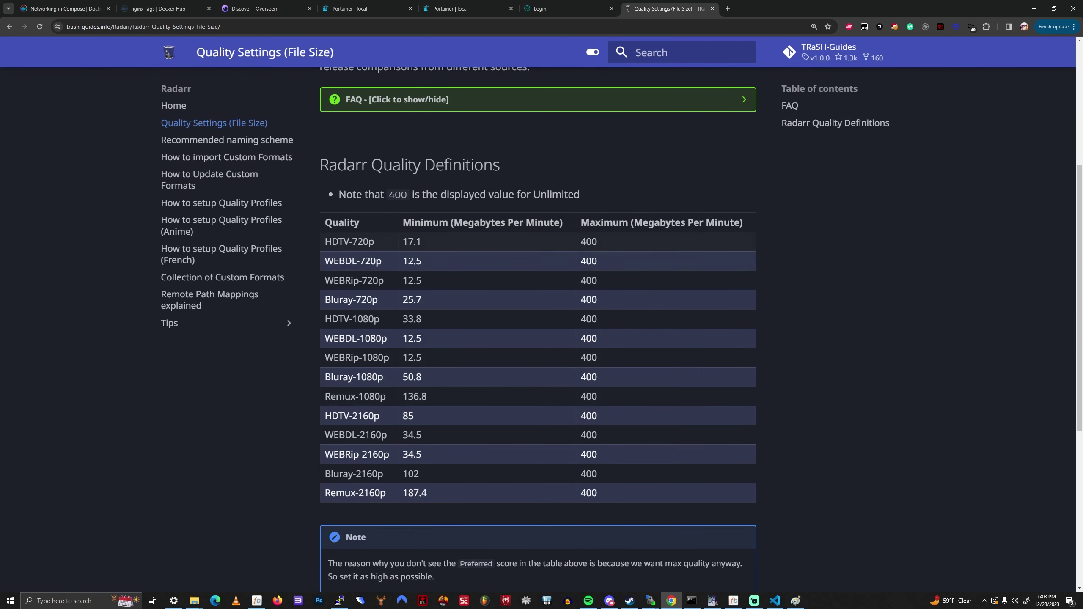
scroll(537, 324, down, 4)
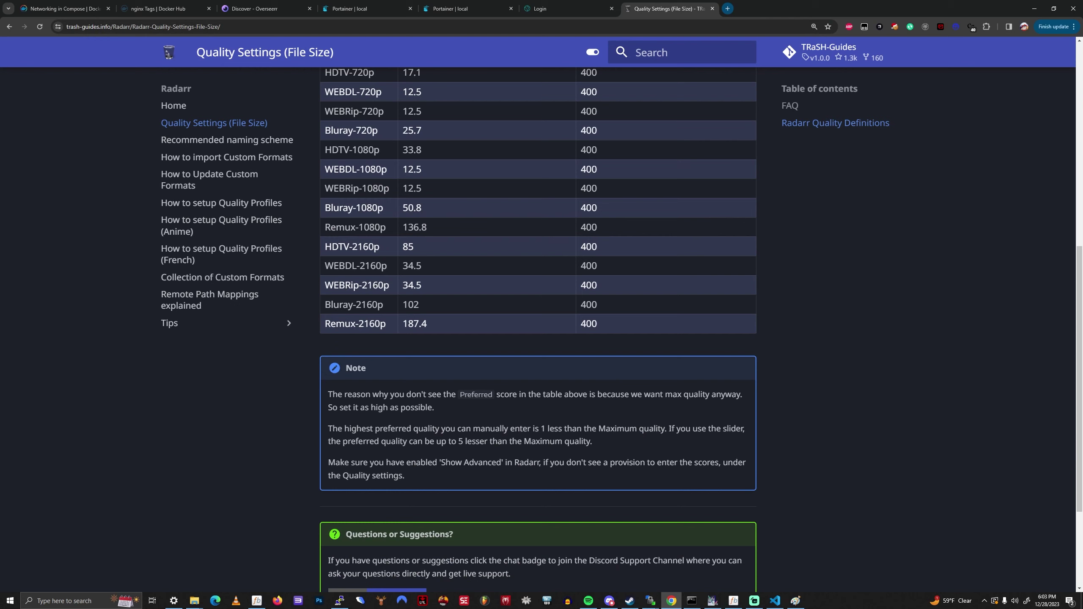
- Switch to the Radarr web interface at 192.168.1.8/radarr
key(ctrl+l)
text(/radarr)
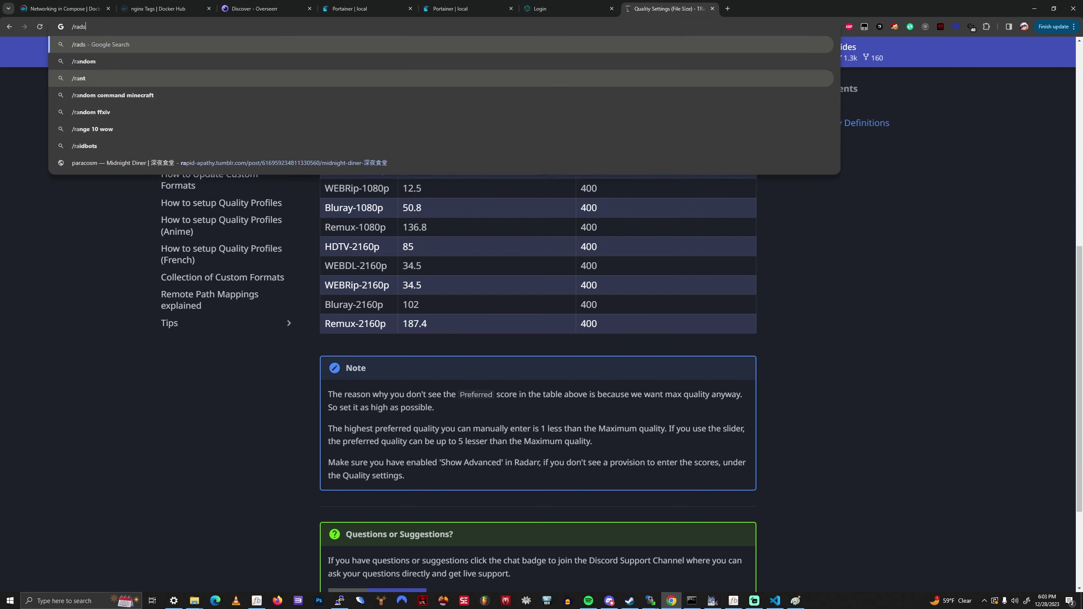
key(ctrl+a)
text(radarr)
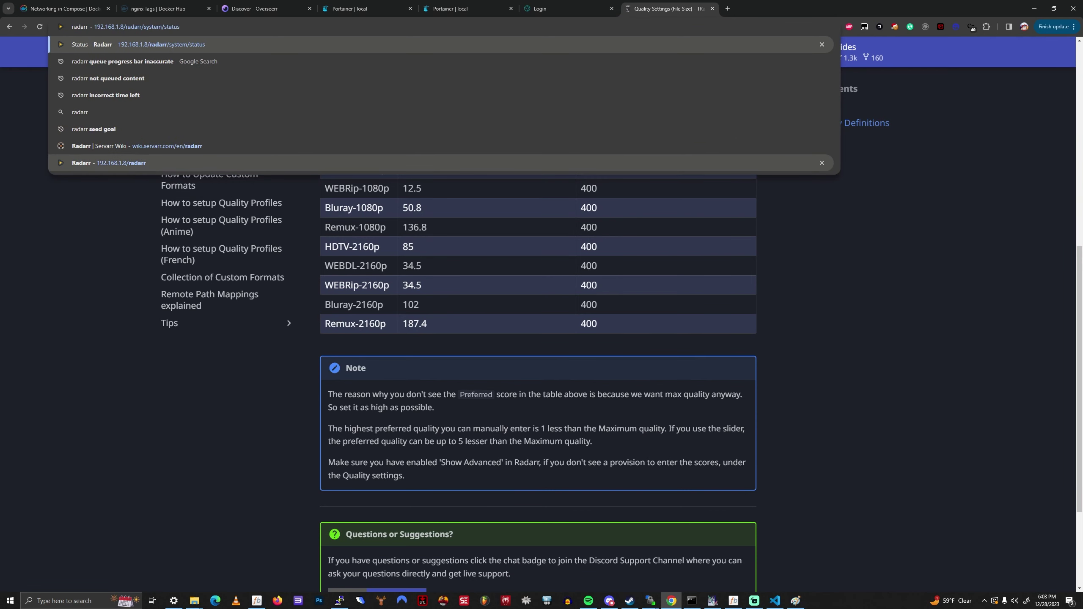
click(109, 162)
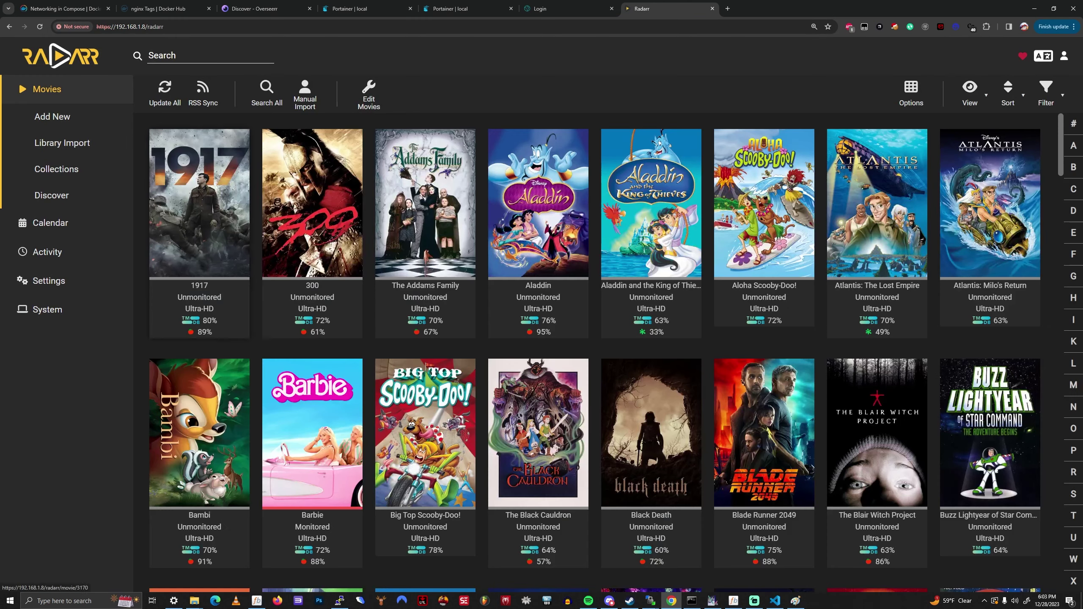
- Open Radarr's Quality settings and review the size limits in the Quality Definitions list
click(48, 281)
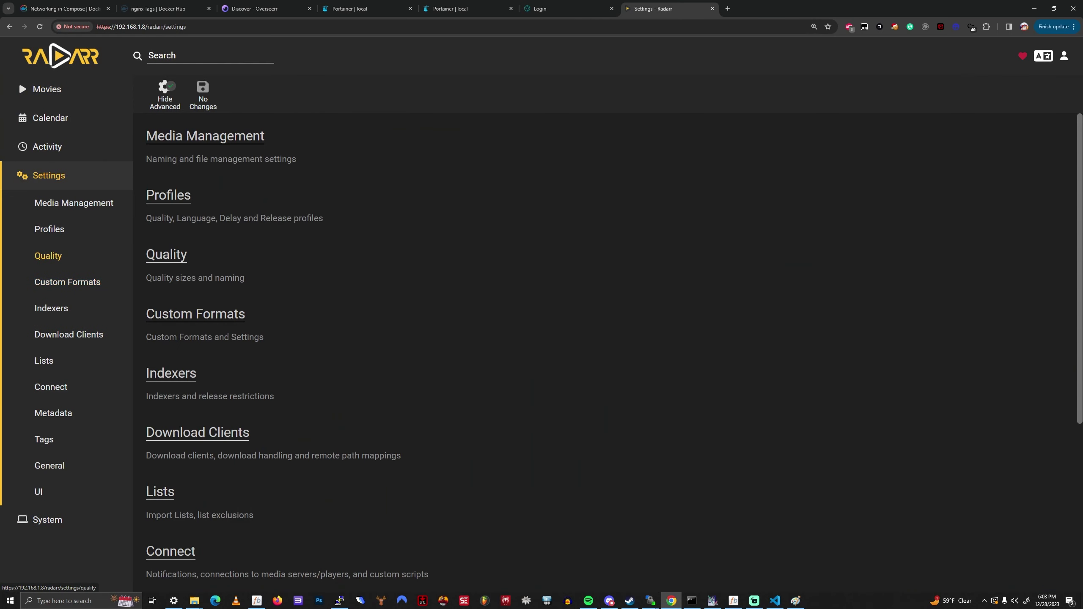
click(48, 255)
scroll(614, 352, down, 5)
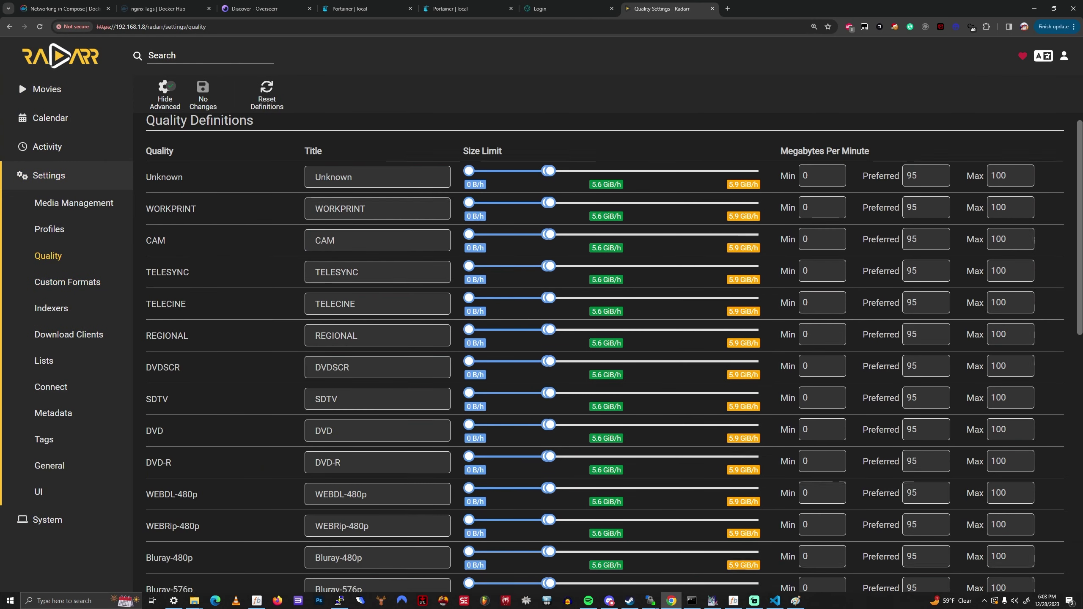
- Open the HD Blu-Ray + WEB quality profile and look over its name, upgrade options and allowed qualities
click(50, 229)
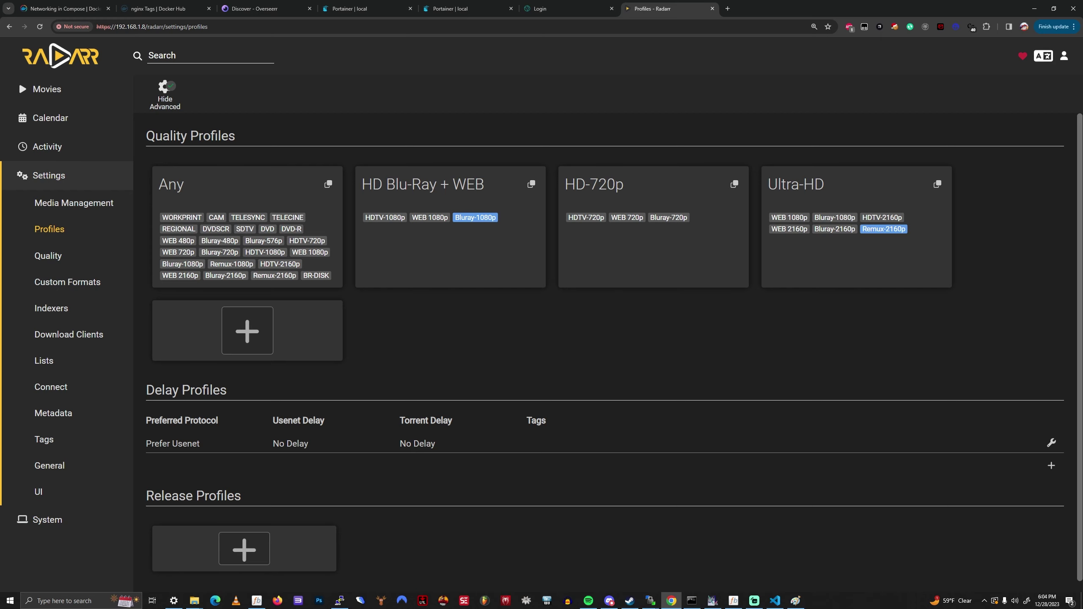
click(450, 247)
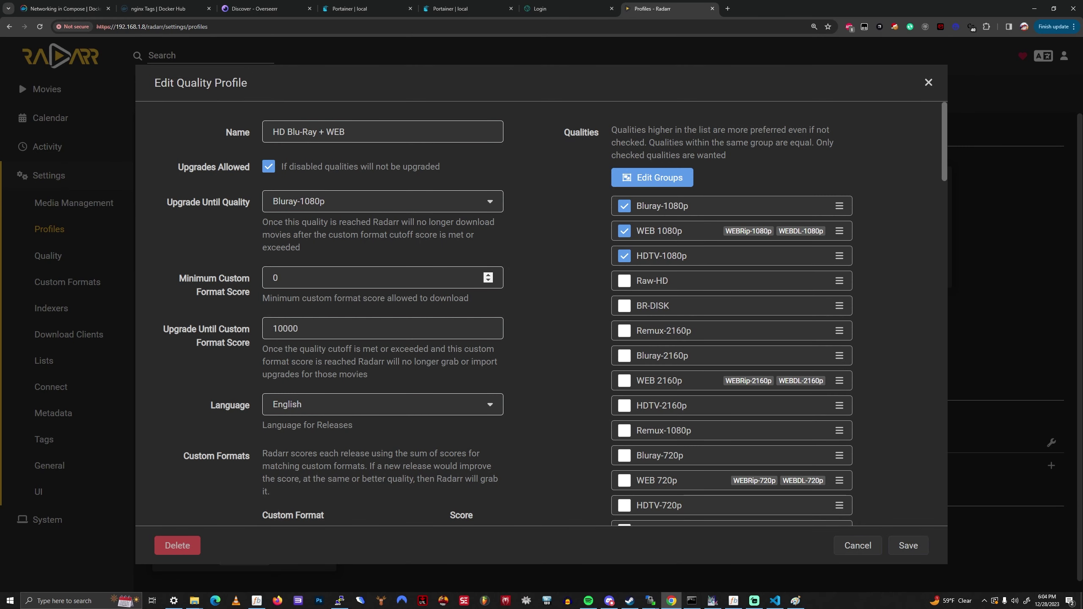
scroll(542, 314, down, 3)
scroll(541, 313, up, 3)
key(Tab)
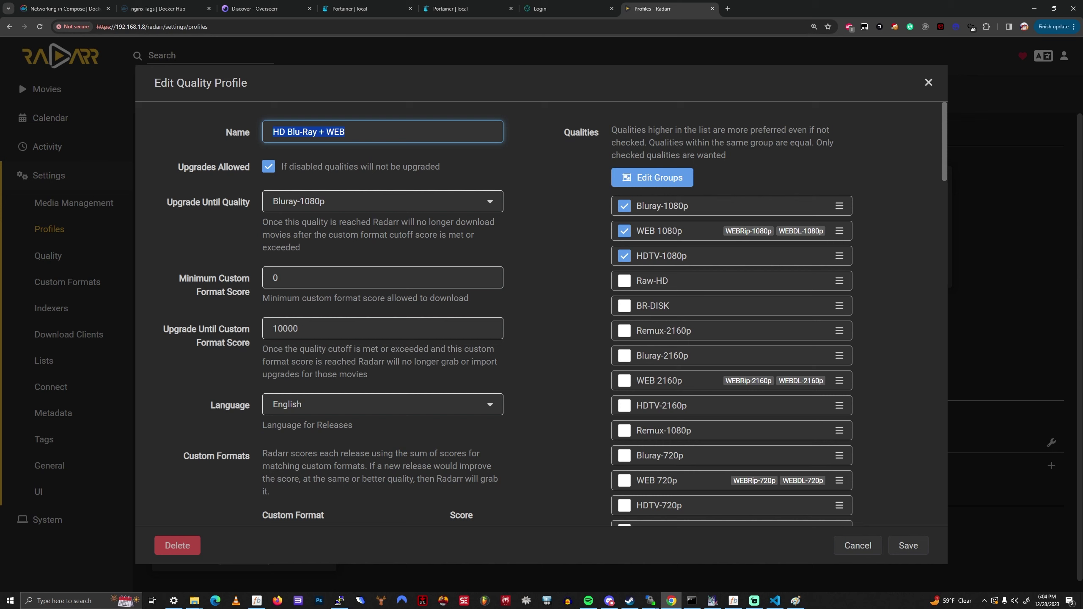
key(Tab)
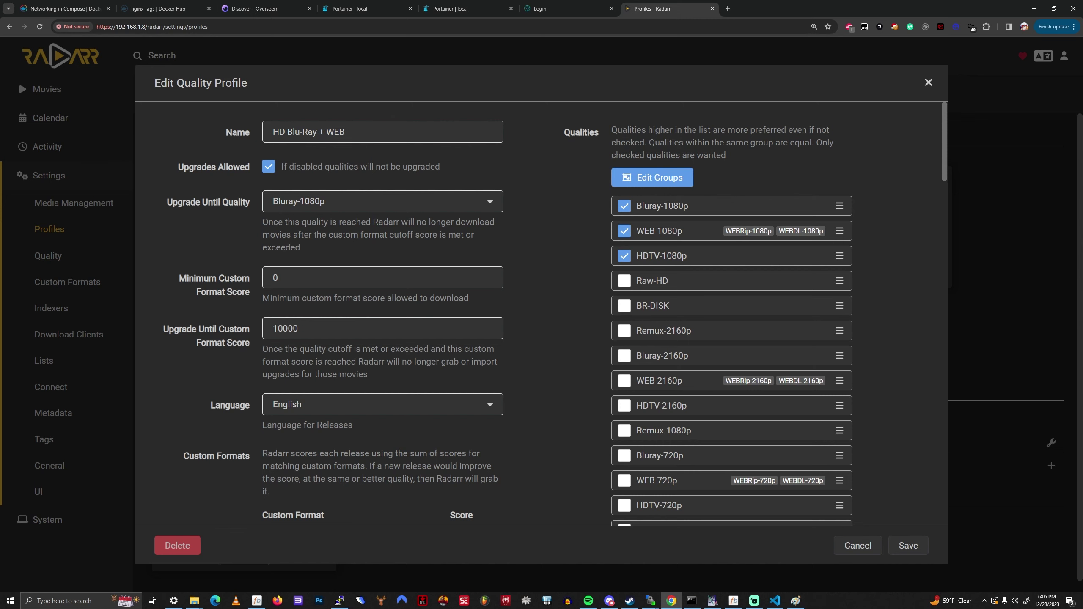
- Highlight the Minimum Custom Format Score label and look through the profile's full list of custom format scores
drag(218, 278, 251, 292)
click(250, 292)
scroll(488, 384, down, 15)
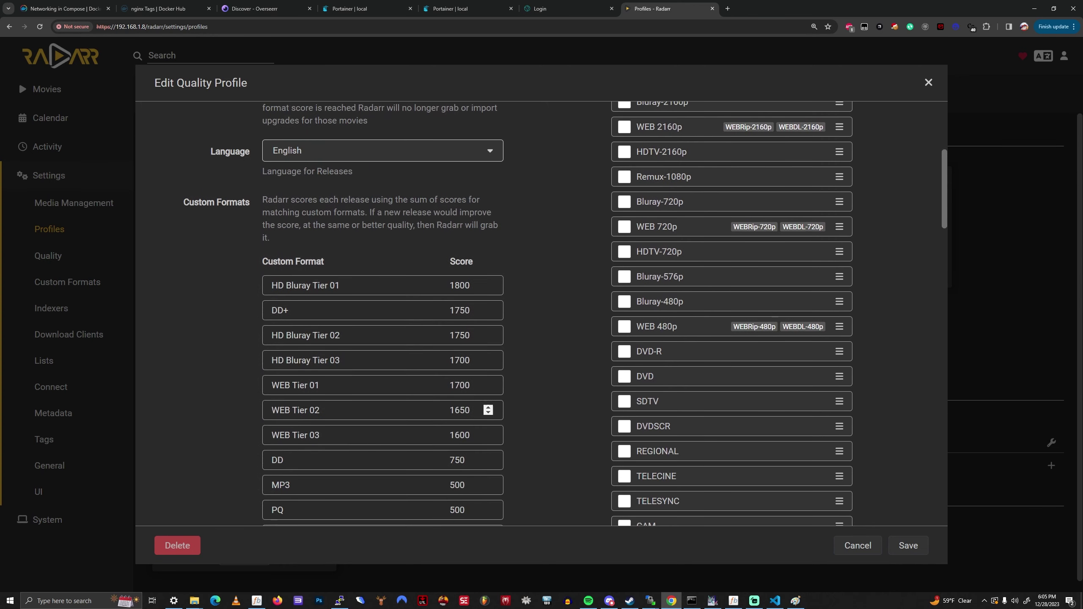
scroll(488, 384, down, 4)
scroll(488, 384, up, 15)
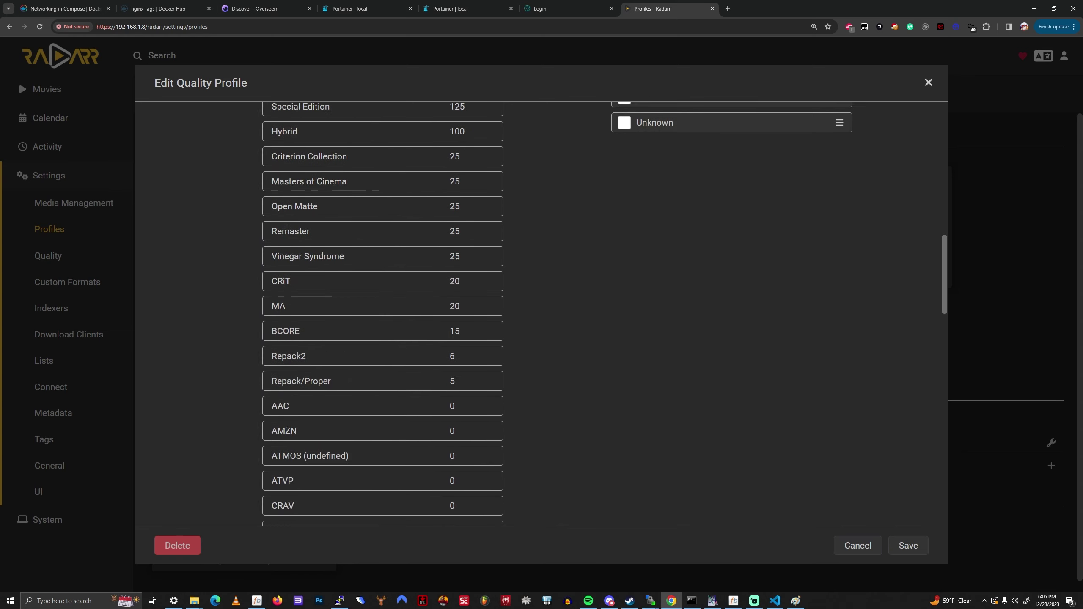
scroll(488, 384, up, 5)
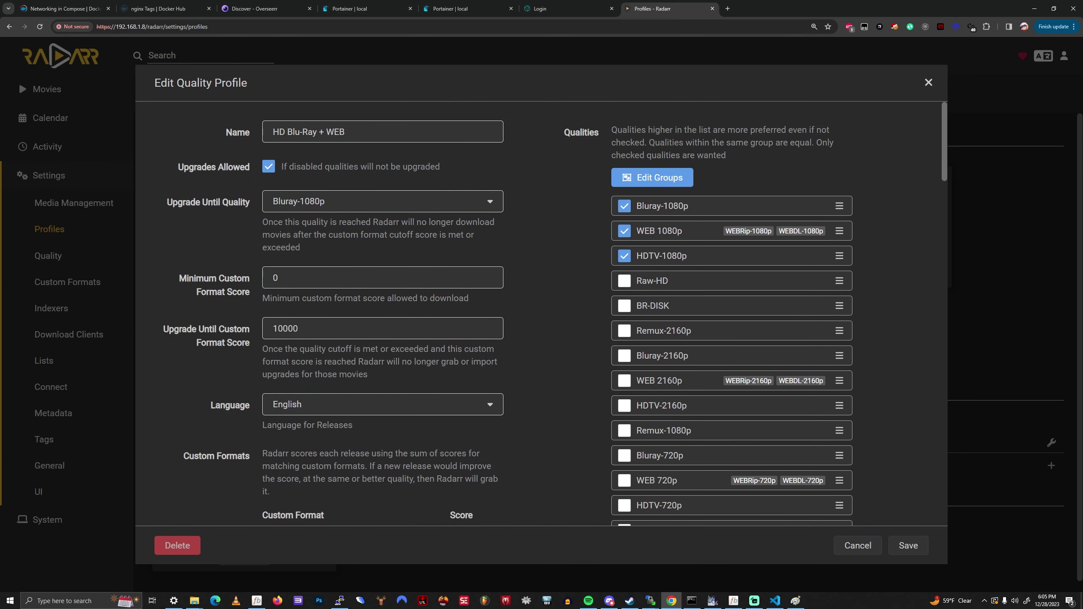
- Review the upgrade cutoff and first custom format scores, and close the HD Blu-Ray + WEB profile without saving
scroll(488, 328, down, 2)
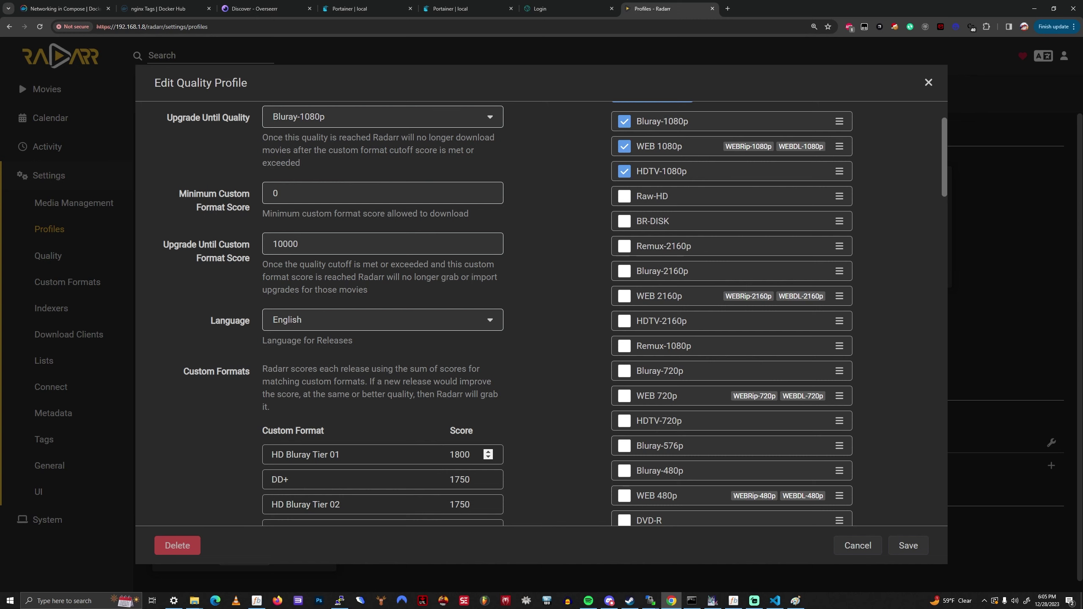
scroll(486, 454, up, 2)
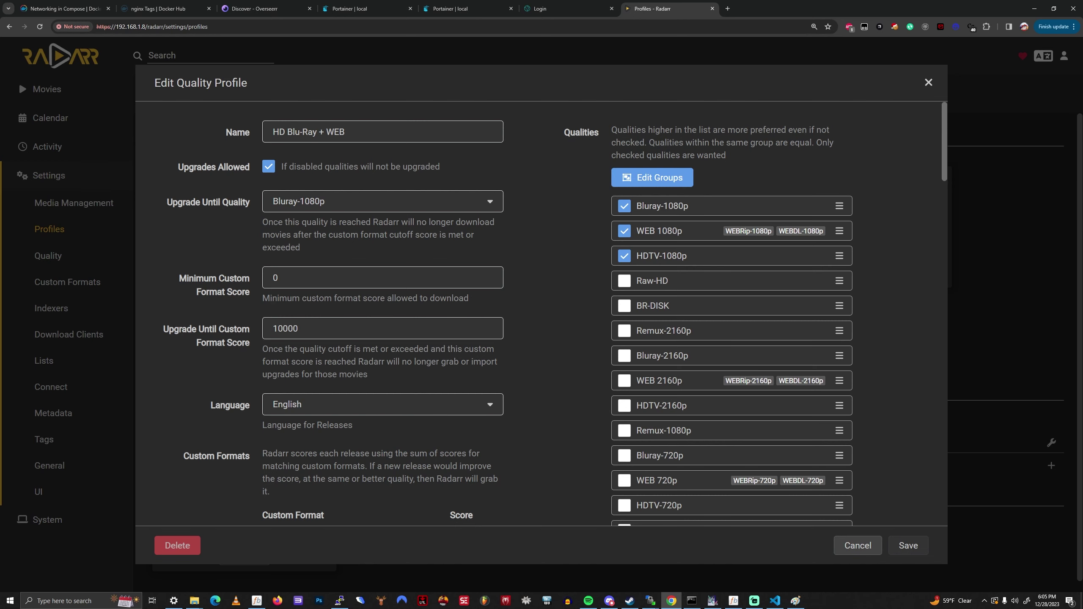
click(857, 545)
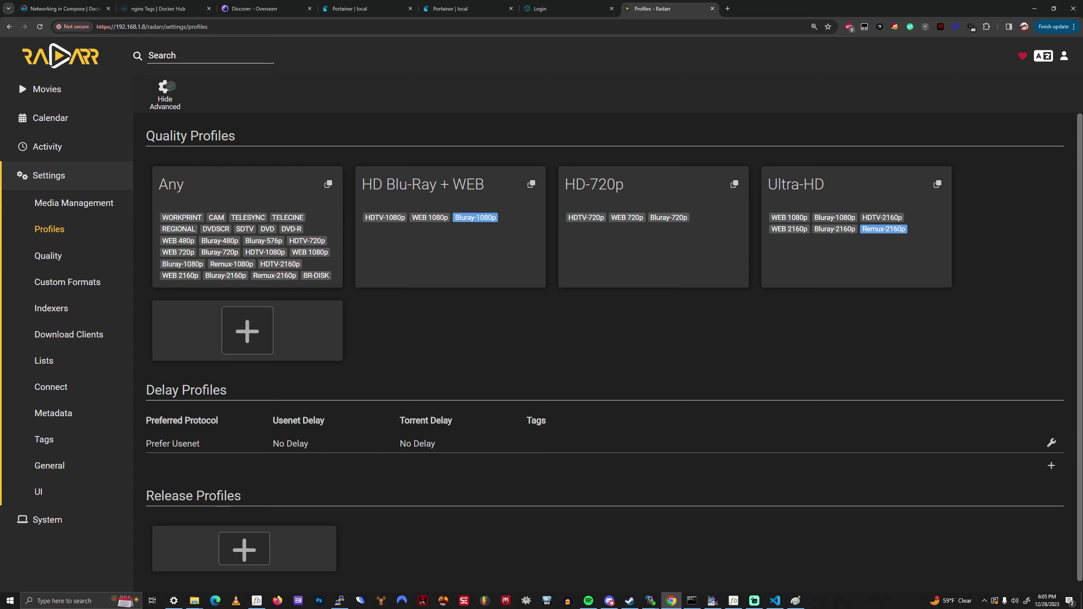
- Reopen the HD Blu-Ray + WEB profile and examine its score thresholds and custom format list
click(426, 201)
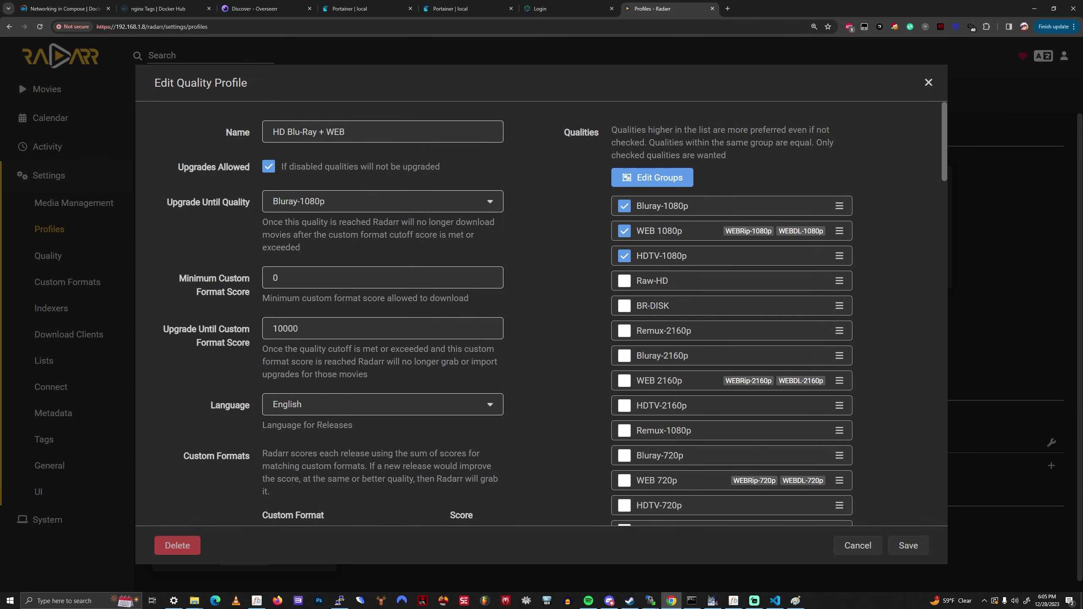
scroll(486, 395, down, 4)
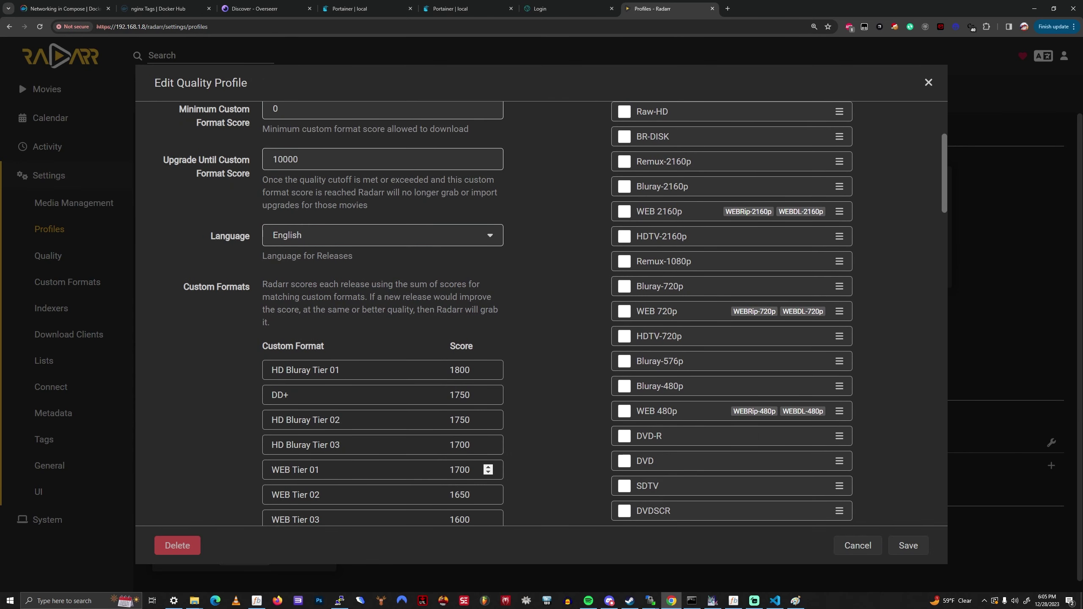
scroll(488, 469, down, 1)
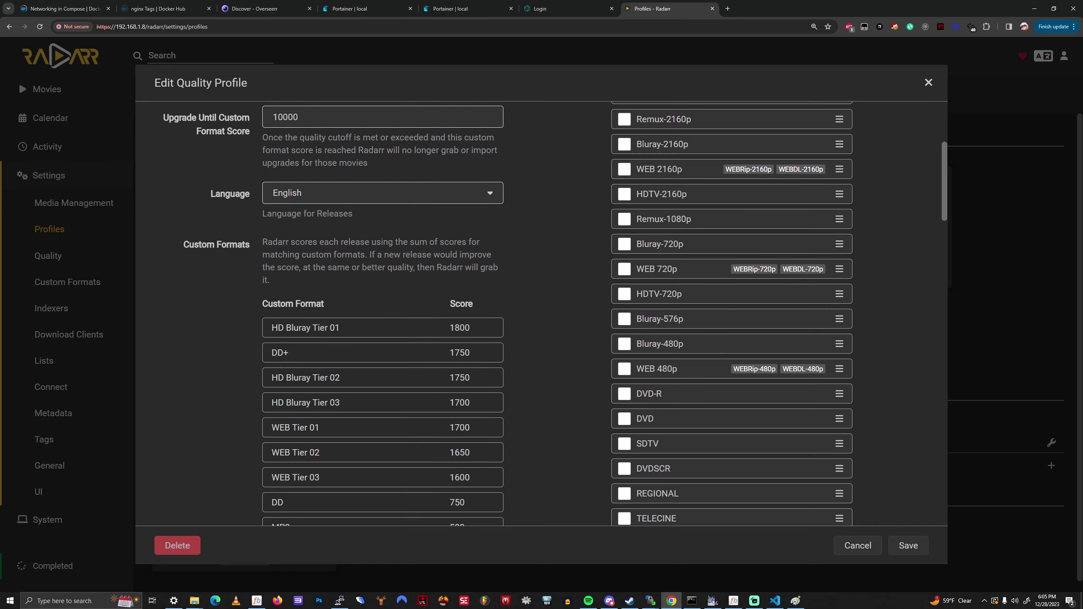
scroll(488, 427, up, 4)
scroll(489, 427, down, 5)
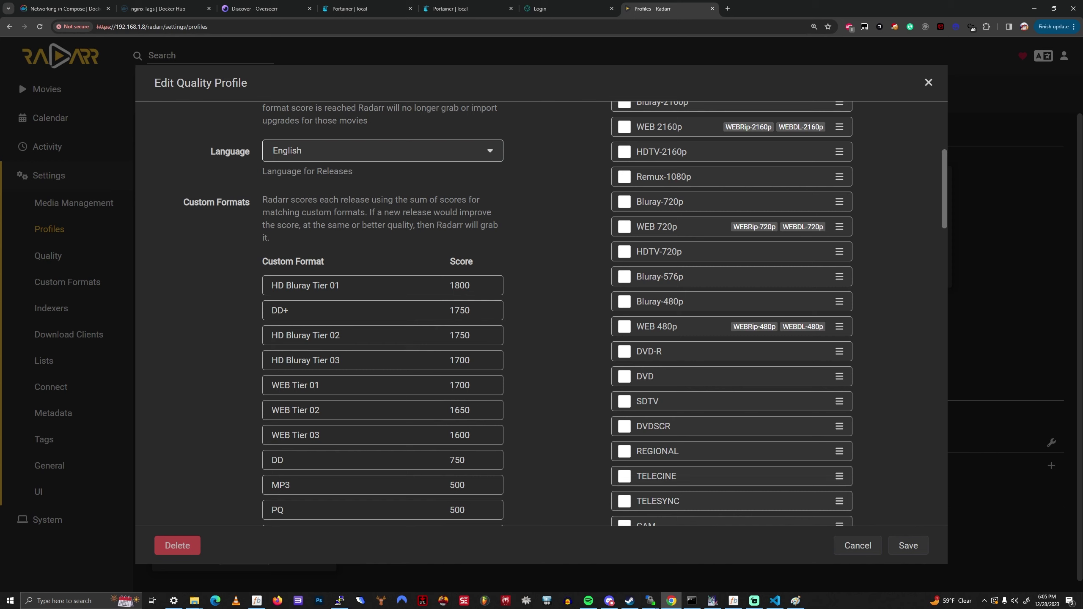
- Compare the scores assigned to the DD+, WEB Tier 01 and DD custom formats with the profile's quality settings
double_click(459, 310)
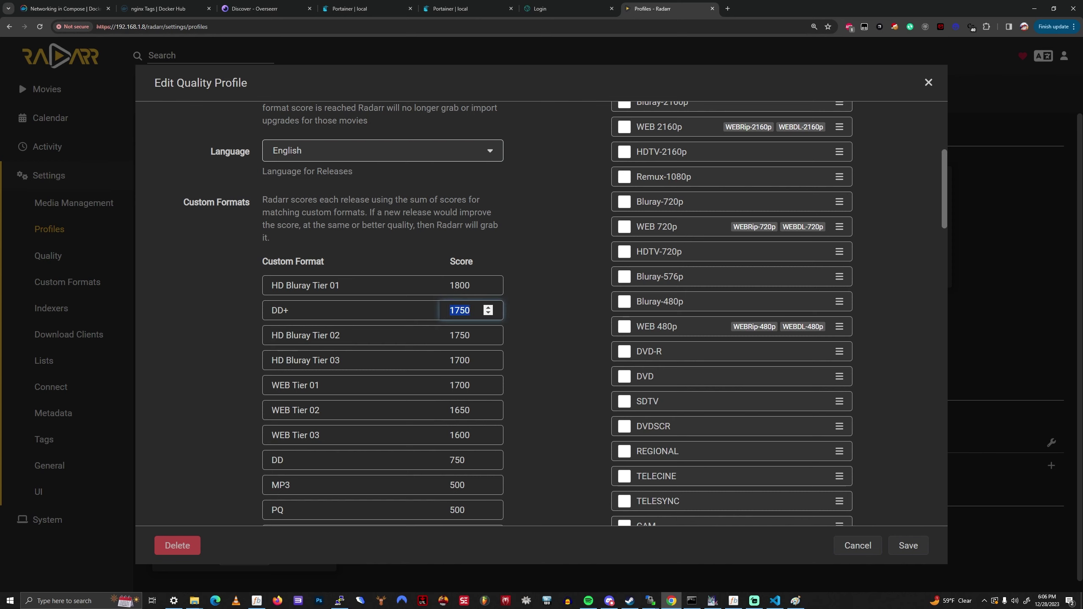
double_click(460, 385)
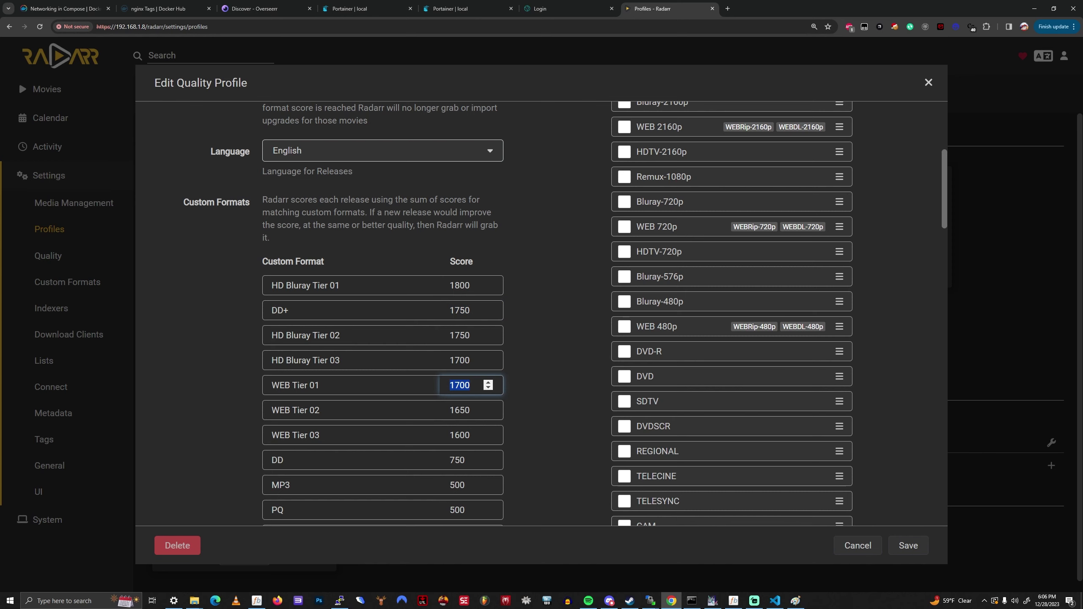
scroll(459, 385, up, 5)
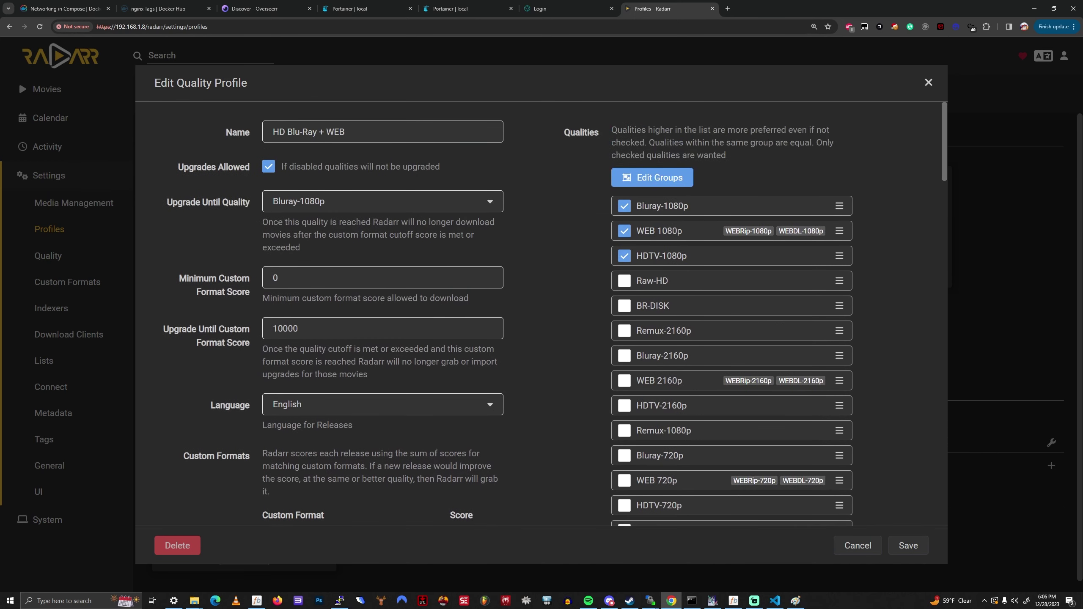
scroll(465, 379, down, 5)
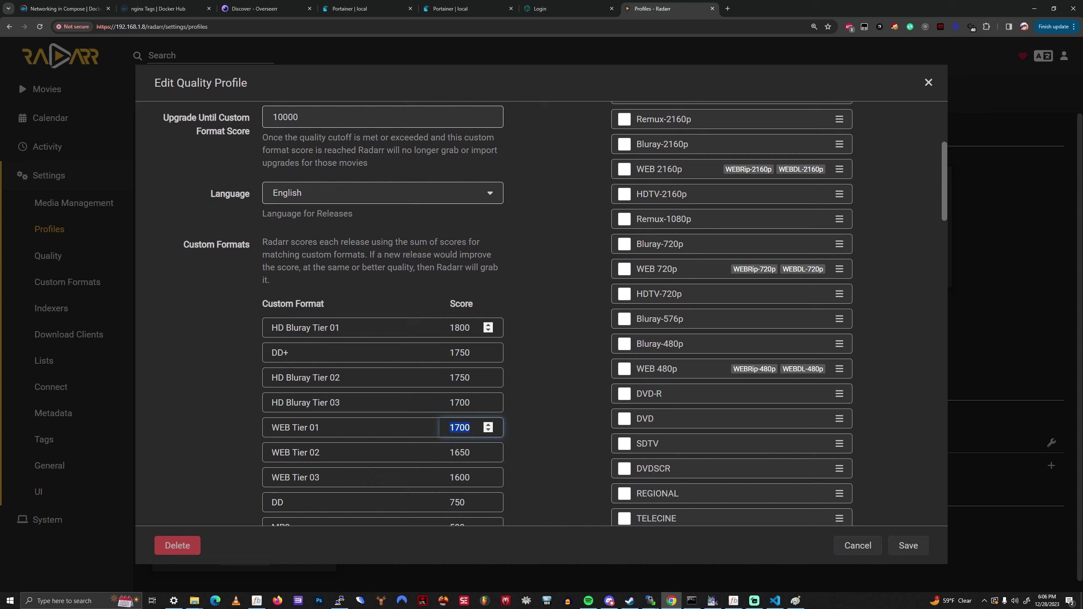
click(459, 352)
scroll(469, 452, down, 2)
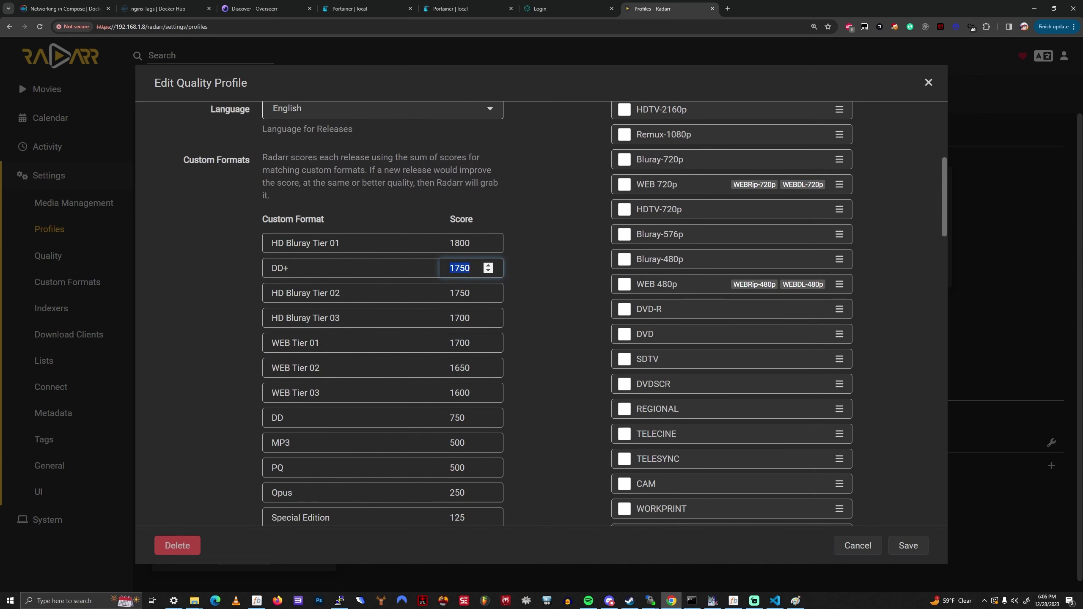
click(459, 418)
scroll(469, 367, up, 4)
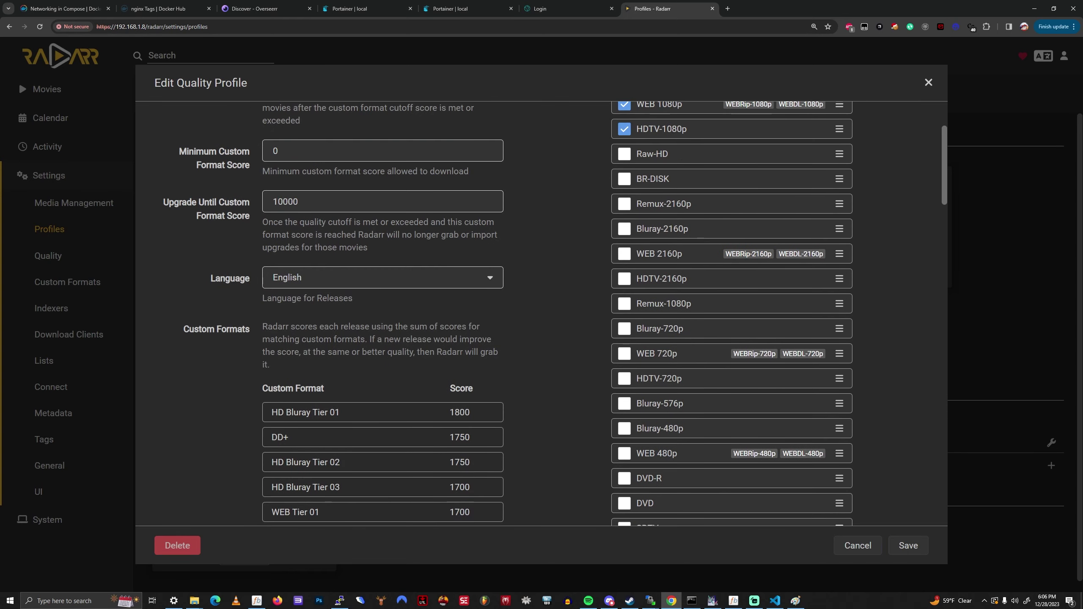
- Compare the HD Bluray Tier 01 score with those of DD+ and DD, and close the profile without saving
click(460, 412)
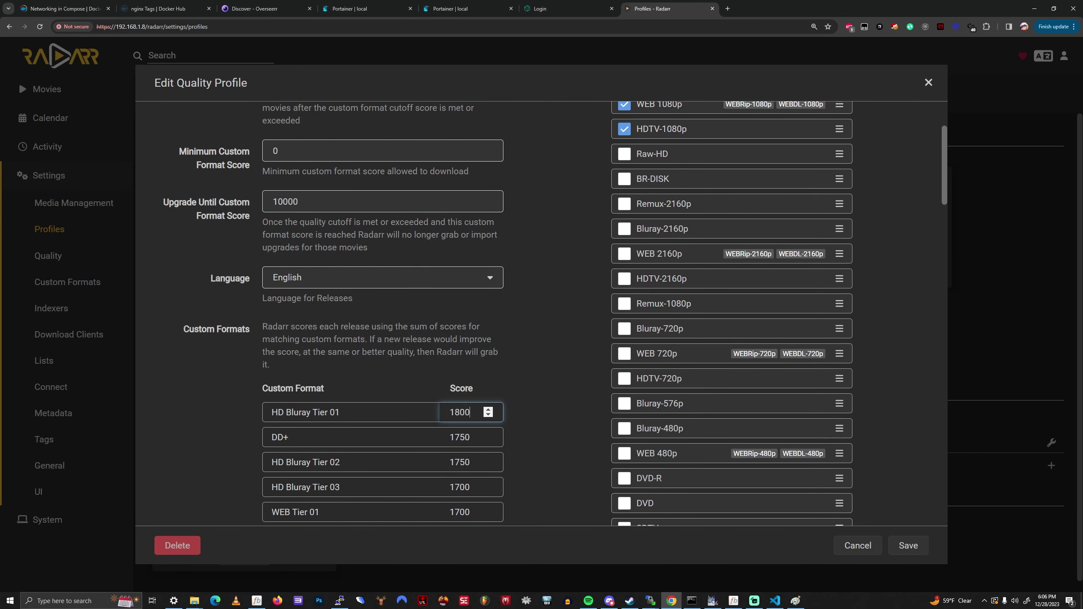
click(459, 437)
scroll(460, 462, down, 3)
click(459, 285)
click(458, 460)
scroll(469, 379, down, 1)
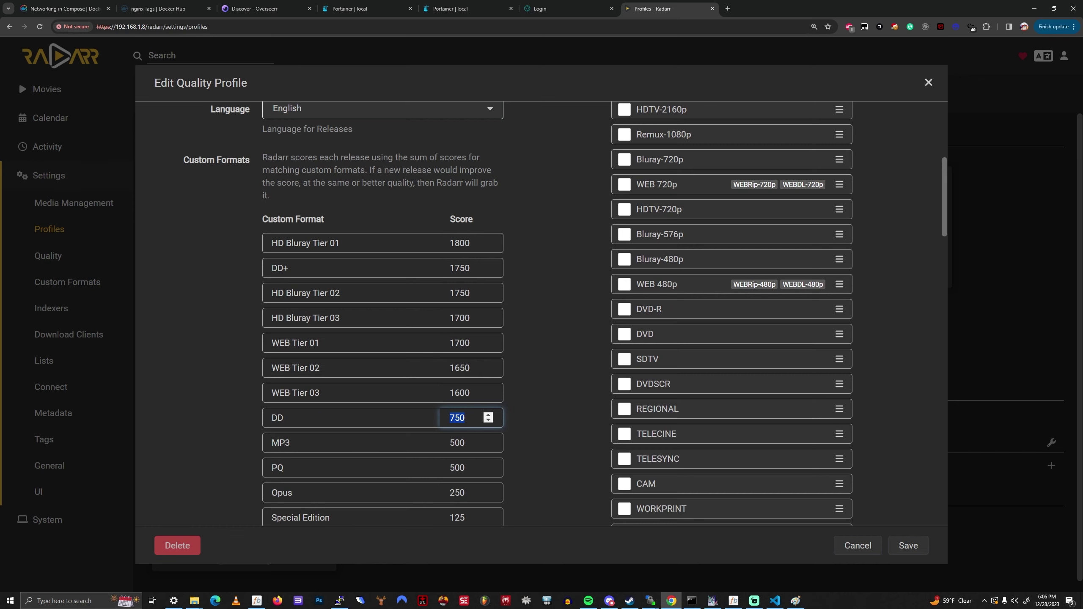
scroll(541, 314, up, 3)
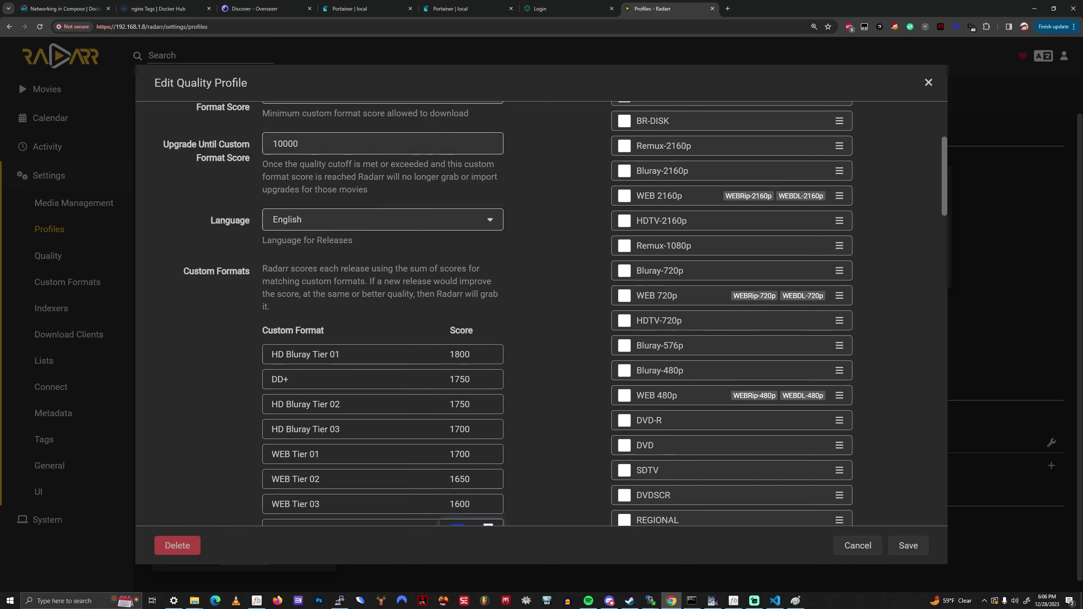
click(928, 82)
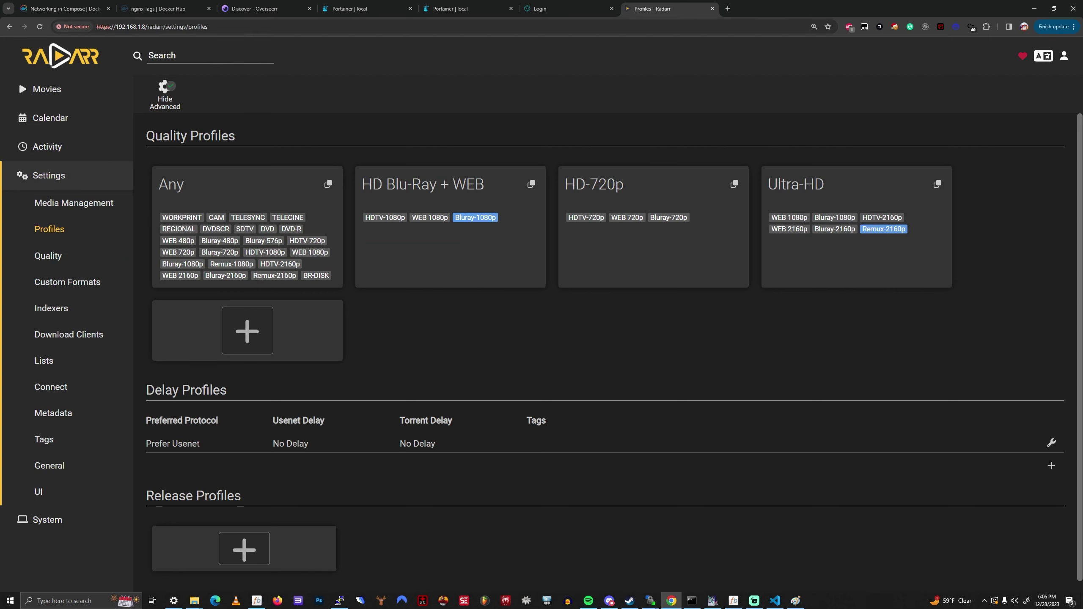
- Open the Custom Formats settings in Radarr and look through the whole list of formats
click(208, 26)
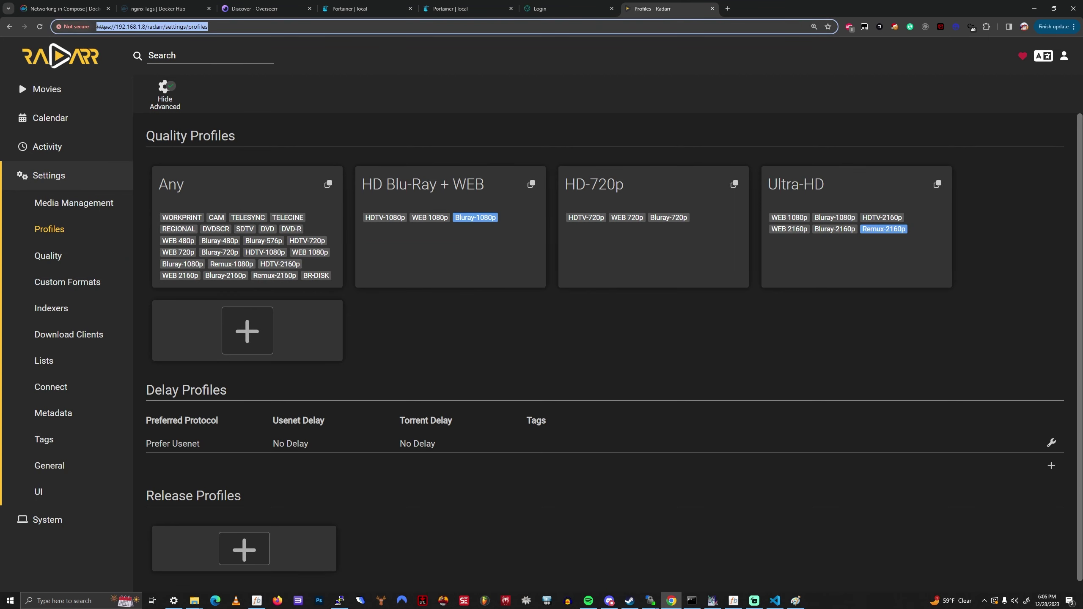
click(9, 27)
click(9, 27)
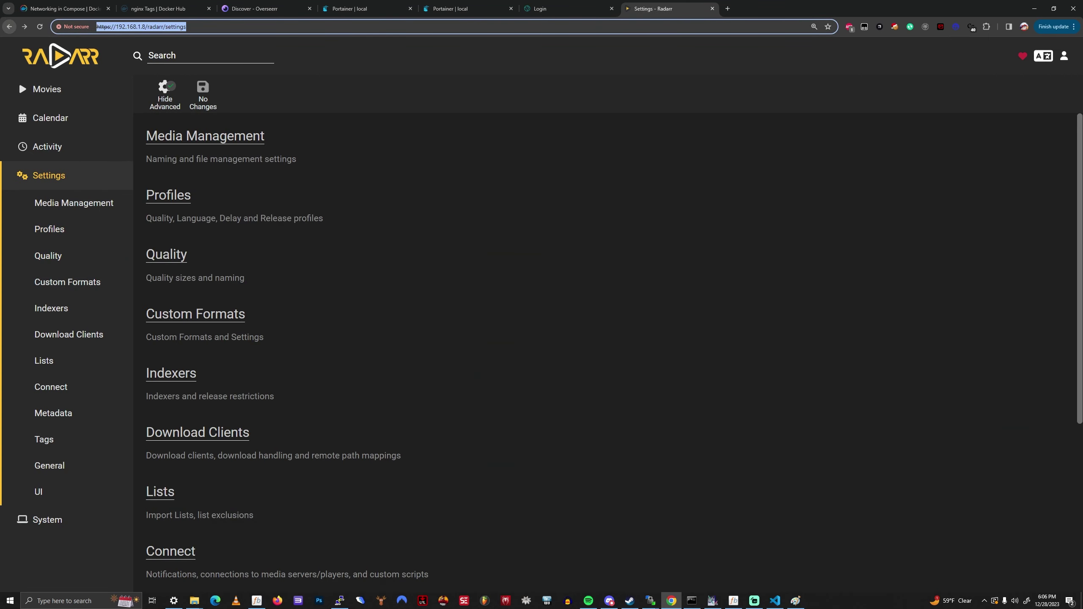
click(9, 27)
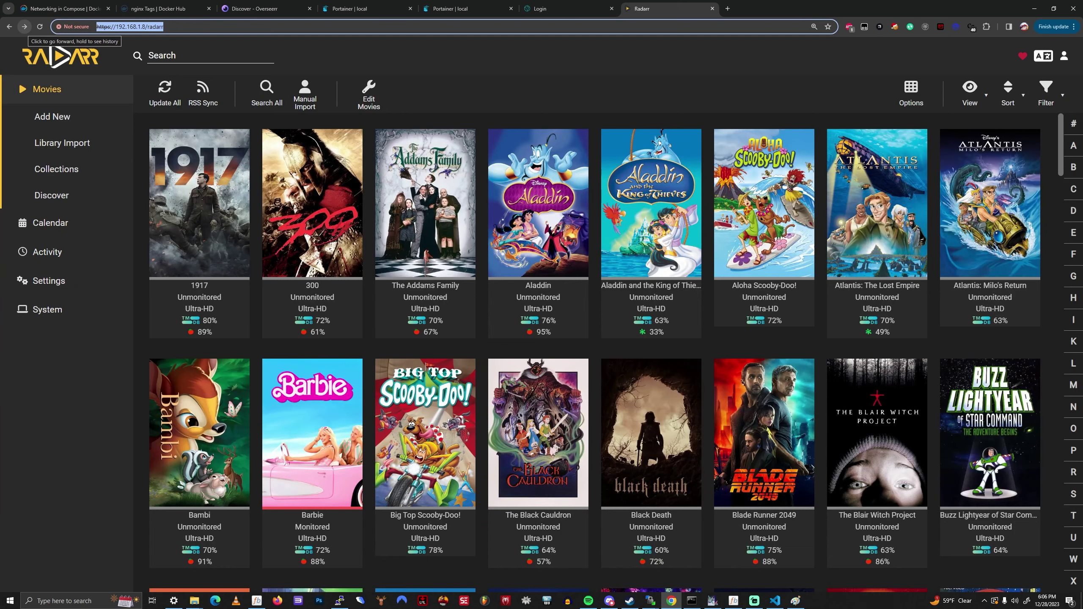
click(25, 26)
click(24, 26)
click(24, 27)
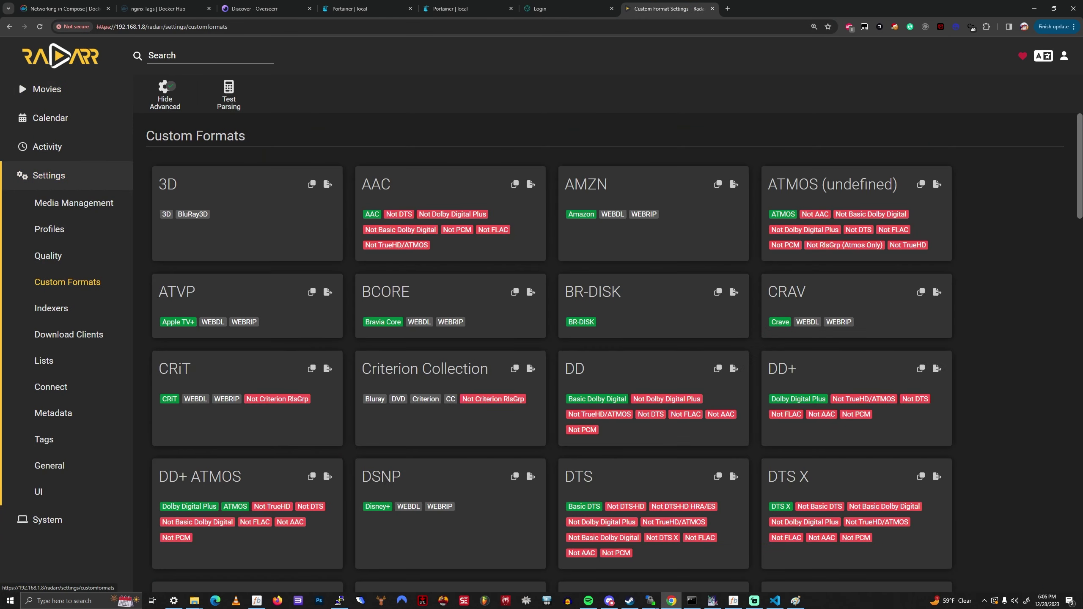
scroll(551, 354, down, 12)
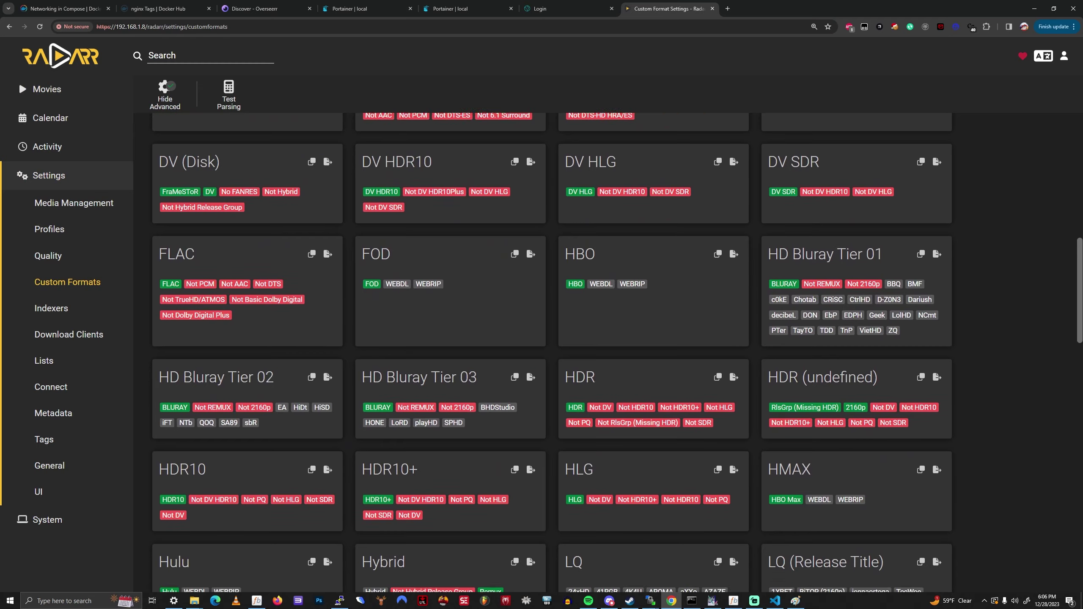
scroll(551, 354, down, 15)
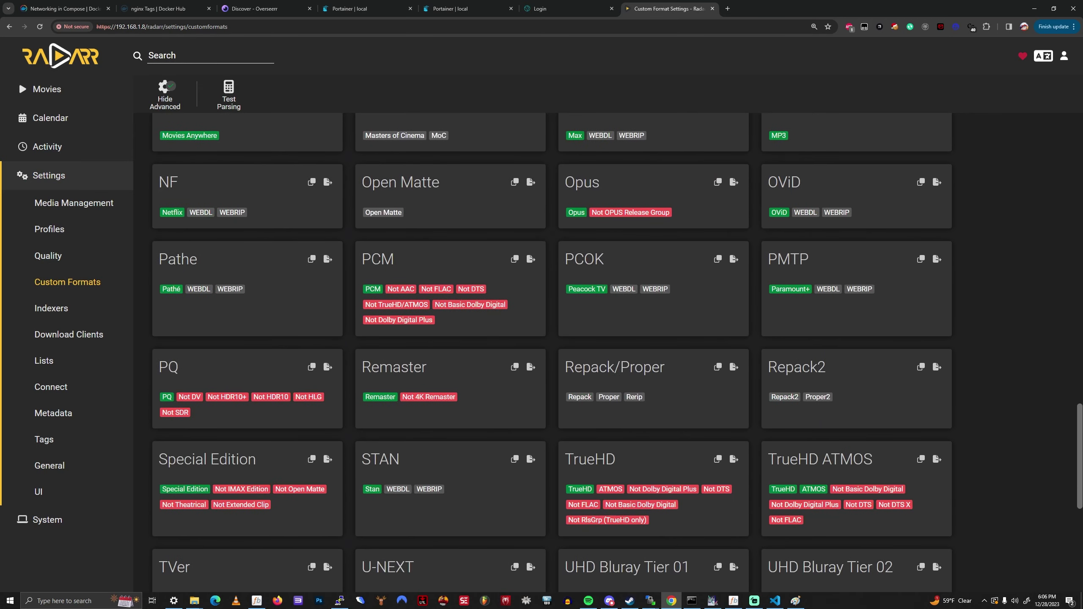
scroll(514, 398, down, 5)
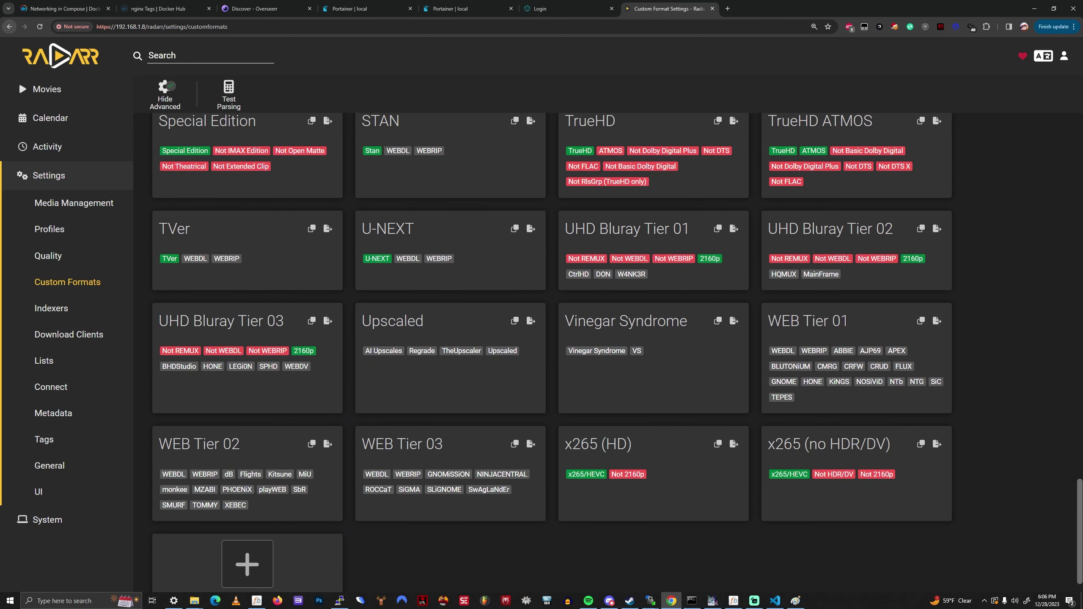
- Return to the TRaSH Guides and open the How to Update Custom Formats guide
click(8, 26)
click(9, 26)
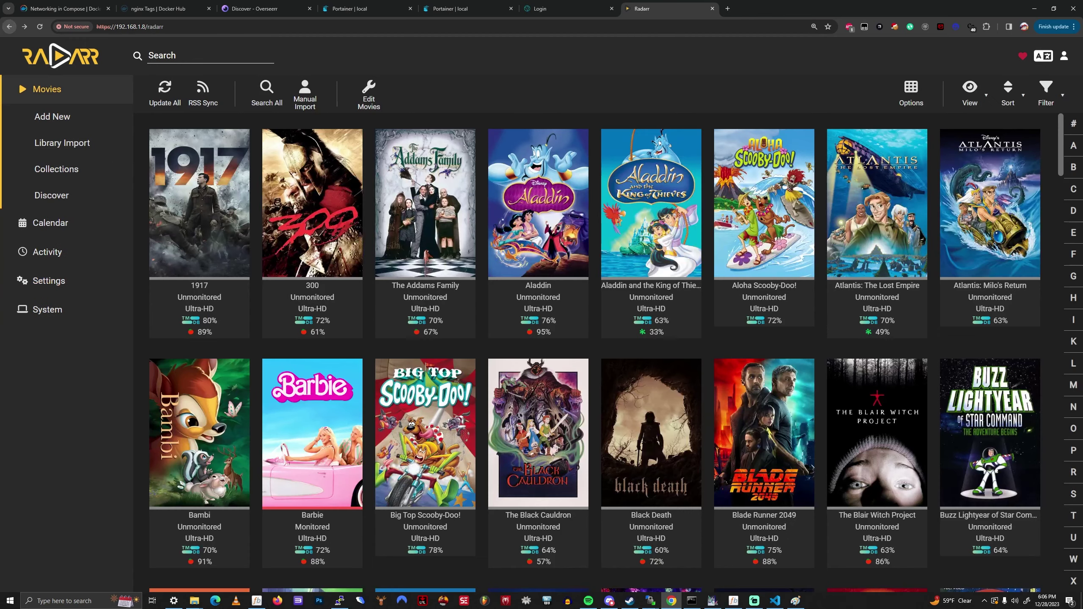
click(9, 26)
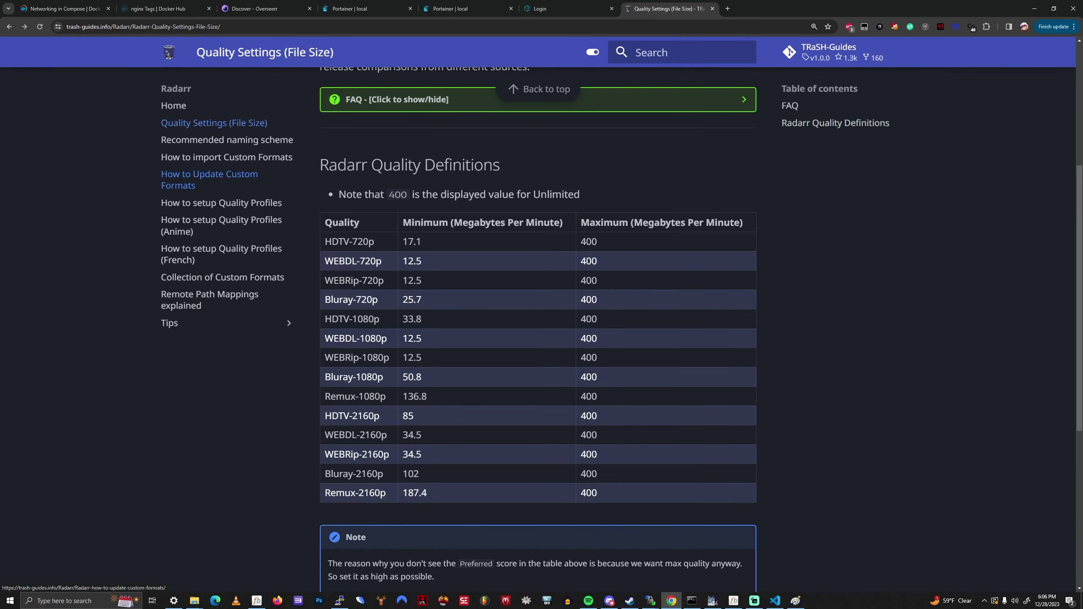
click(183, 180)
scroll(538, 332, down, 15)
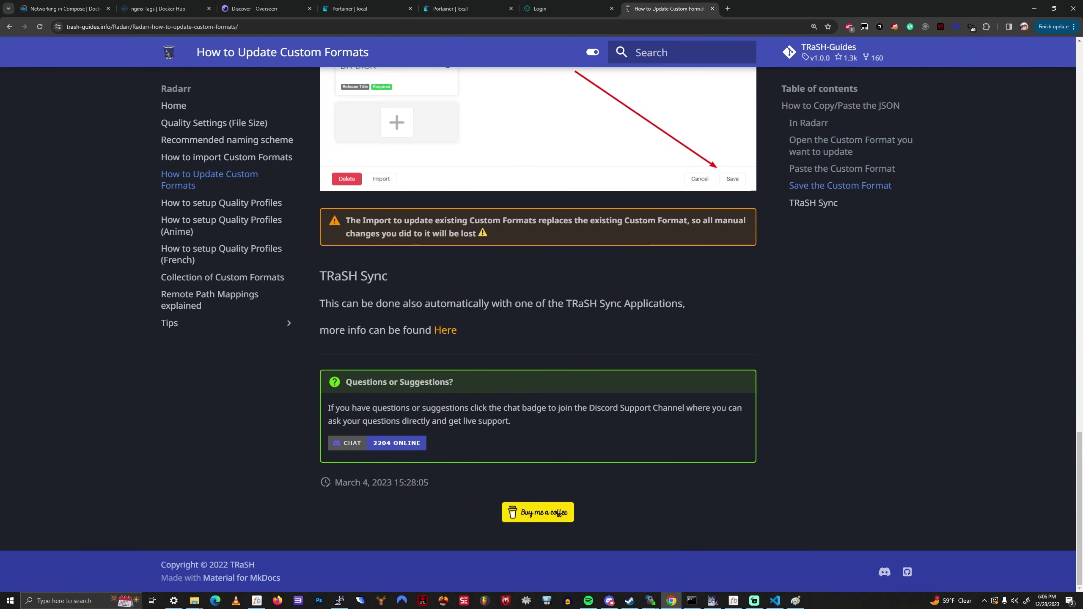
- Find the TRaSH Sync section of the guide and open its linked Guide Sync page
scroll(538, 333, up, 3)
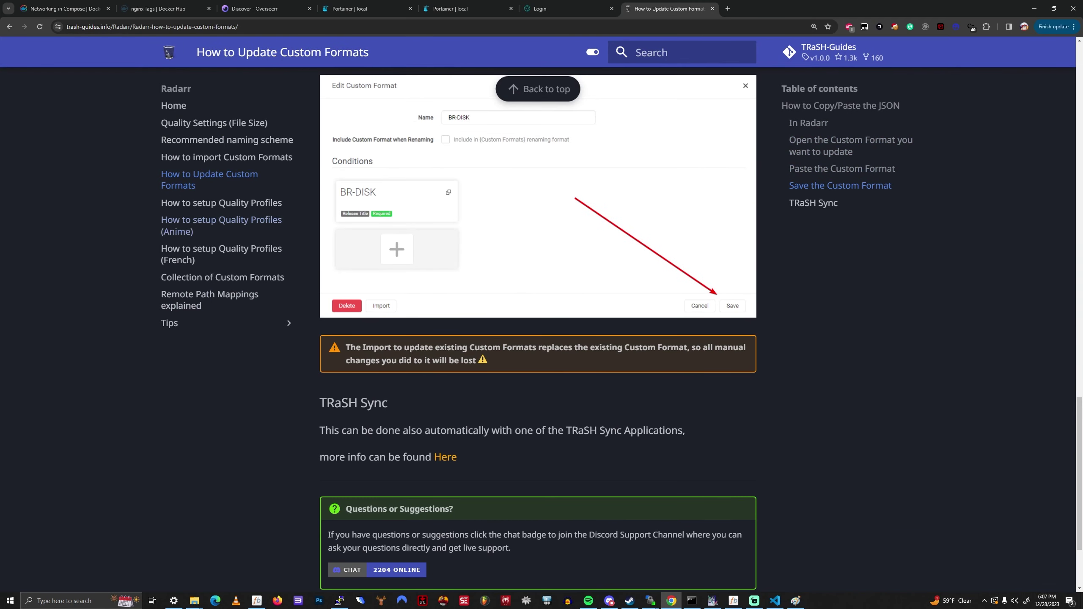
drag(318, 402, 457, 459)
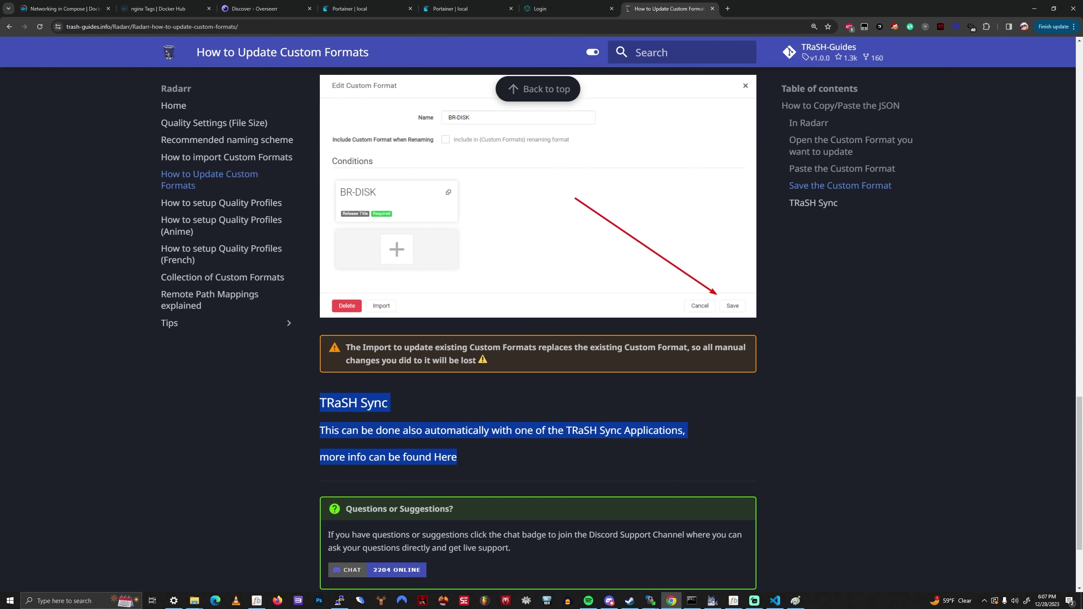
click(445, 457)
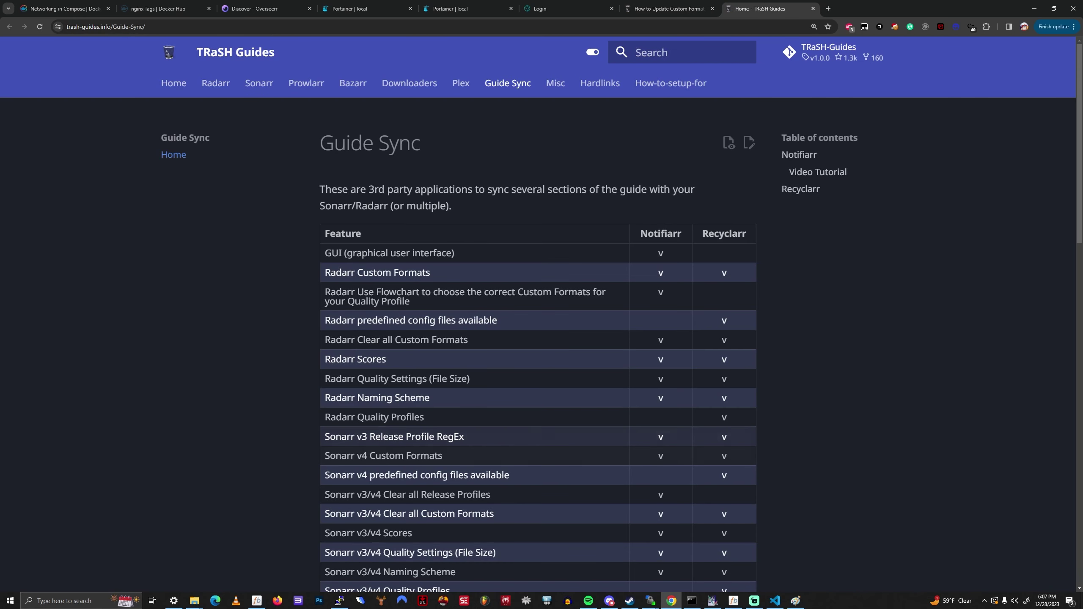
- Examine the Guide Sync feature table comparing what Notifiarr and Recyclarr support for Radarr and Sonarr
scroll(469, 272, down, 2)
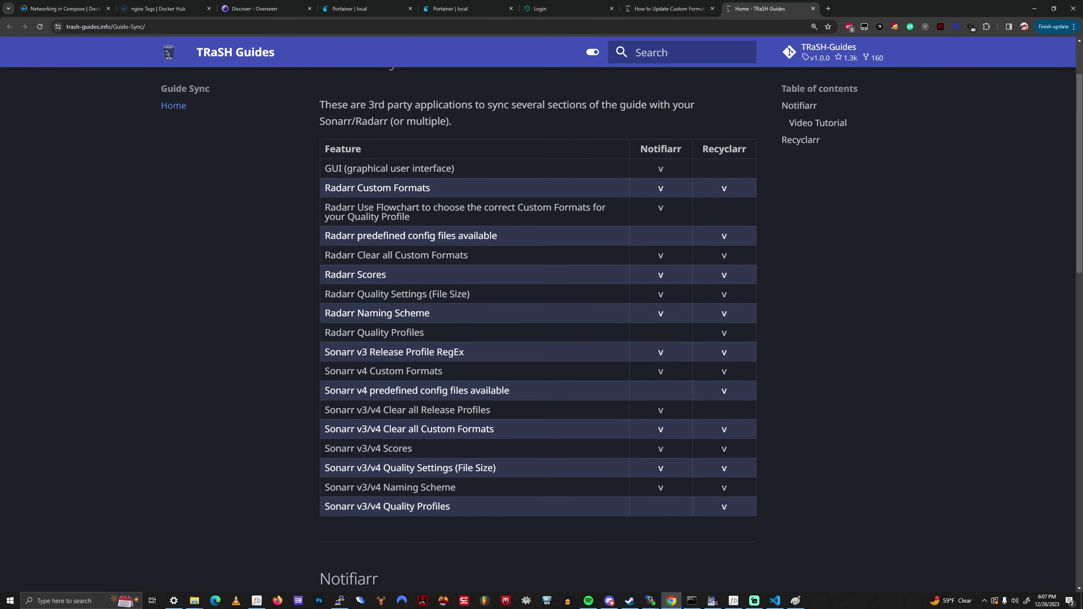
drag(648, 150, 746, 149)
click(678, 150)
drag(324, 187, 455, 487)
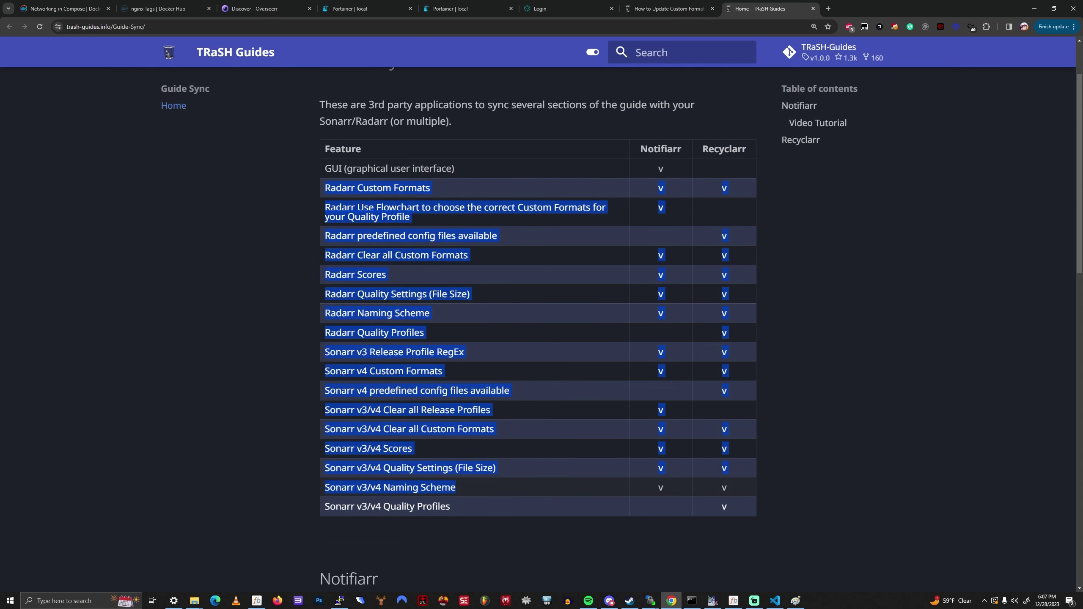
click(512, 487)
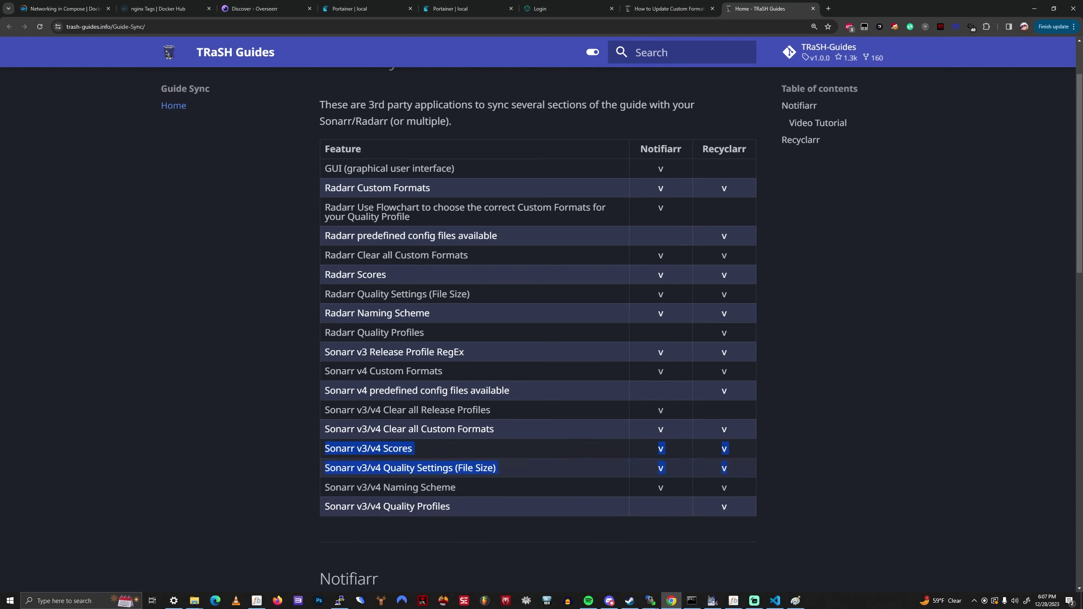
drag(450, 506, 325, 506)
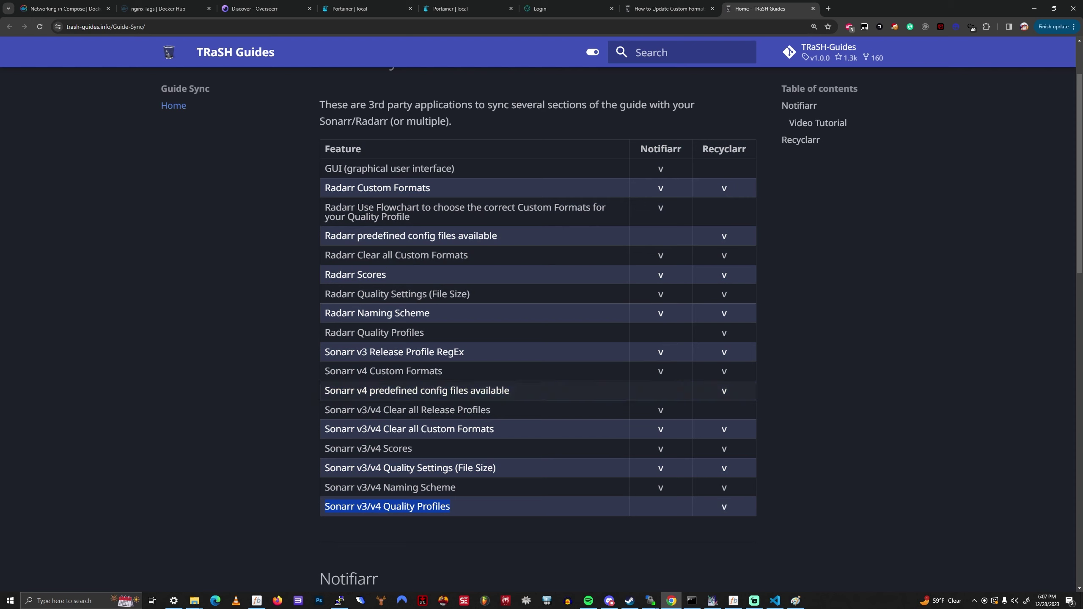
click(554, 190)
drag(505, 105, 452, 121)
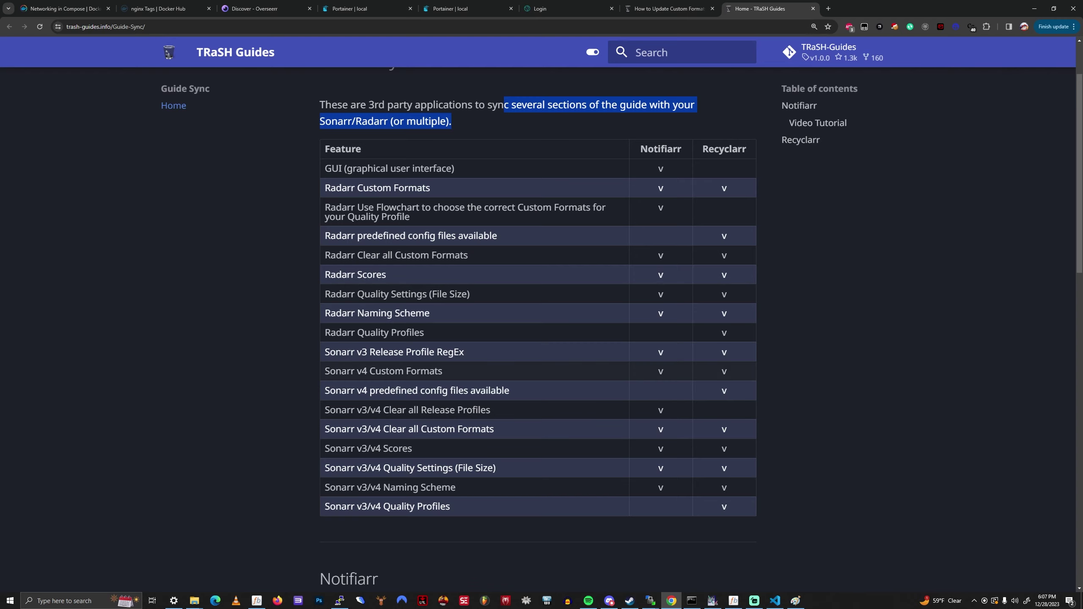
- Read the Notifiarr section, its video tutorial entry and the Recyclarr description on the Guide Sync page
scroll(452, 121, down, 5)
mouse_move(194, 600)
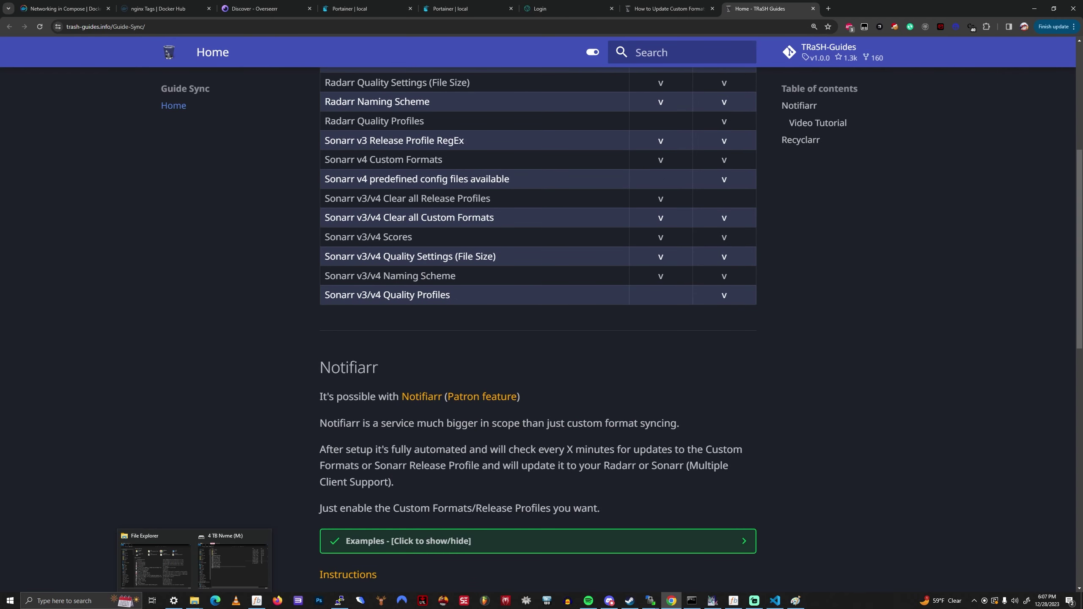
scroll(469, 298, down, 3)
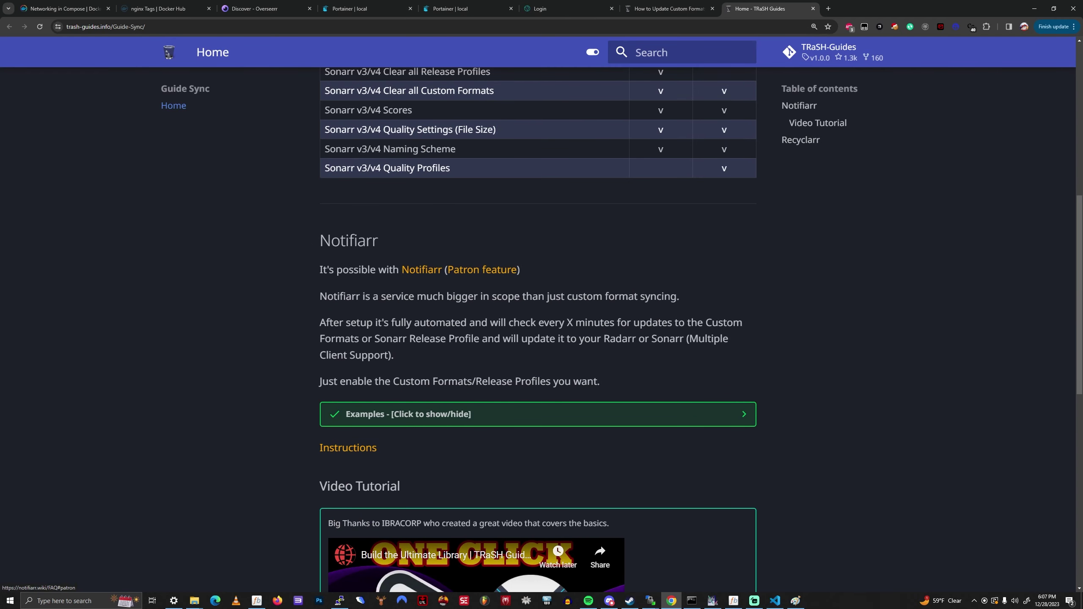
scroll(482, 270, down, 5)
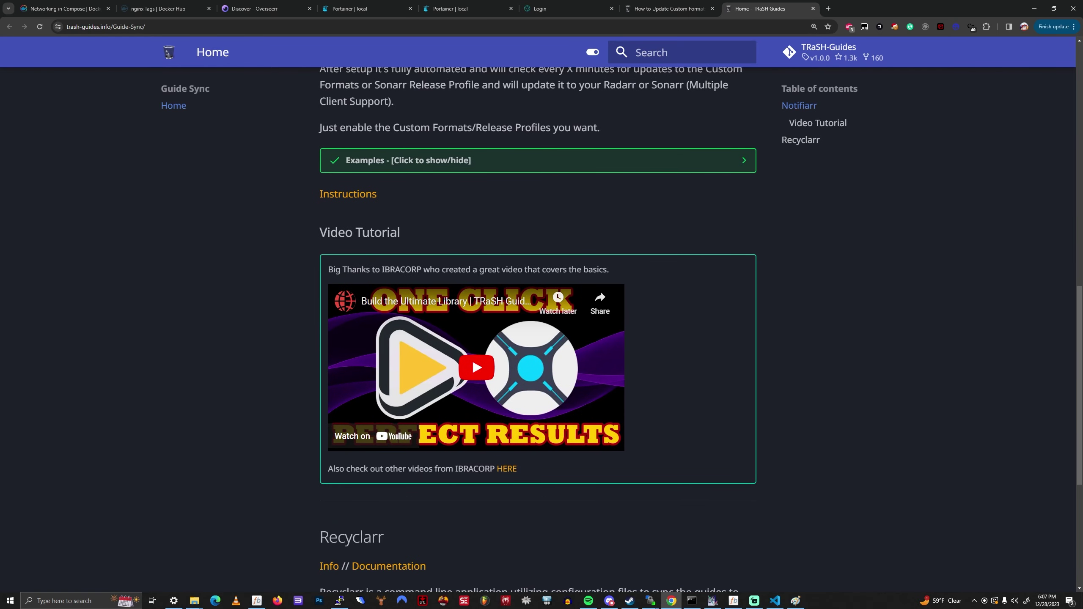
scroll(538, 298, down, 6)
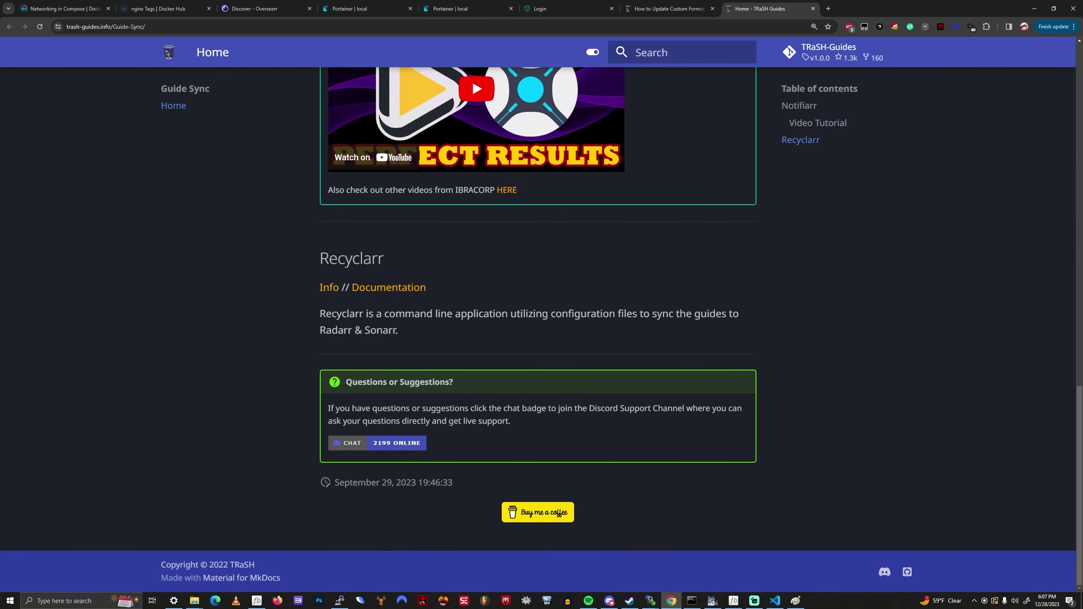
drag(349, 314, 397, 330)
click(399, 329)
- Go over the Notifiarr and Recyclarr sections again to compare the two sync options
scroll(538, 327, up, 8)
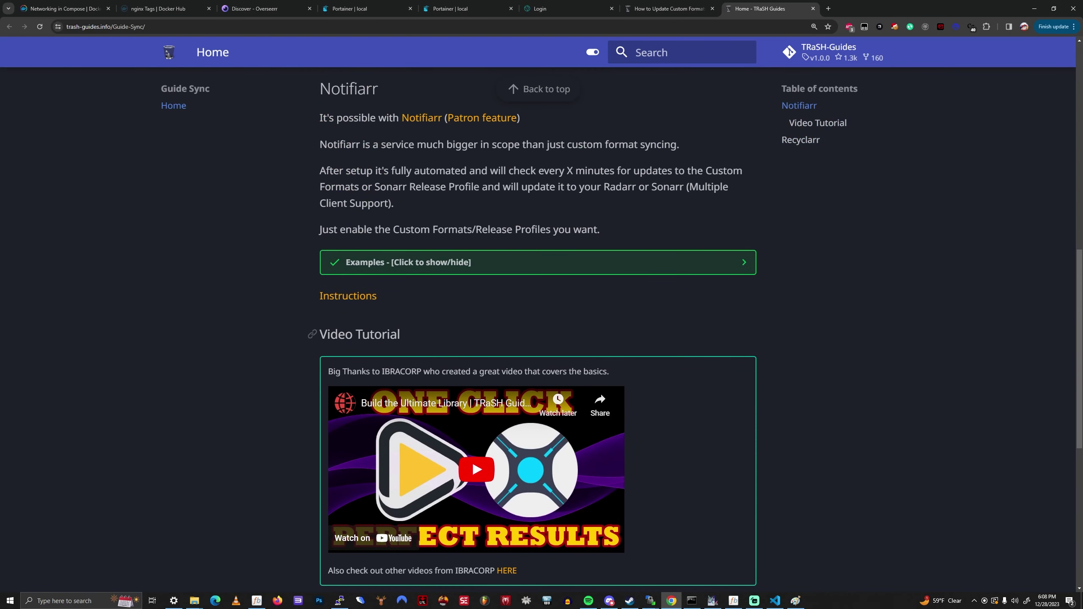
scroll(538, 327, up, 5)
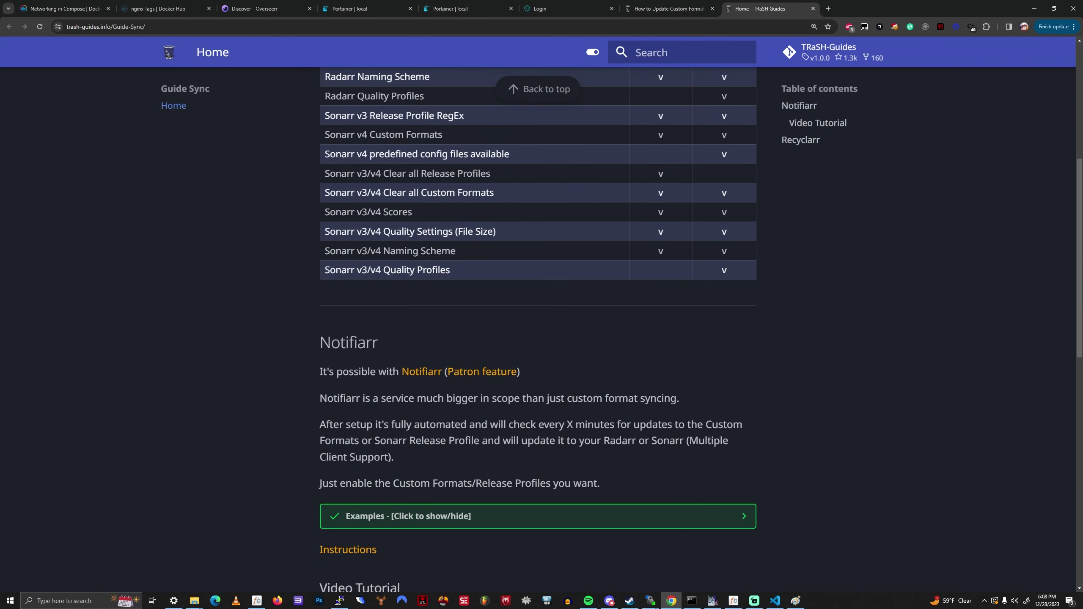
scroll(538, 326, down, 12)
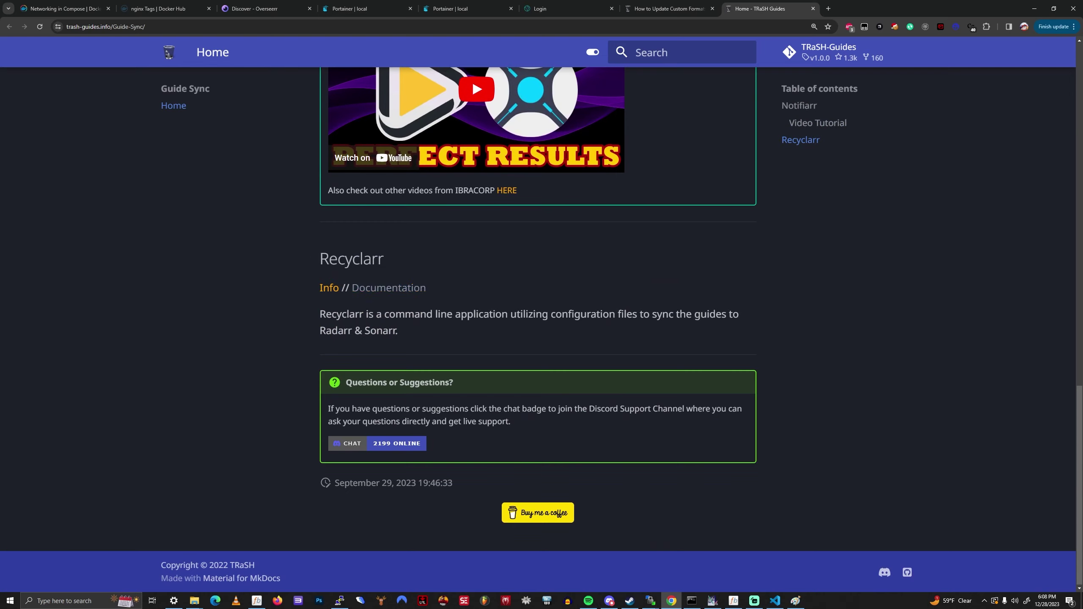
scroll(538, 326, up, 7)
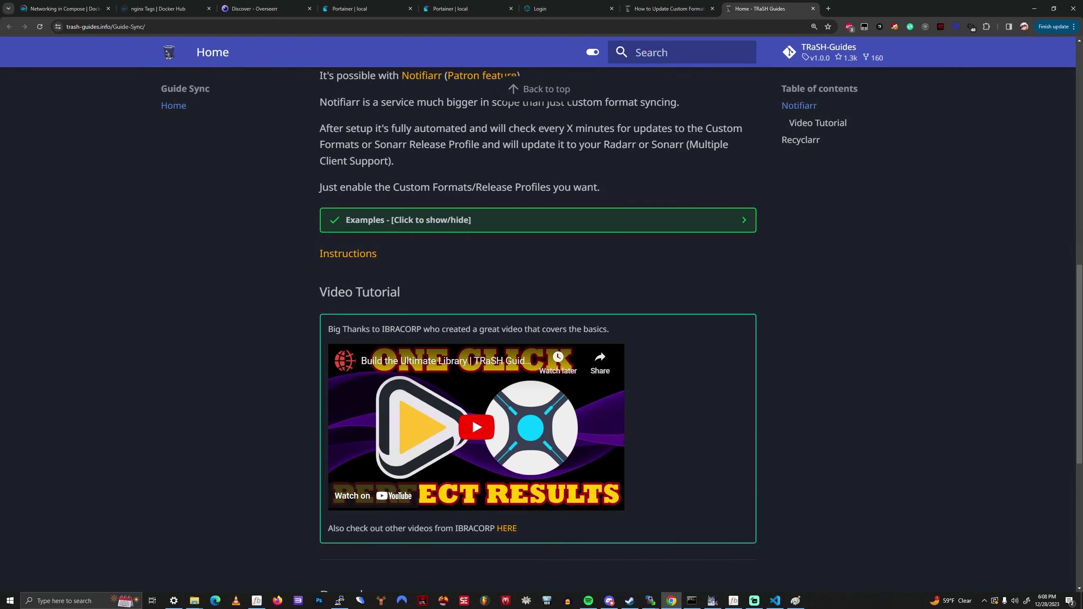
scroll(538, 327, up, 7)
scroll(538, 327, down, 6)
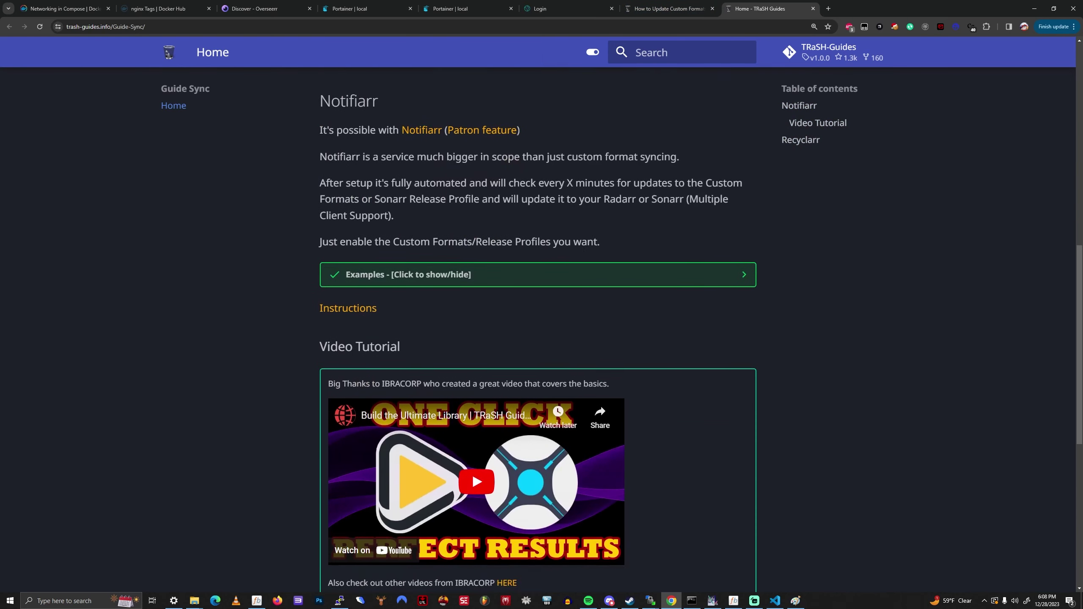
scroll(538, 327, down, 5)
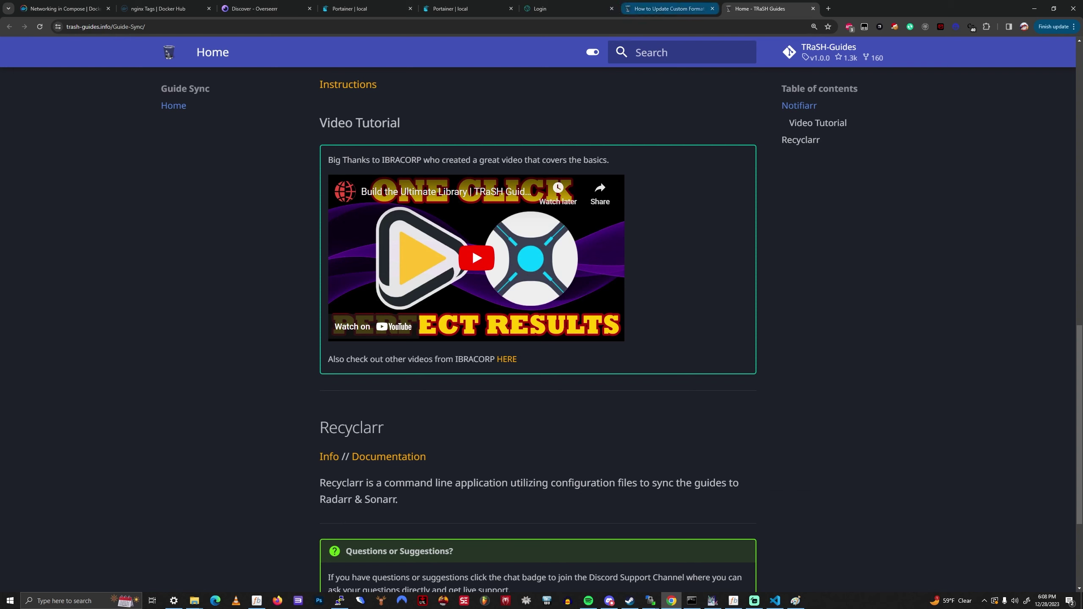
mouse_move(667, 8)
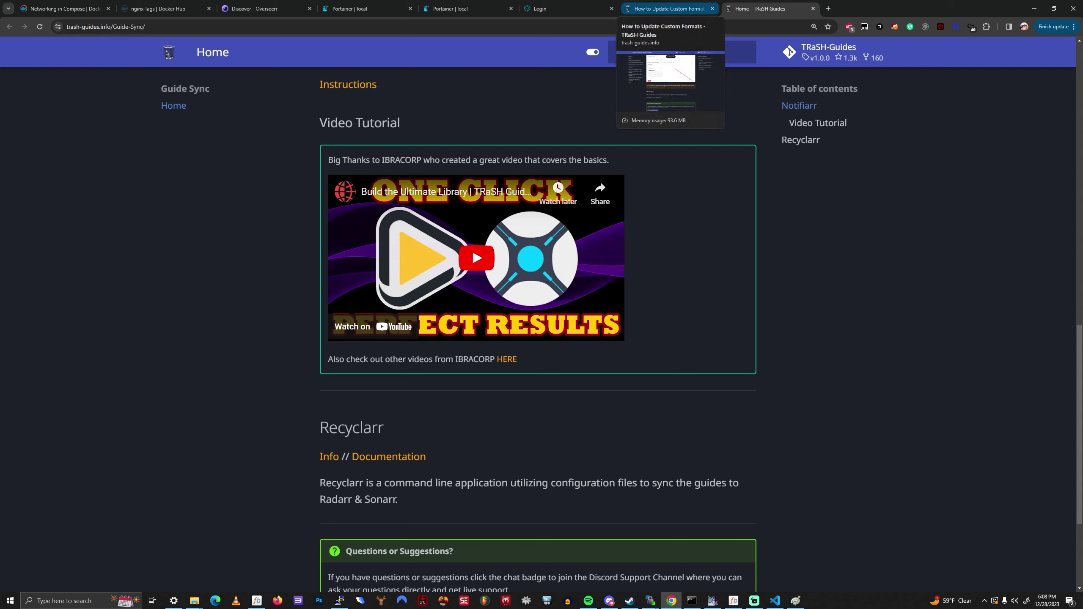
scroll(538, 326, up, 7)
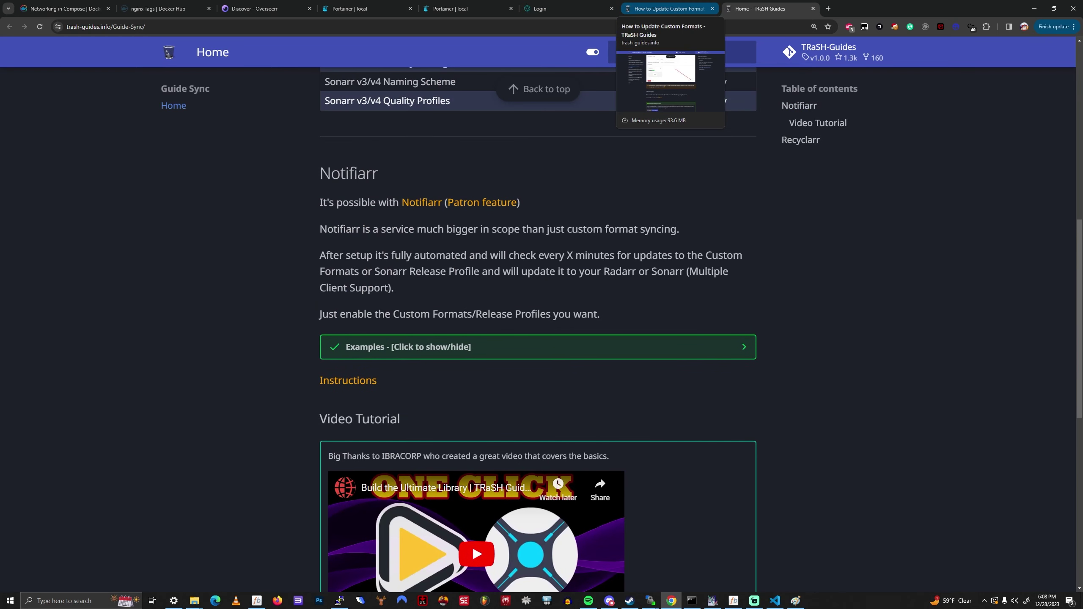
- Switch back to the Radarr guide and review the introduction and index of the Collection of Custom Formats page
click(667, 8)
scroll(538, 328, up, 5)
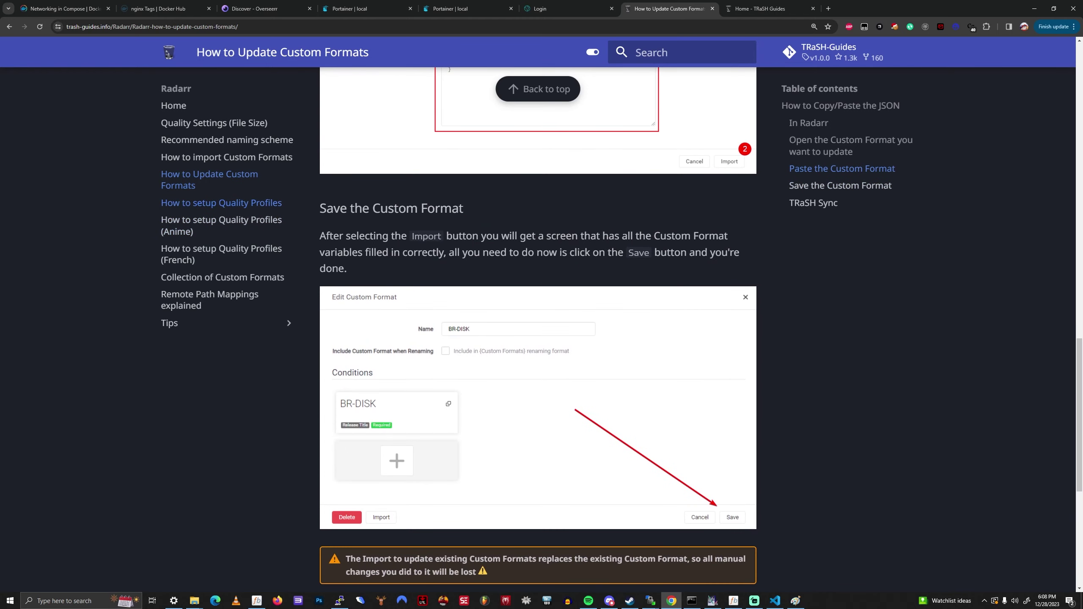
click(222, 276)
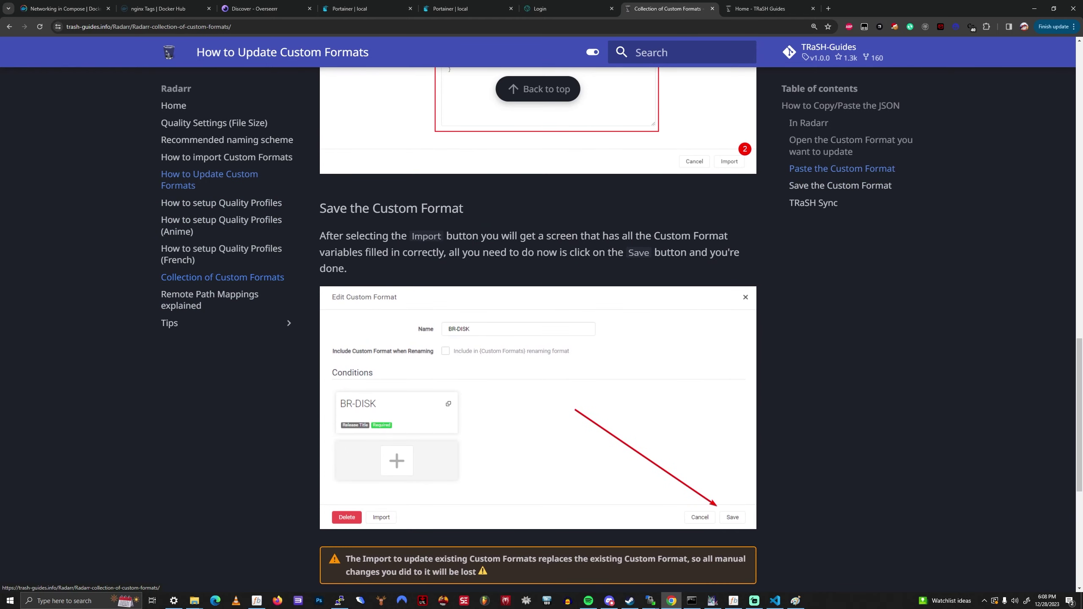
scroll(538, 328, down, 10)
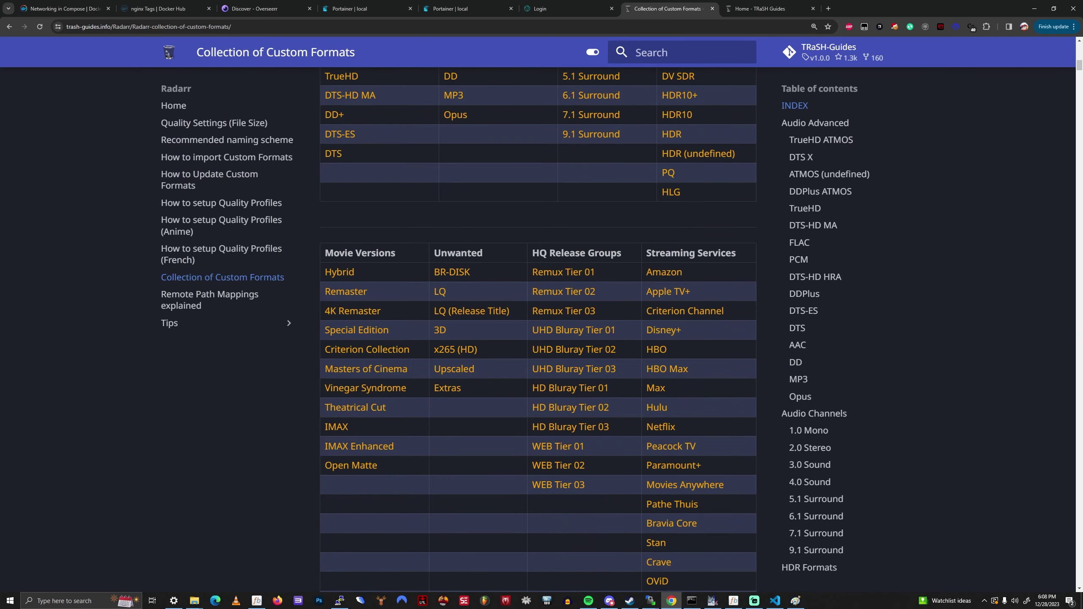
scroll(538, 328, up, 10)
scroll(538, 328, up, 5)
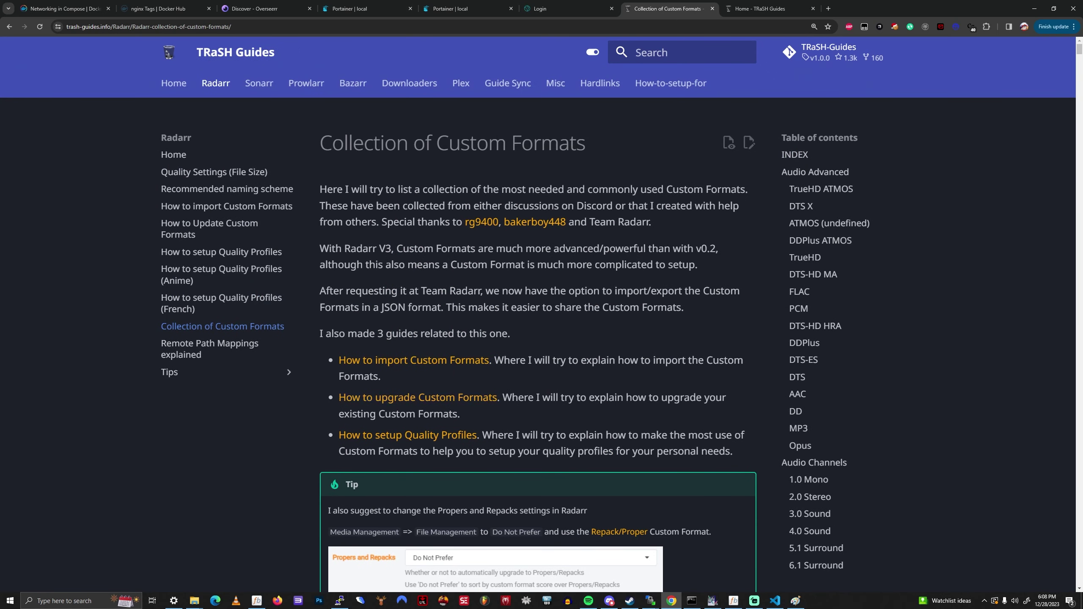
scroll(538, 328, down, 1)
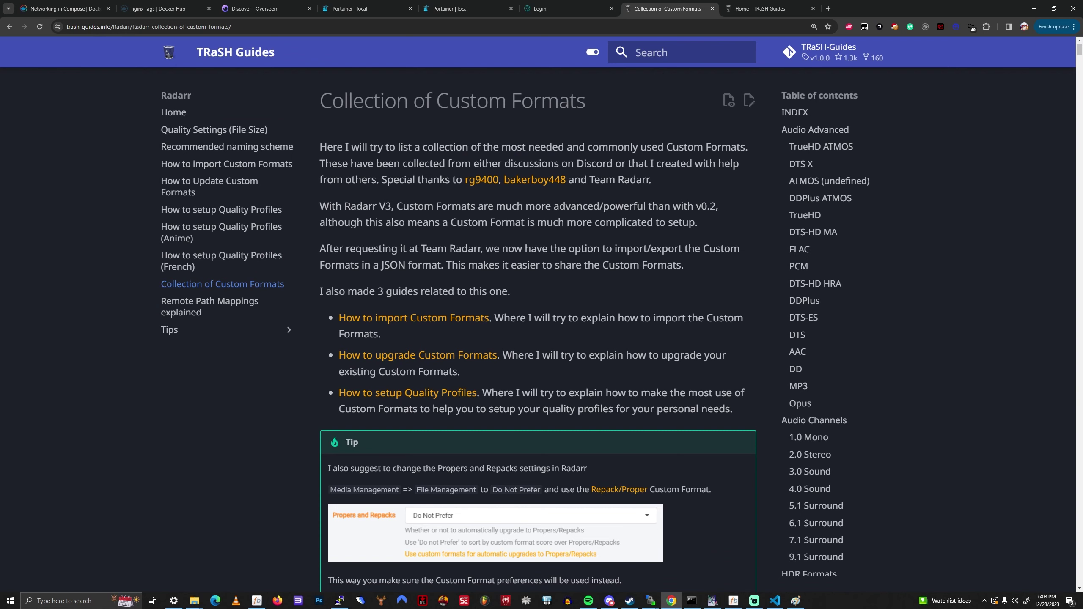
- Skim the index tables and the Audio Advanced entries of the Collection of Custom Formats page
scroll(538, 328, down, 20)
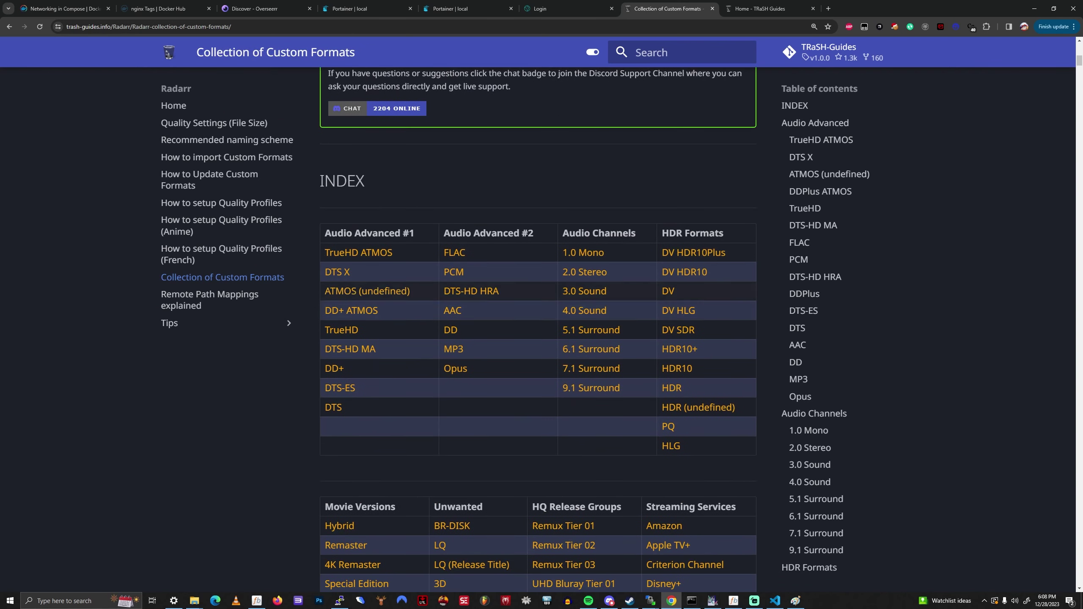
scroll(538, 328, down, 15)
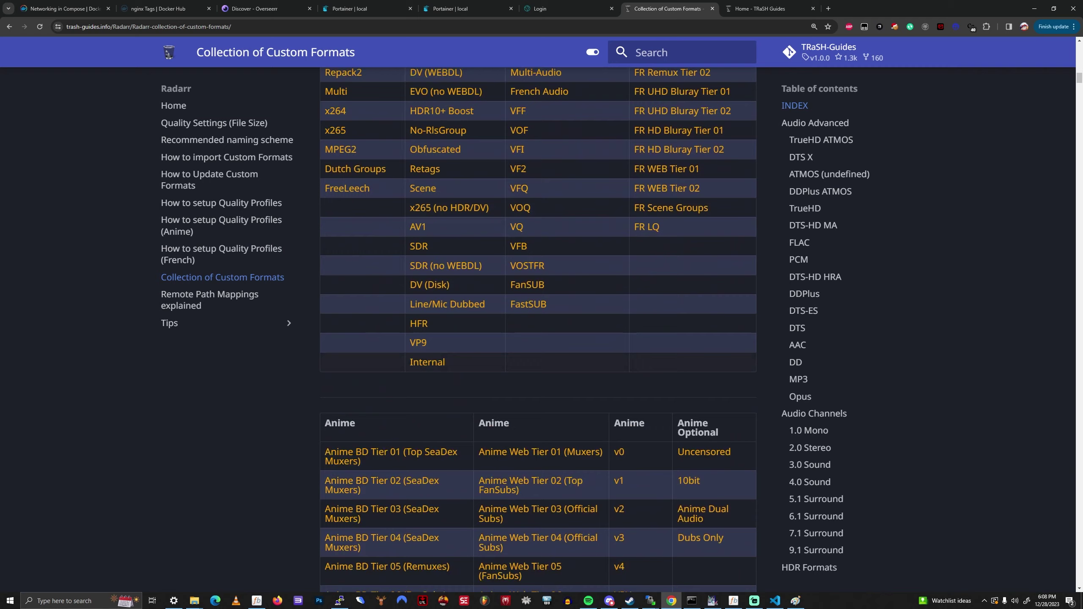
scroll(538, 328, down, 15)
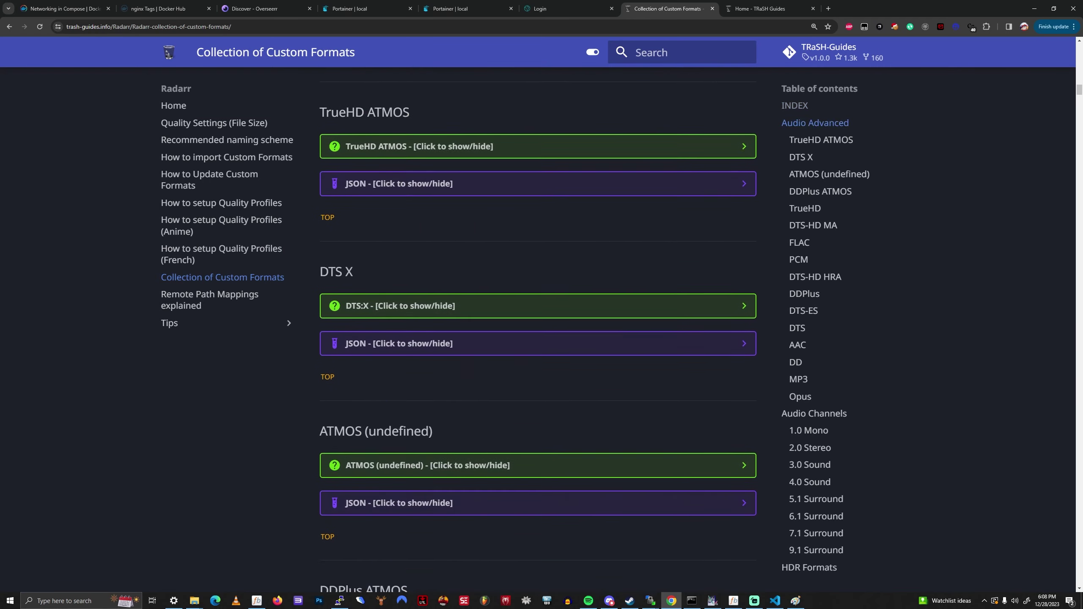
scroll(538, 328, down, 15)
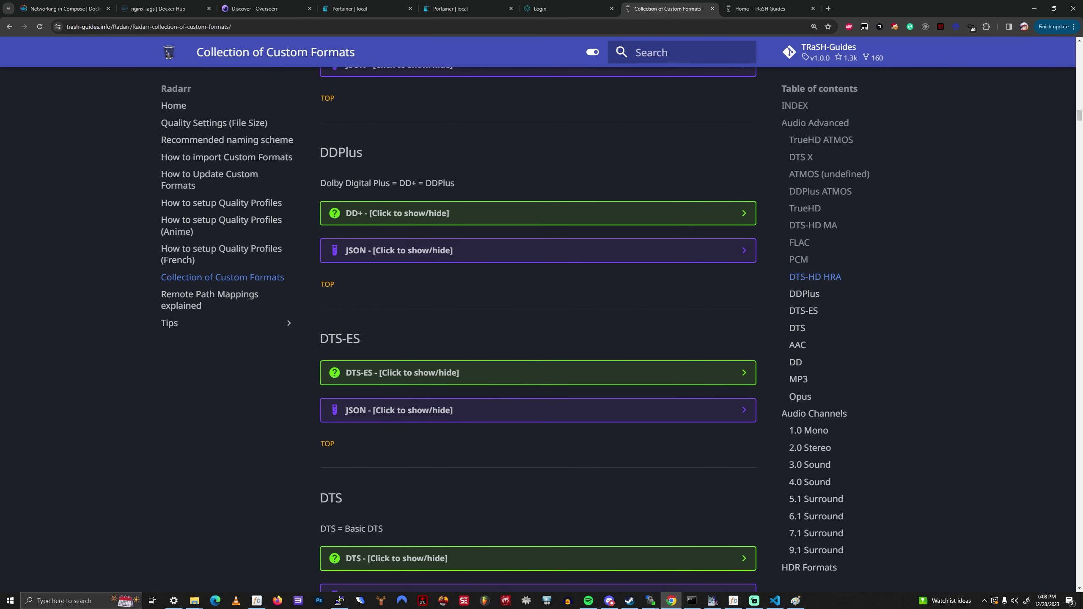
- Expand the DDPlus custom format's JSON, look through it and collapse it again
click(398, 250)
scroll(538, 328, down, 10)
scroll(538, 328, up, 10)
click(399, 292)
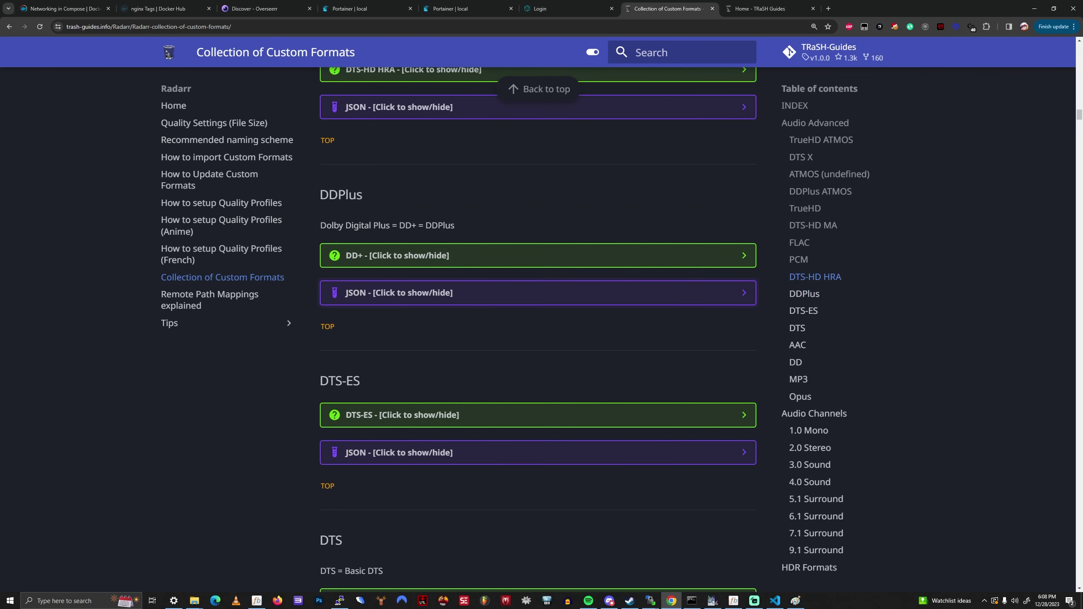
- Open the How to upgrade Custom Formats guide in a new tab and skim its manual update instructions
scroll(538, 328, up, 20)
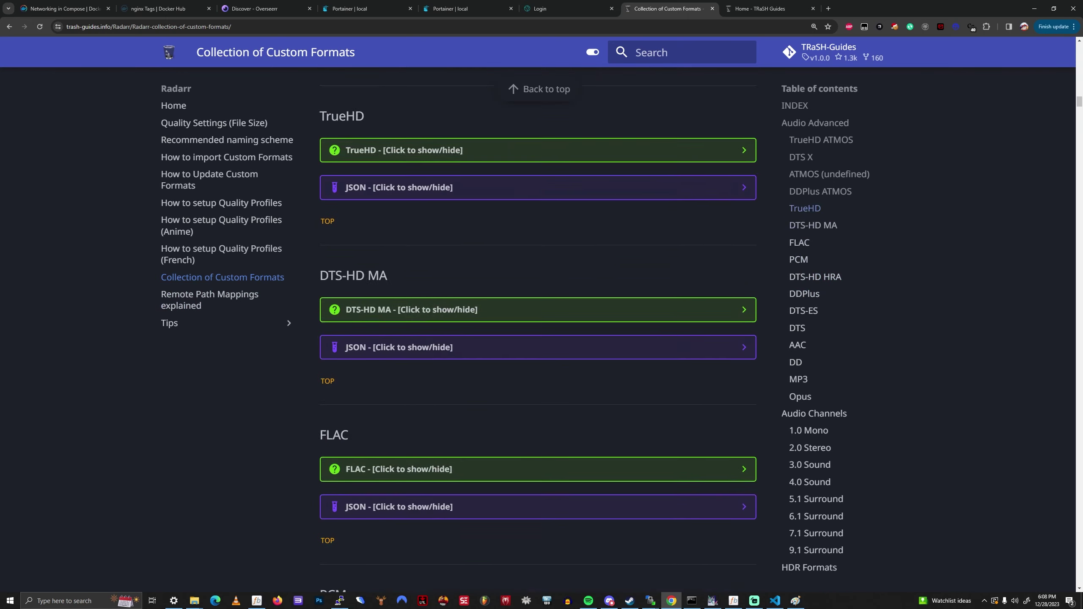
scroll(538, 328, up, 15)
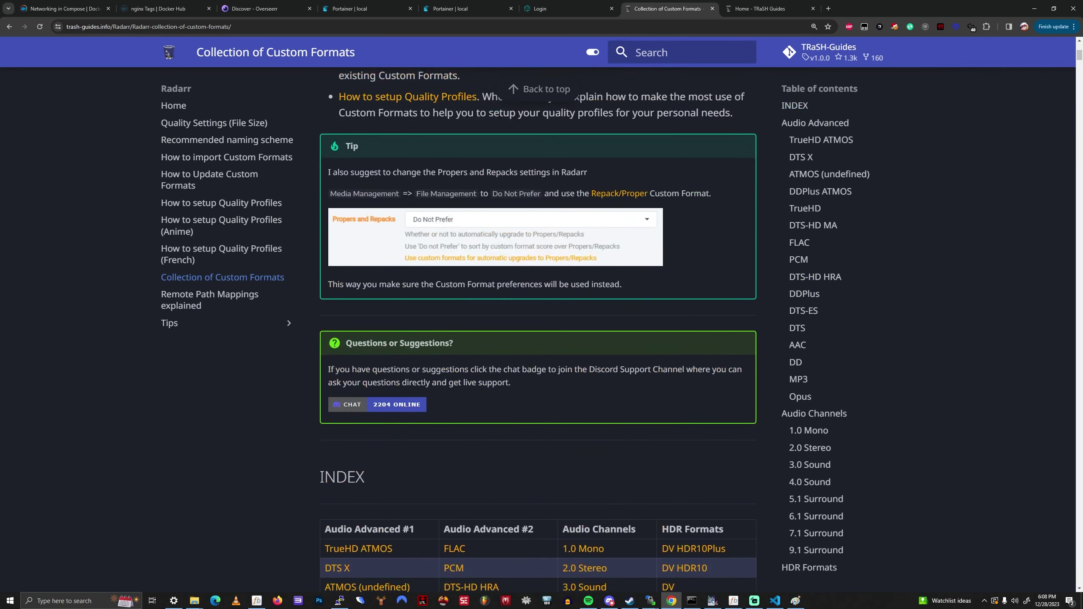
scroll(418, 361, up, 4)
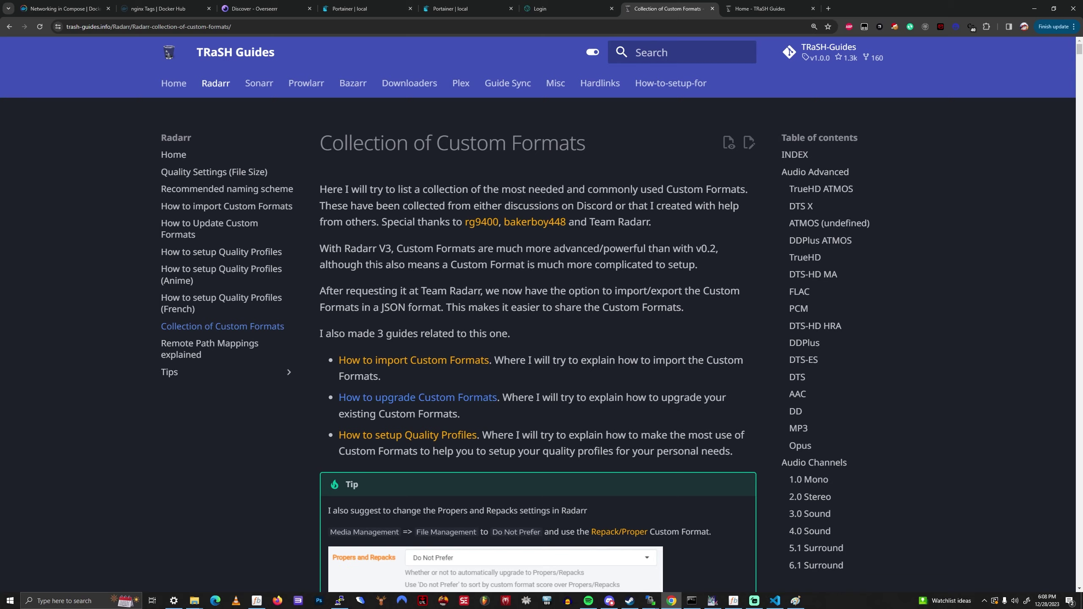
ctrl+shift+click(418, 397)
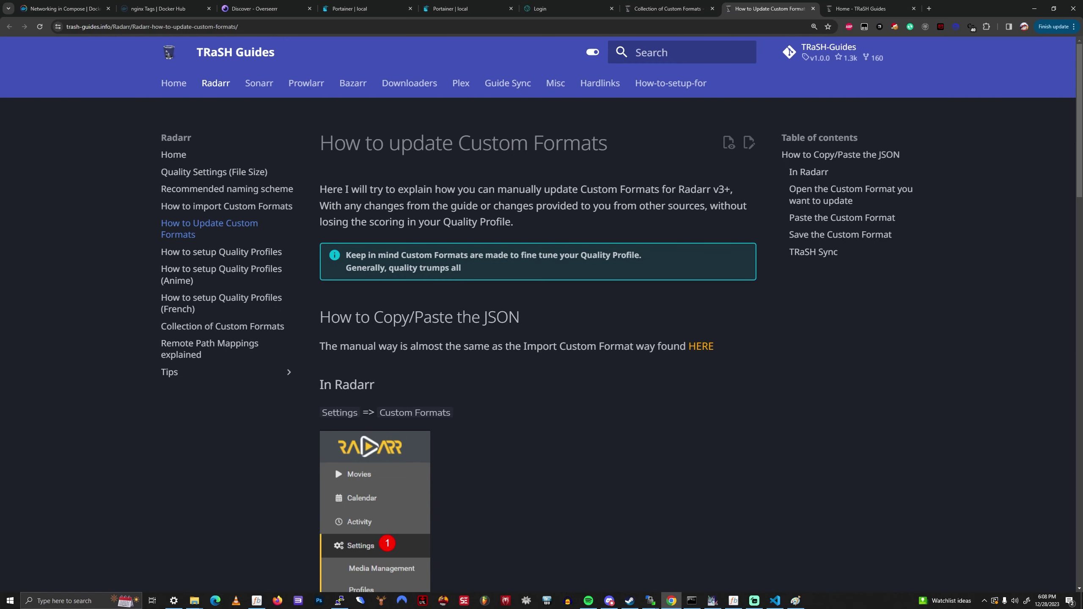
scroll(538, 328, down, 7)
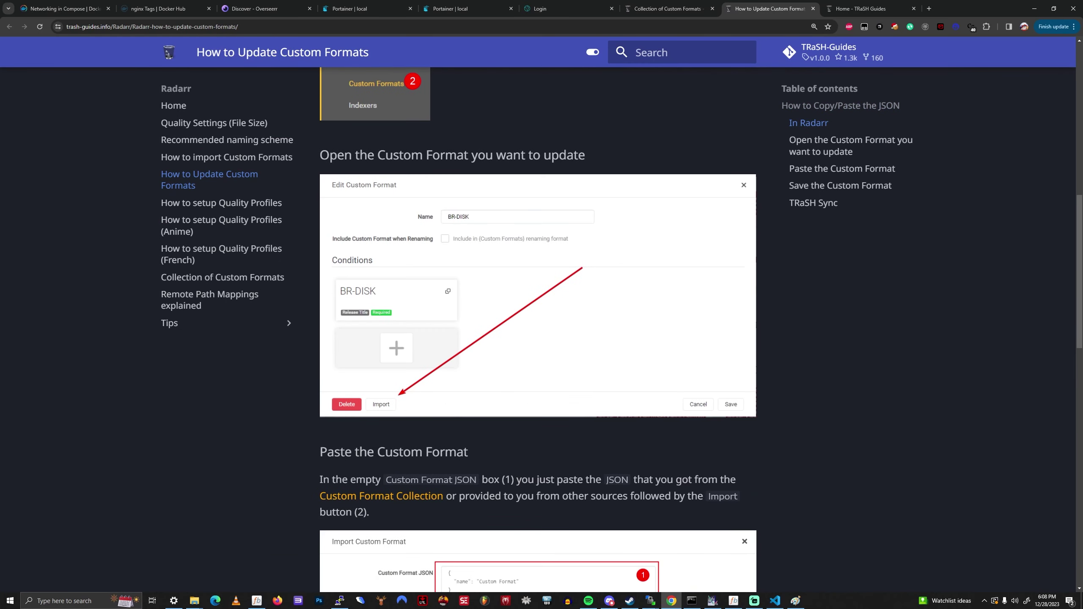
key(Home)
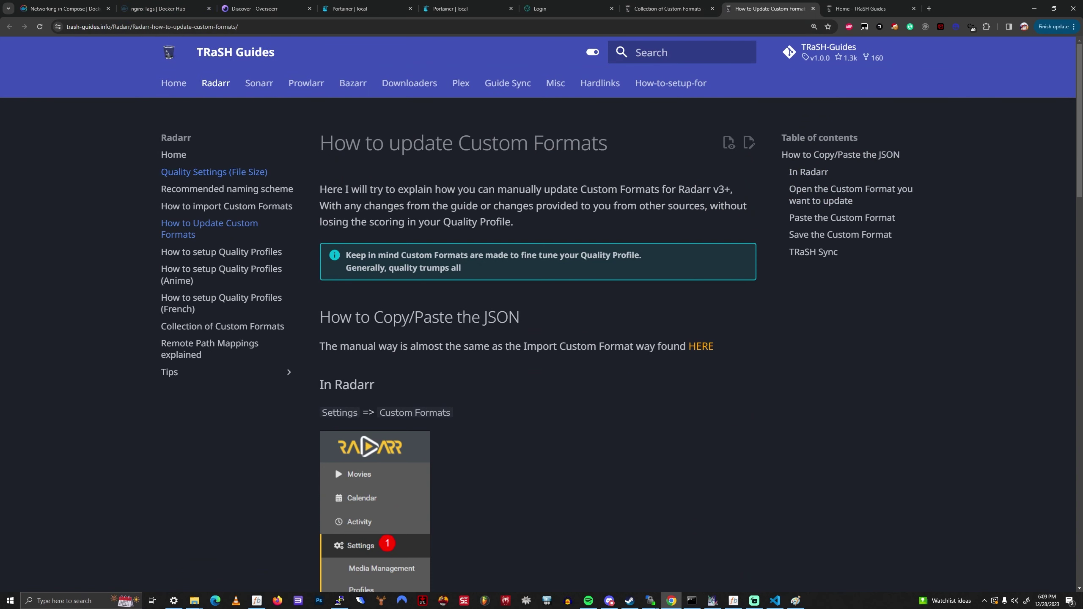
- Open the How to setup Quality Profiles guide, study its decision flowchart enlarged, and close the image
click(255, 251)
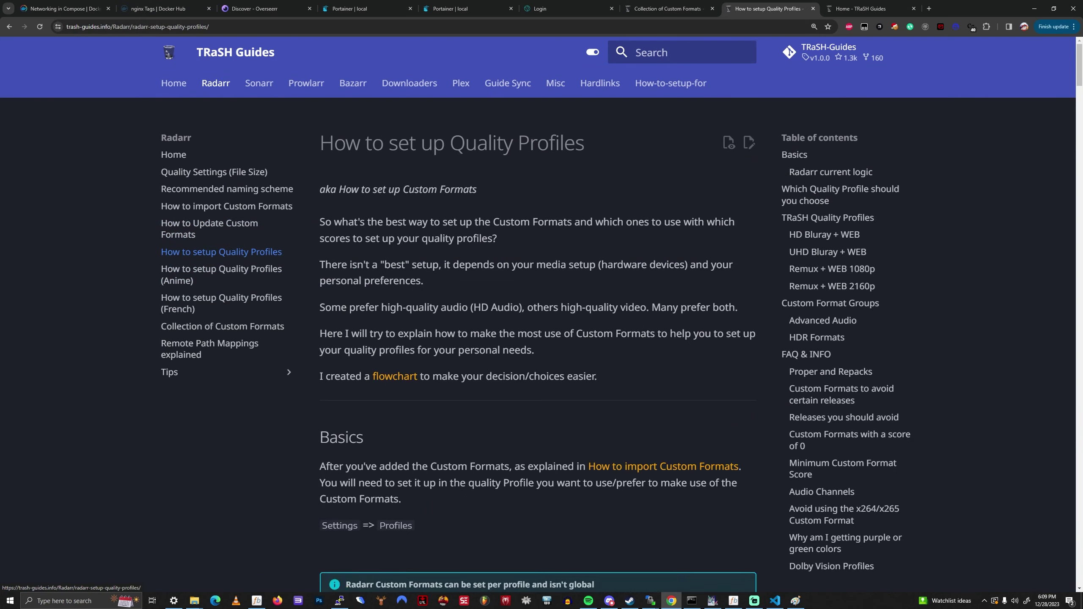
click(394, 376)
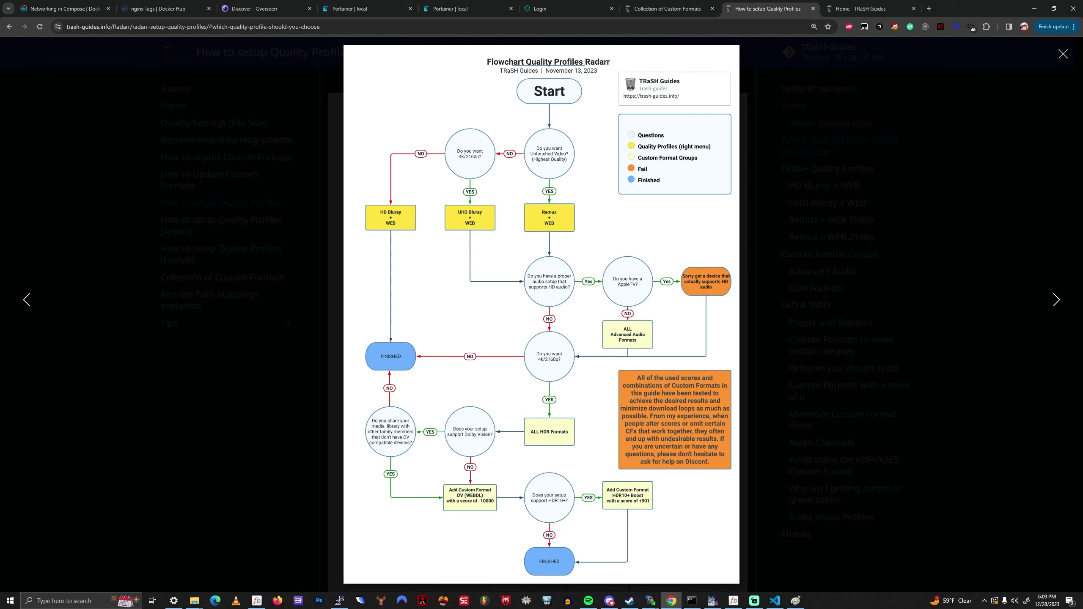
click(541, 315)
key(Escape)
- Find the HD Bluray + WEB profile and check its Movie Versions score table, collapsing it again
scroll(537, 324, down, 12)
scroll(537, 324, down, 2)
scroll(537, 324, up, 4)
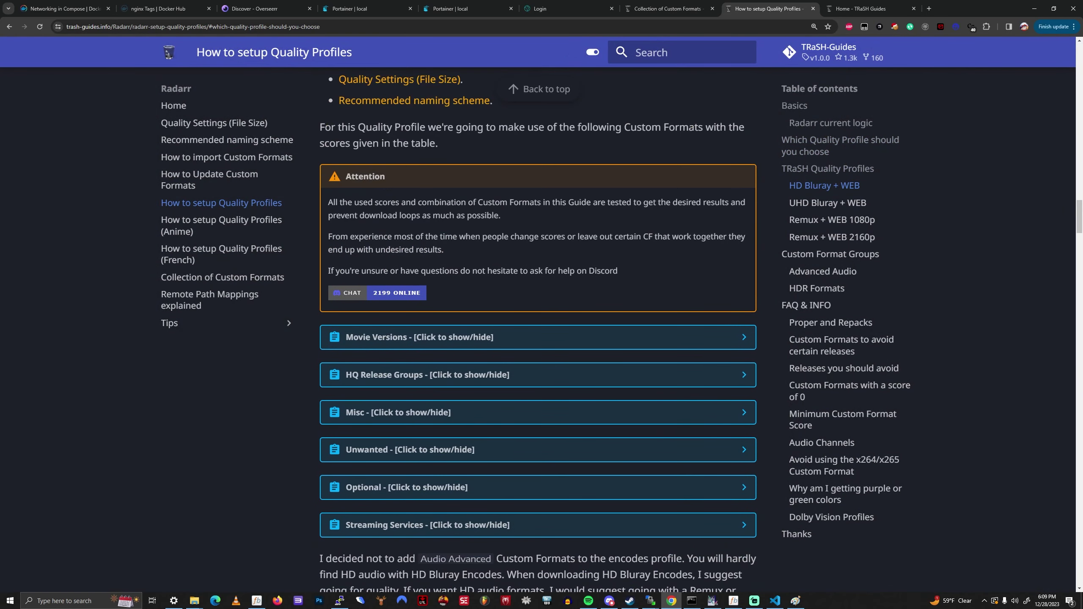
click(384, 337)
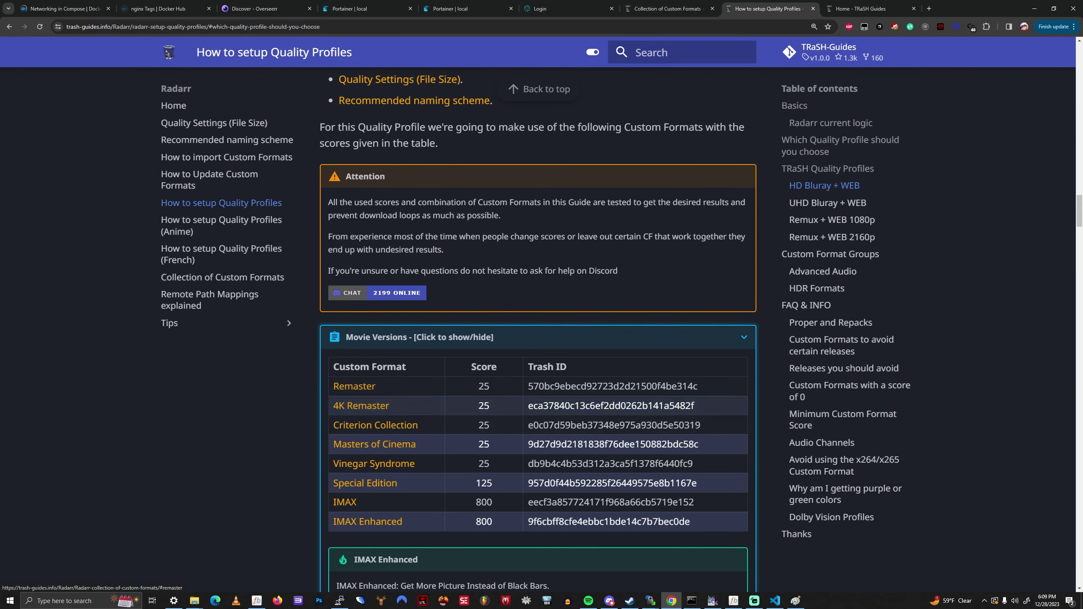
click(384, 337)
- Review the introduction and prerequisites of the HD Bluray + WEB profile, highlighting its heading
scroll(384, 337, up, 6)
scroll(384, 337, up, 1)
drag(320, 311, 419, 311)
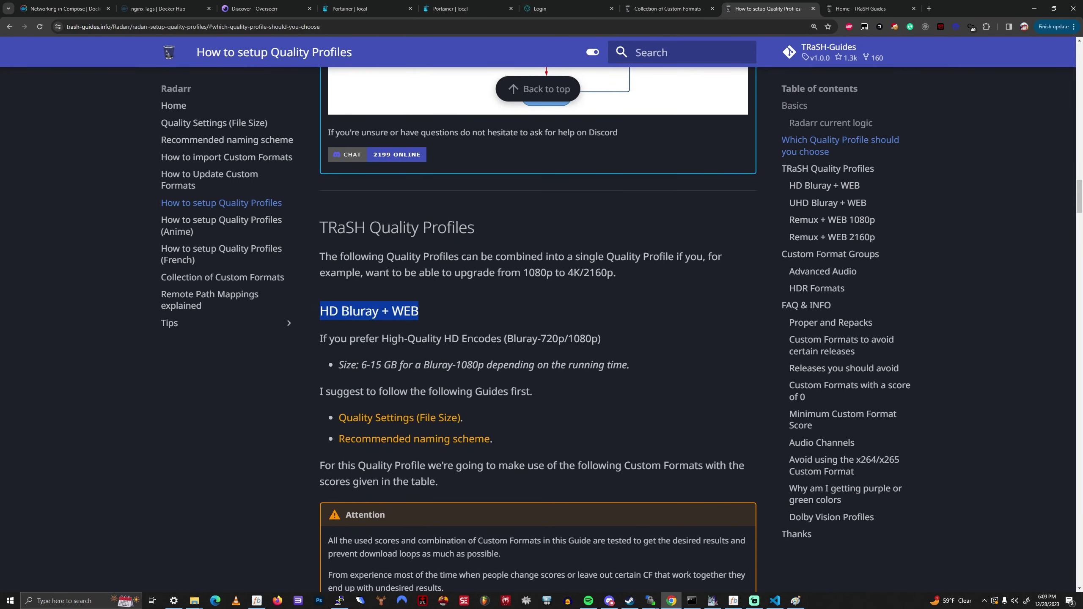
click(420, 312)
scroll(420, 312, down, 4)
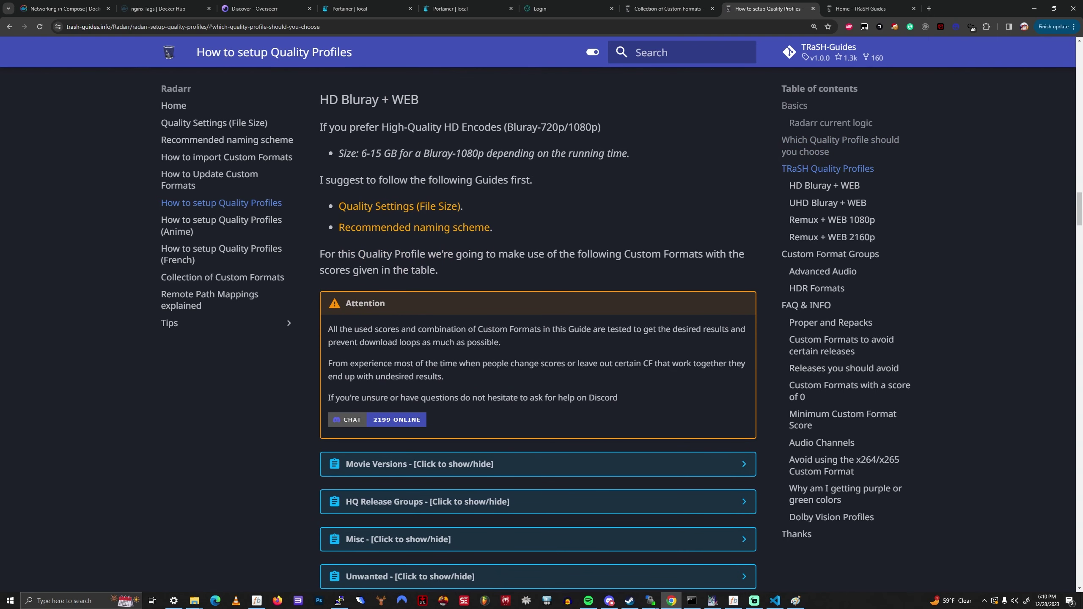
scroll(419, 312, up, 4)
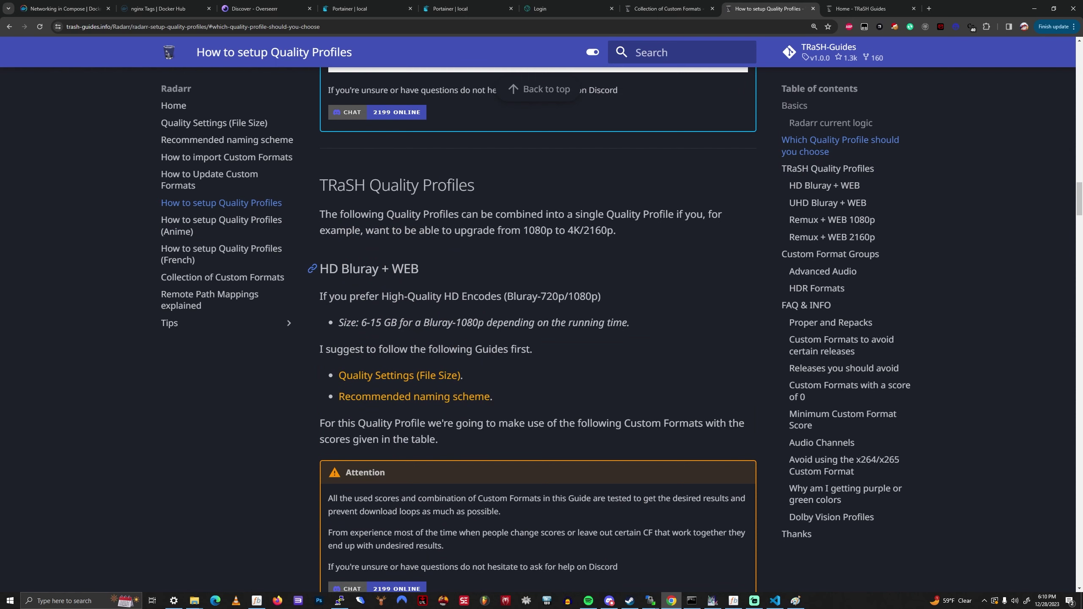
drag(421, 268, 328, 269)
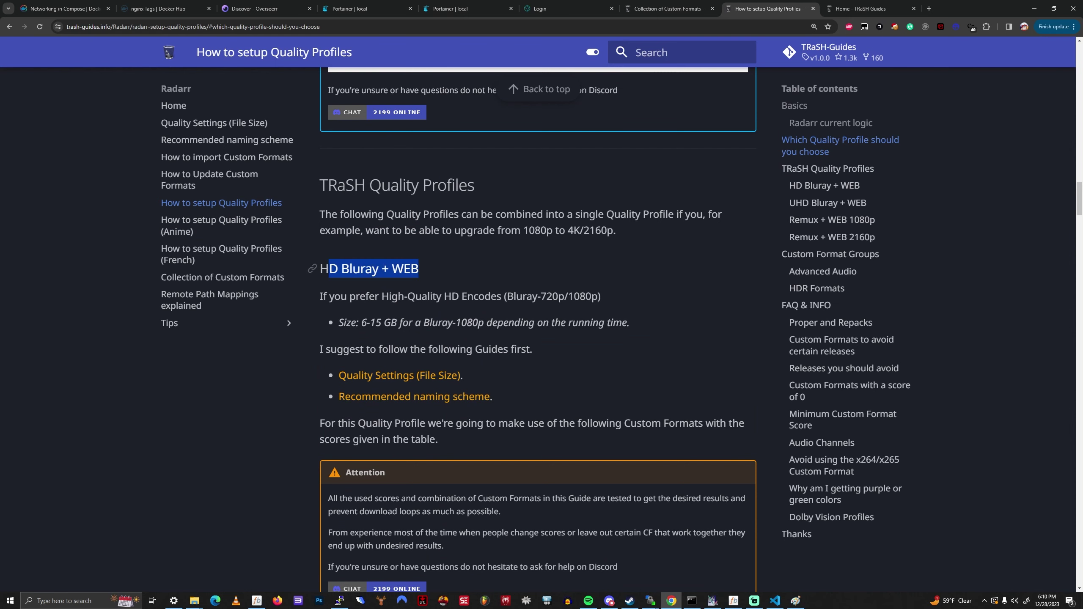
click(329, 269)
- Compare the custom format scores in the Movie Versions and HQ Release Groups tables of HD Bluray + WEB
scroll(538, 328, down, 6)
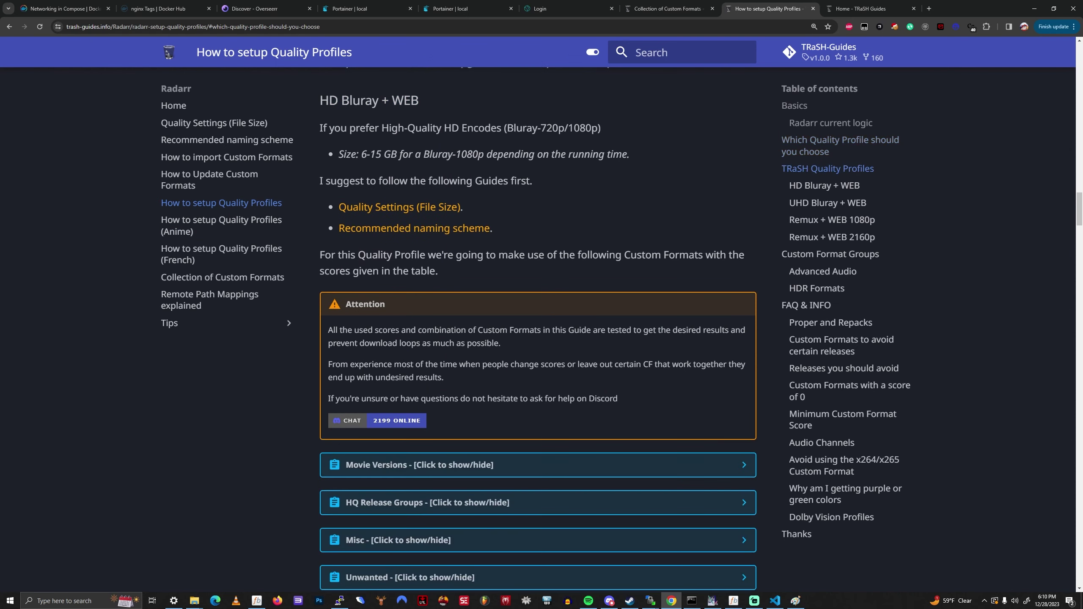
click(408, 379)
scroll(408, 379, down, 3)
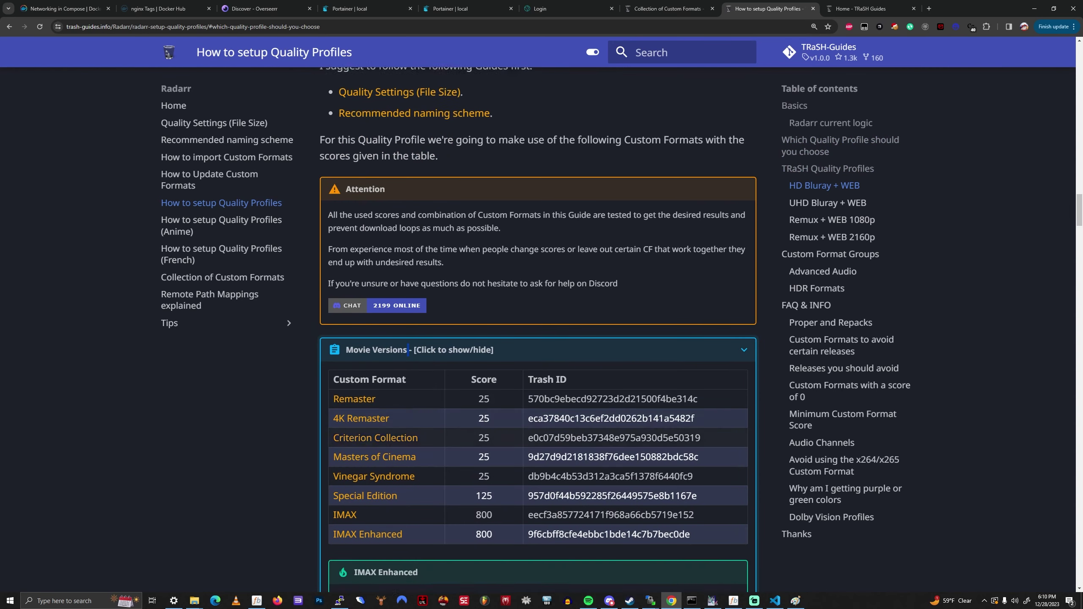
click(408, 252)
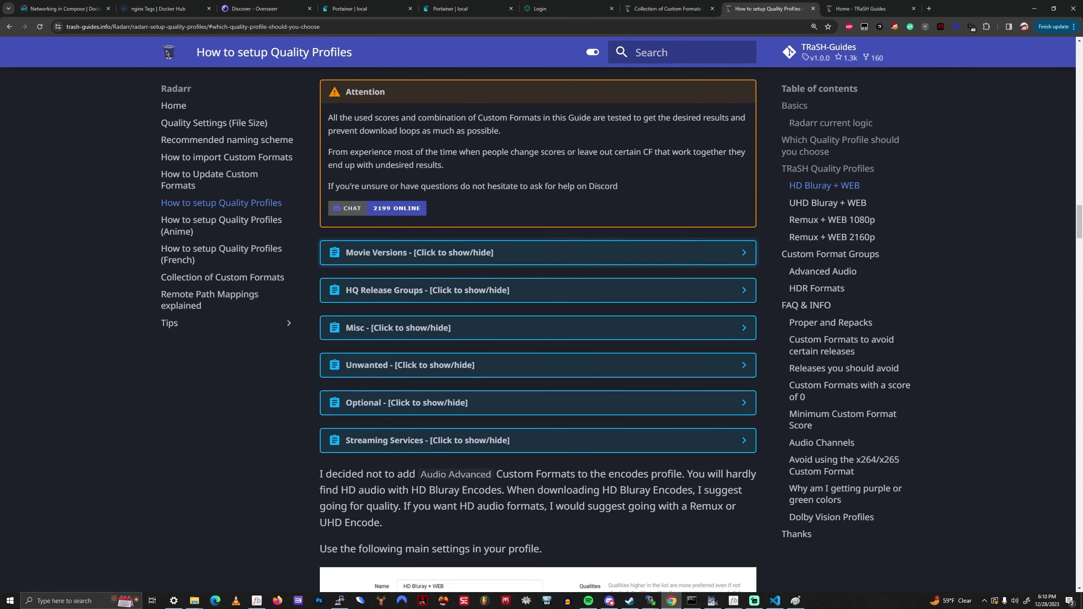
click(426, 290)
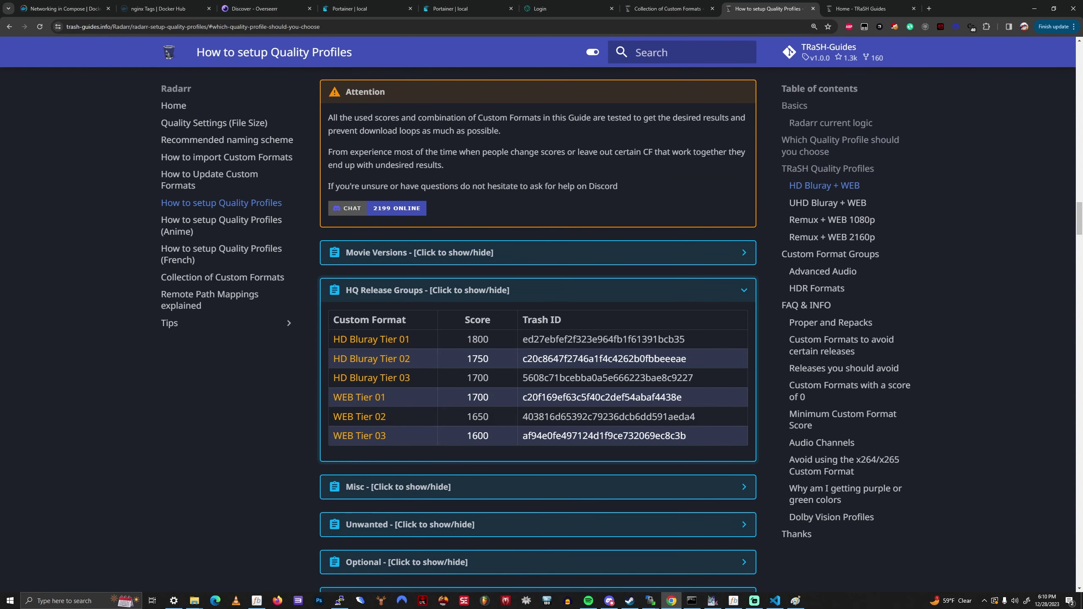
click(419, 253)
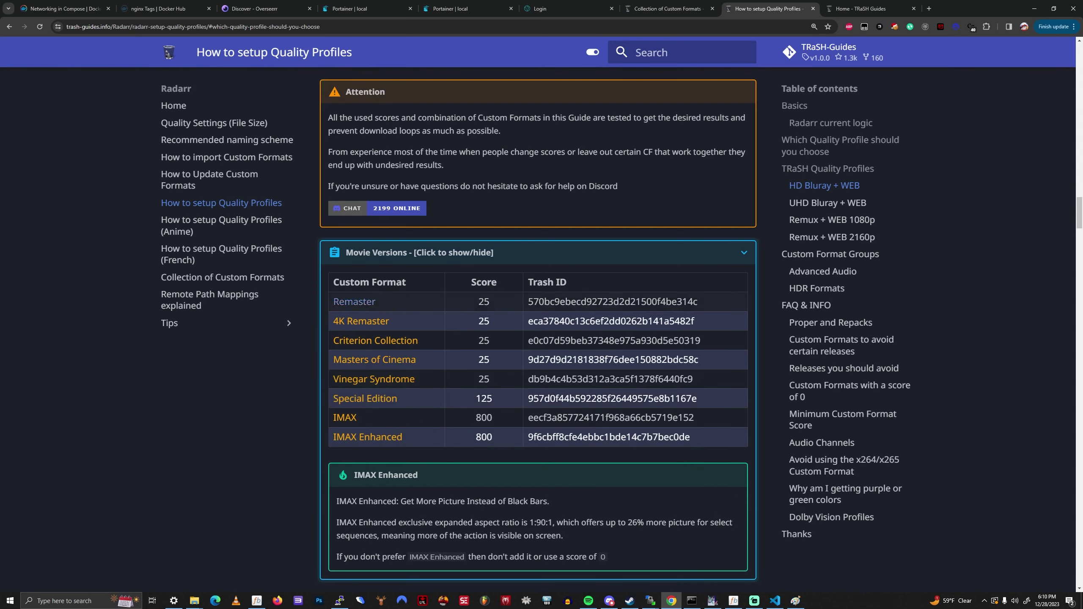
- Follow the HD Bluray Tier 02 link and inspect the HD Bluray Tier 03 JSON, highlighting its code
scroll(371, 354, down, 6)
click(371, 335)
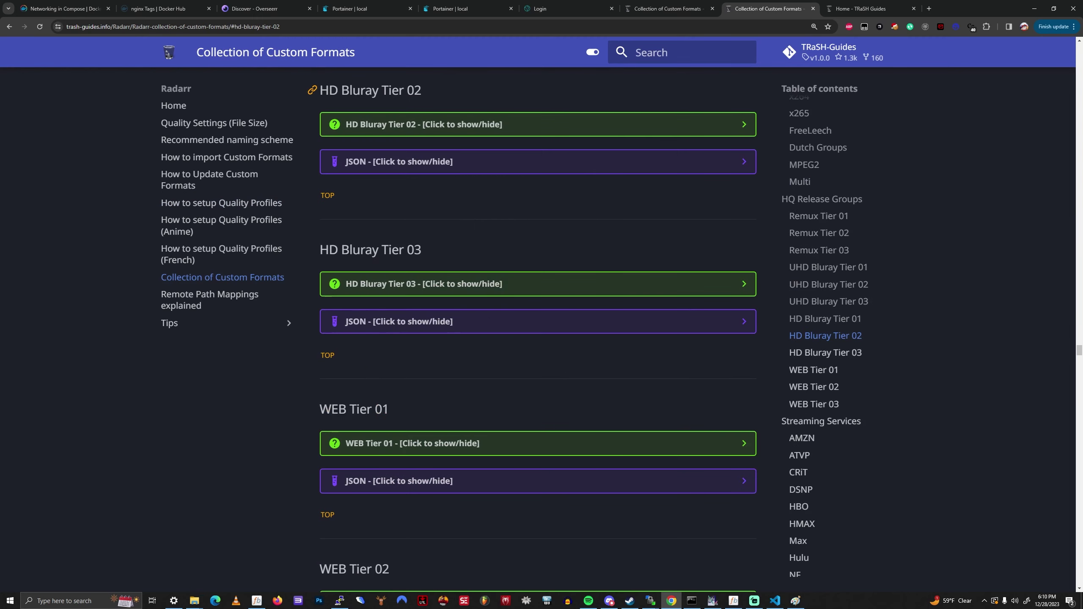
click(375, 323)
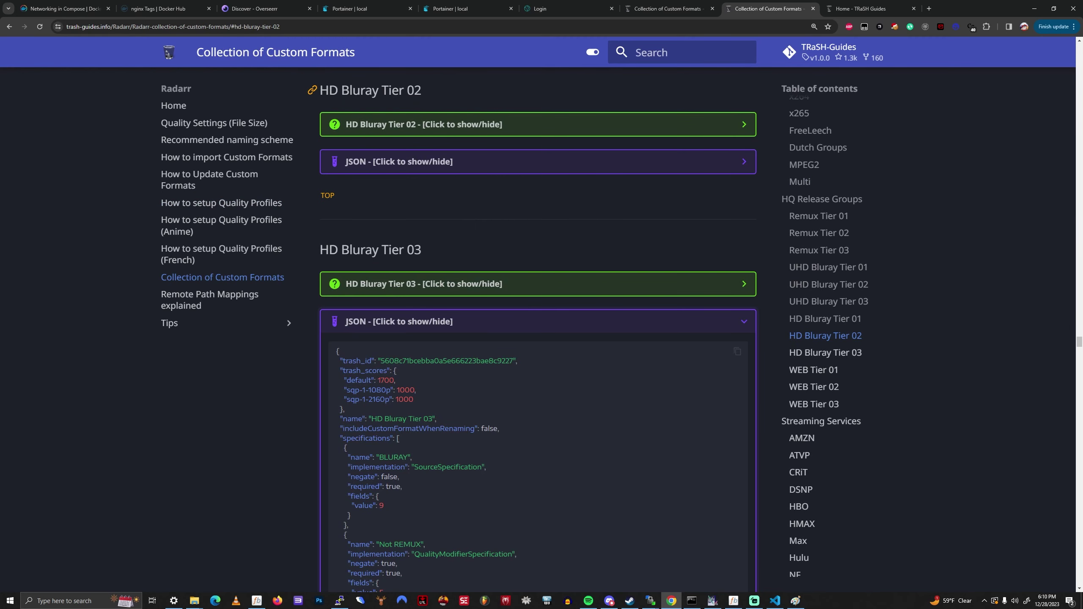
drag(336, 352, 358, 516)
- Return to the quality profiles guide and look over the UHD Bluray + WEB custom format groups
click(9, 27)
scroll(538, 328, down, 1)
scroll(538, 328, down, 1)
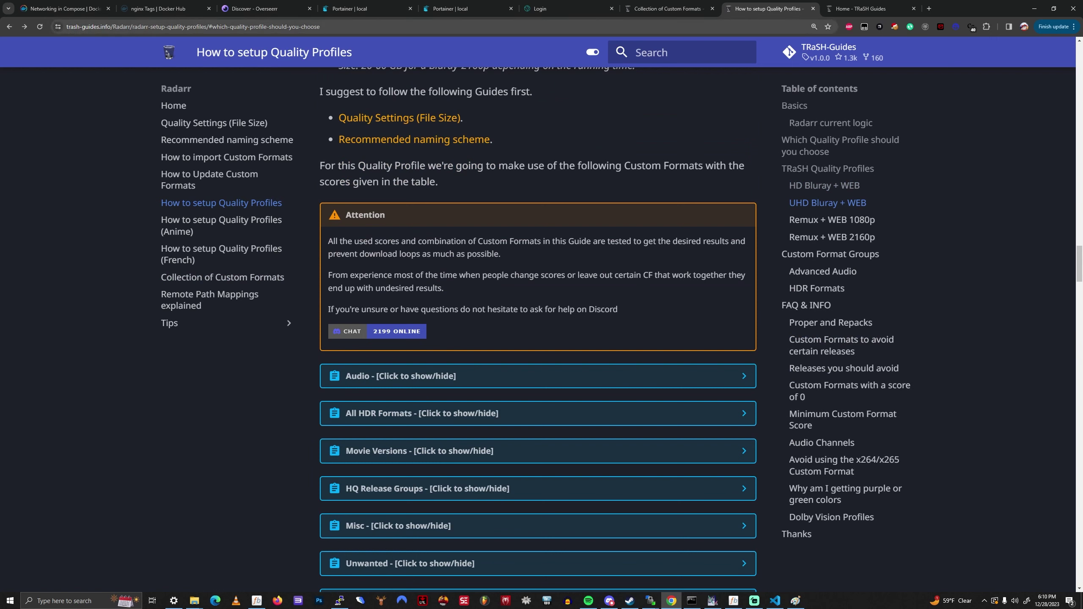
- Switch to the Notifiarr site and open the client settings from Client Configuration to review the connection and triggers
key(ctrl+l)
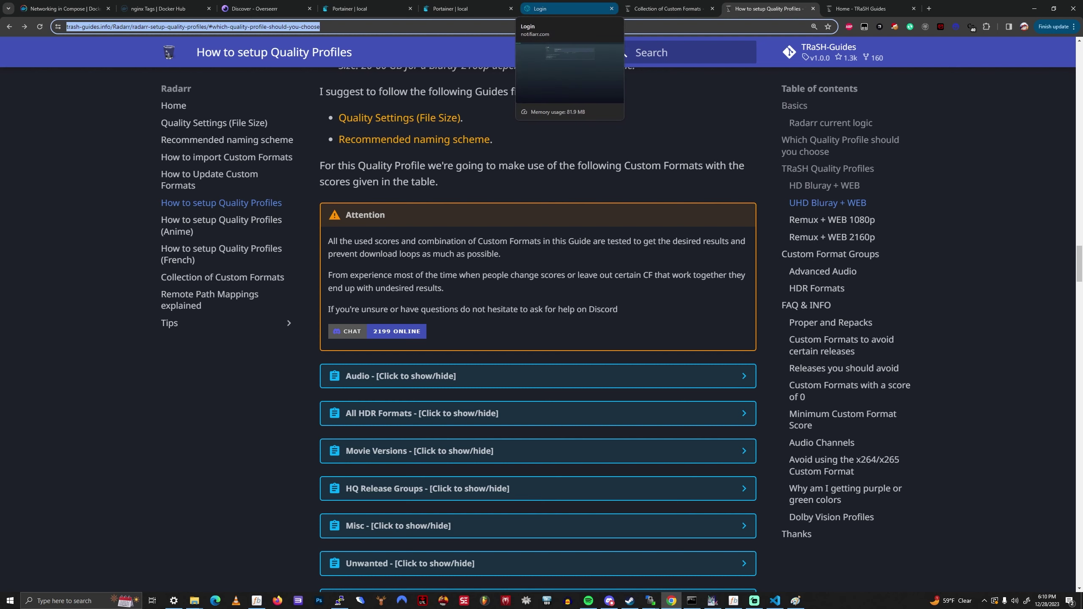
click(554, 9)
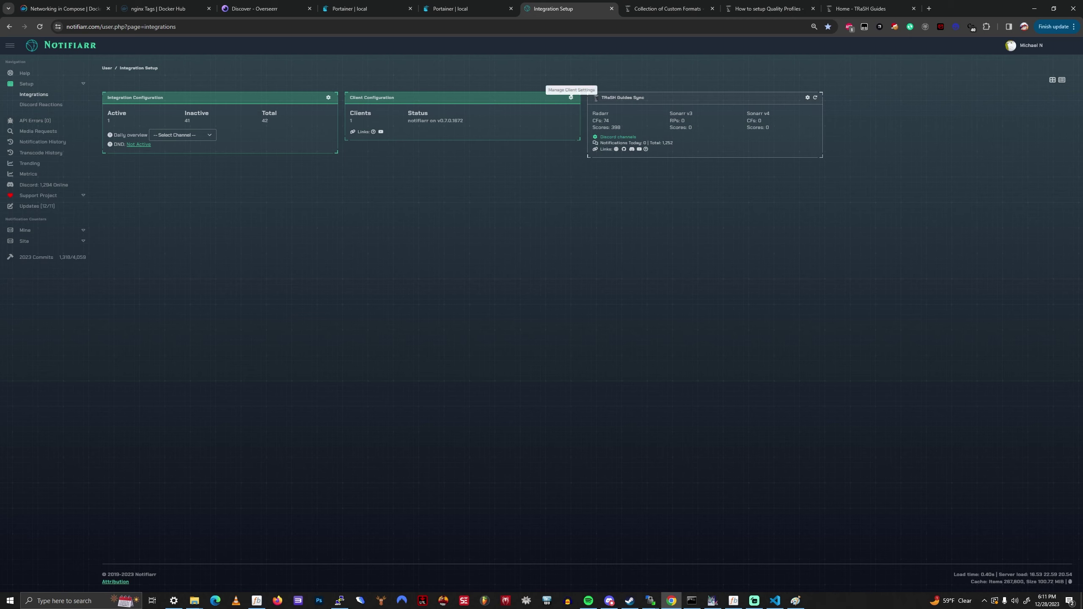
click(571, 97)
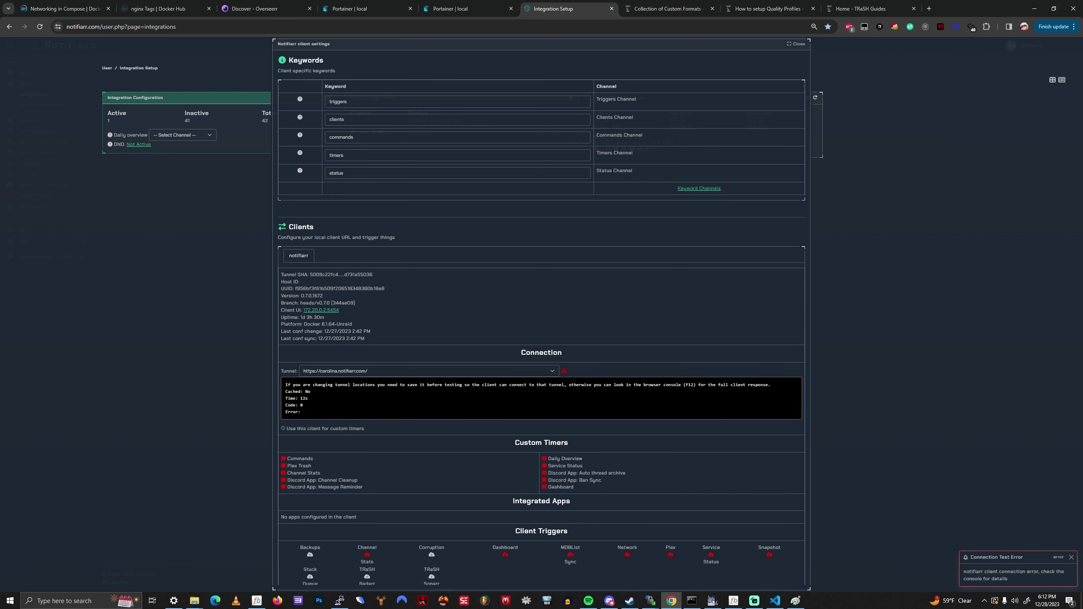
scroll(541, 319, down, 1)
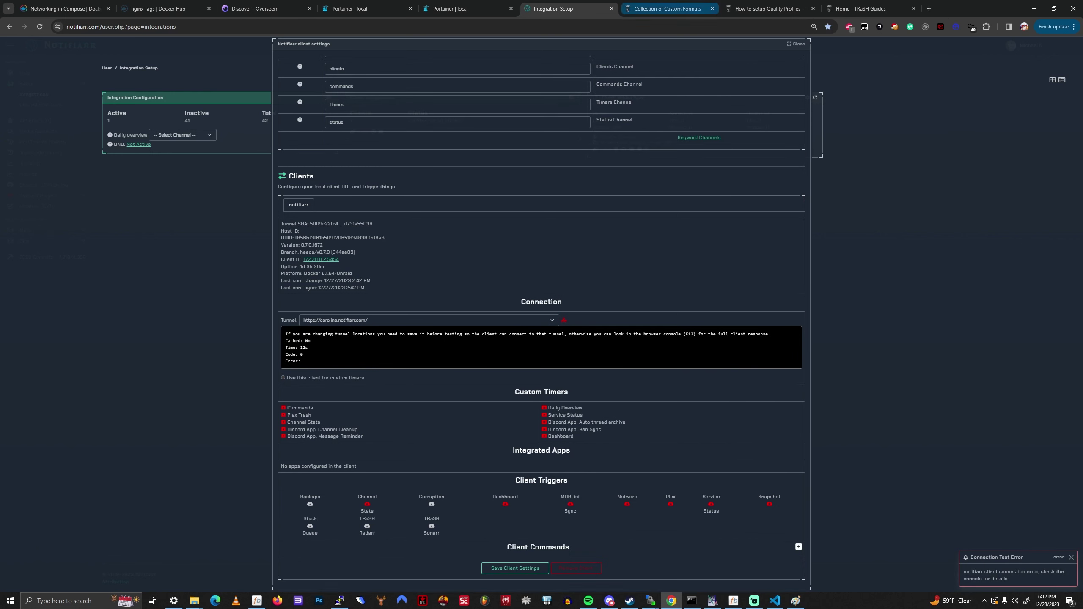
- Load the Unraid server's web interface at 192.168.1.42 in place of the Notifiarr page
key(ctrl+l)
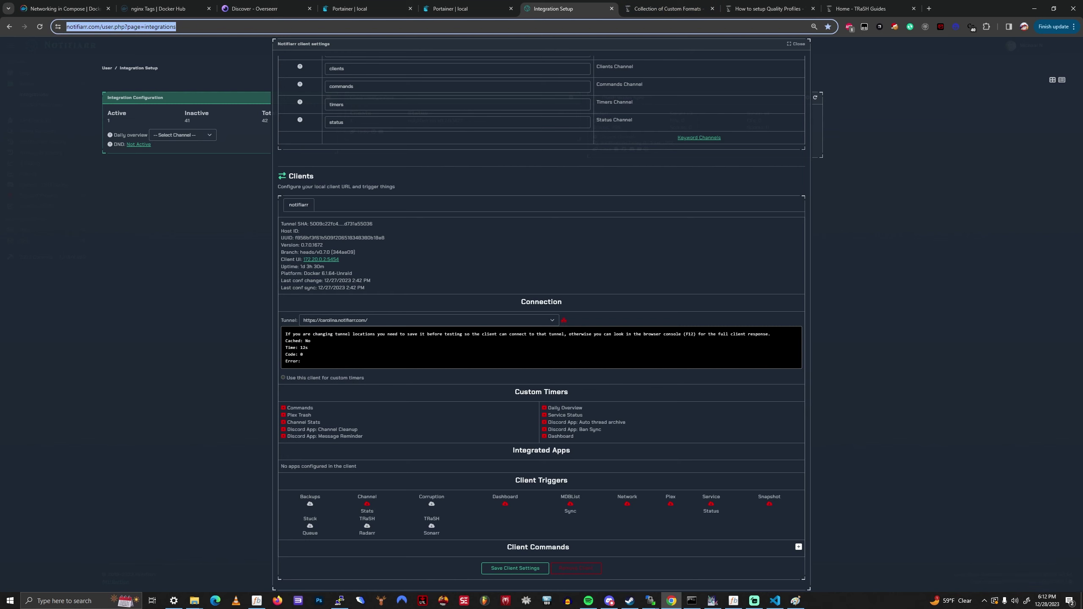
text(1)
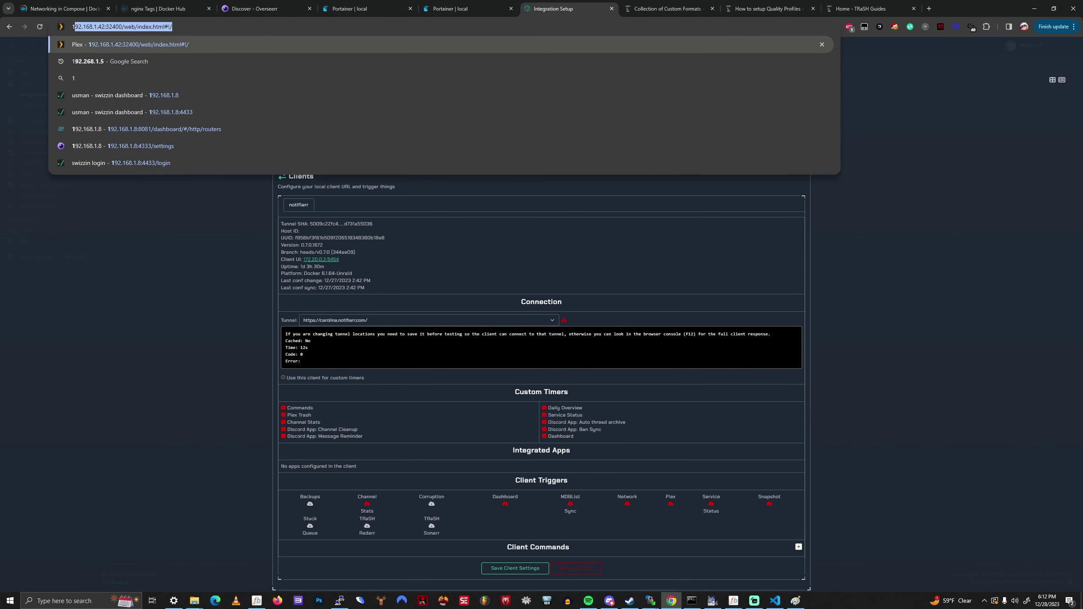
text(92.168.1.42)
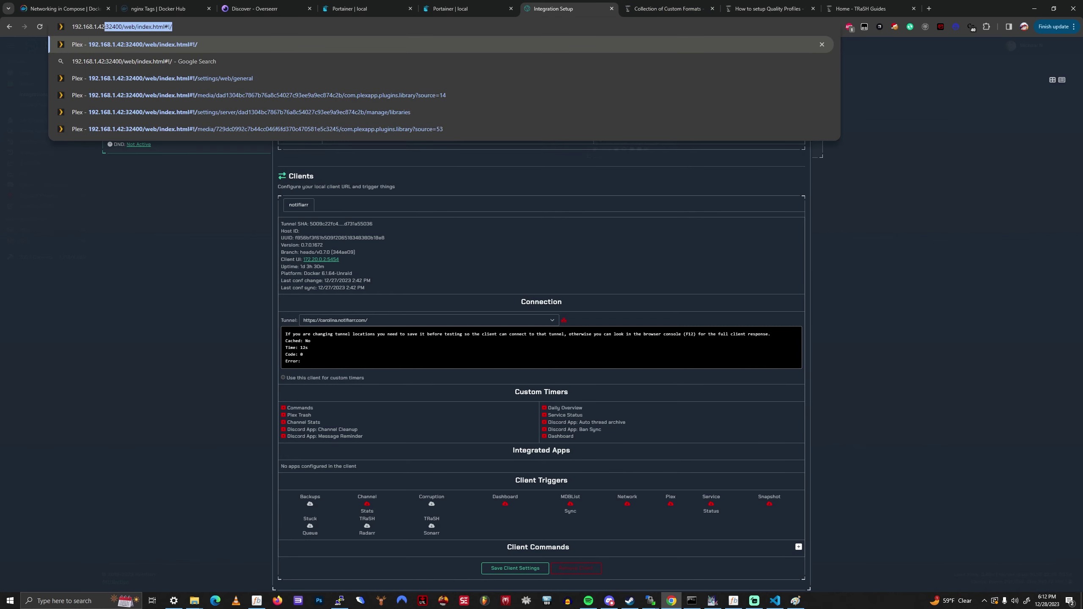
key(Delete)
key(Return)
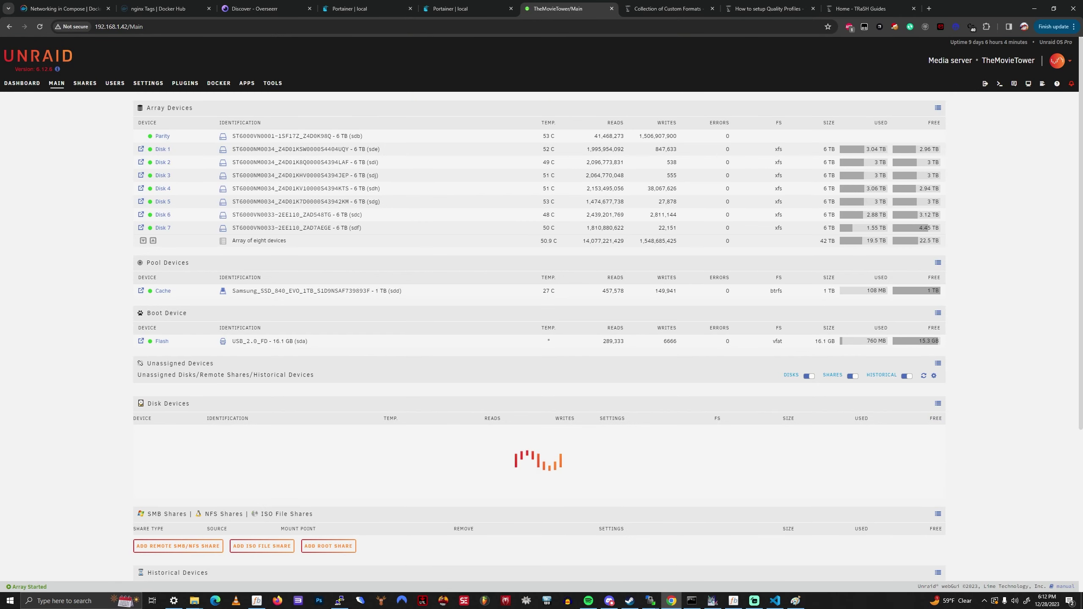
- Open the Unraid server's list of Docker containers
click(218, 83)
click(145, 184)
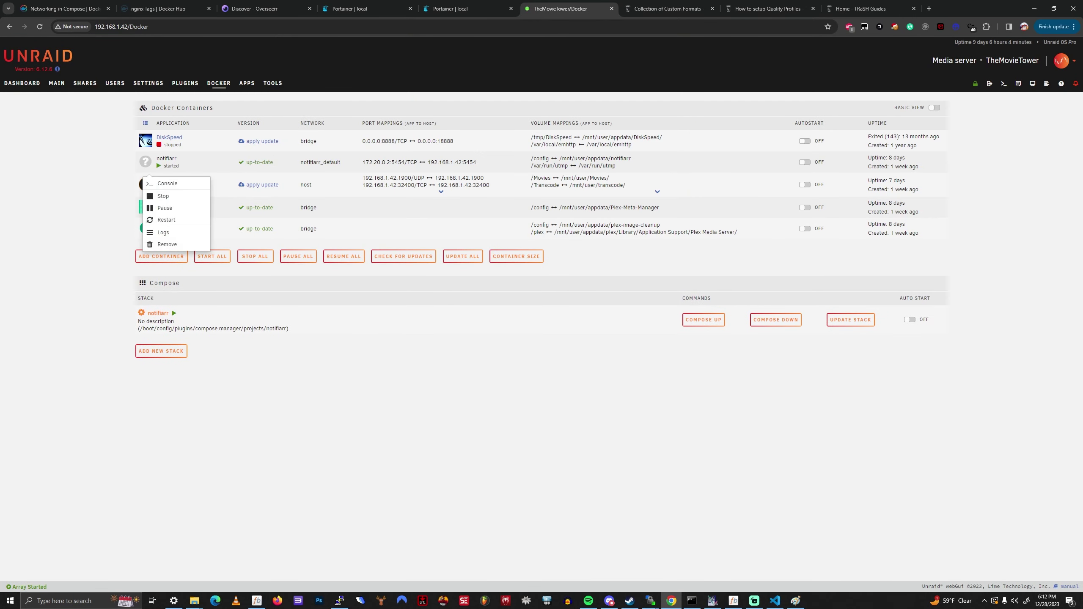
key(Escape)
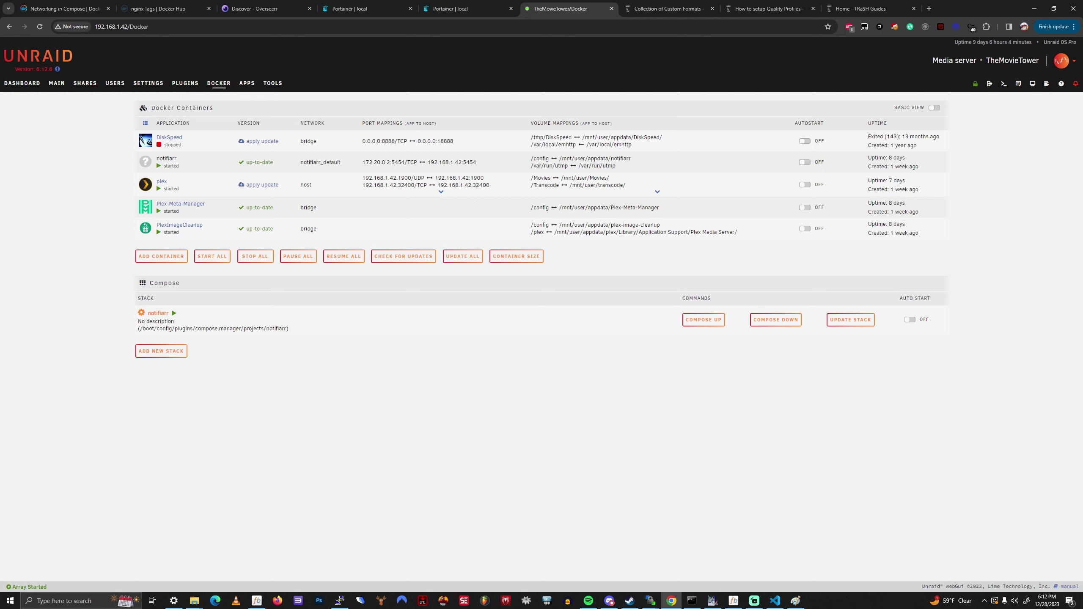
- Copy the notifiarr container's mapped address 192.168.1.42:5454 and select the current page address for replacement
drag(476, 162, 427, 162)
right_click(427, 162)
key(Escape)
right_click(173, 27)
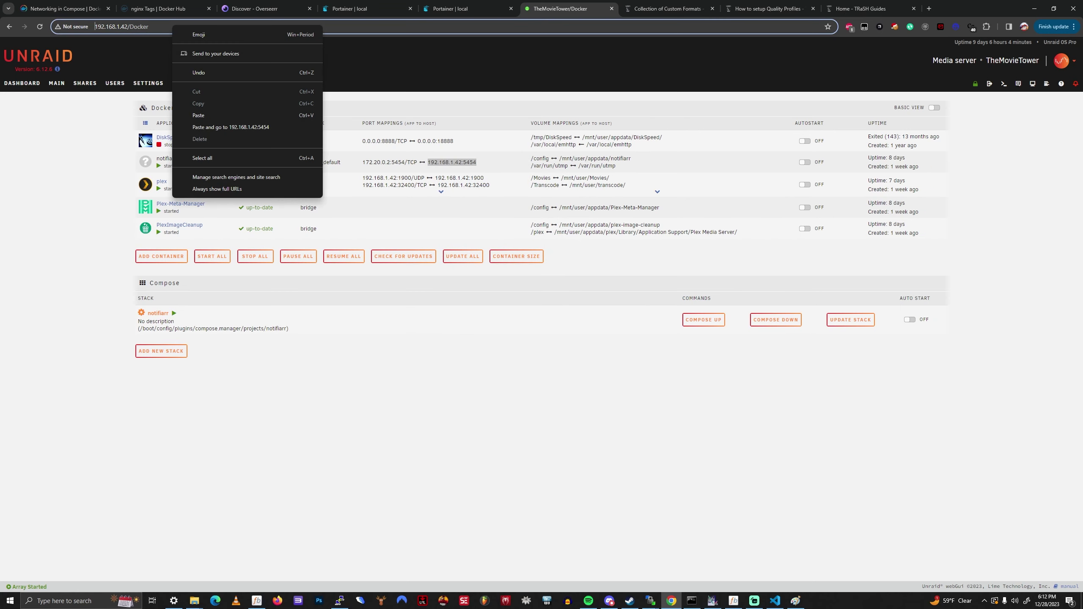
key(Escape)
right_click(160, 27)
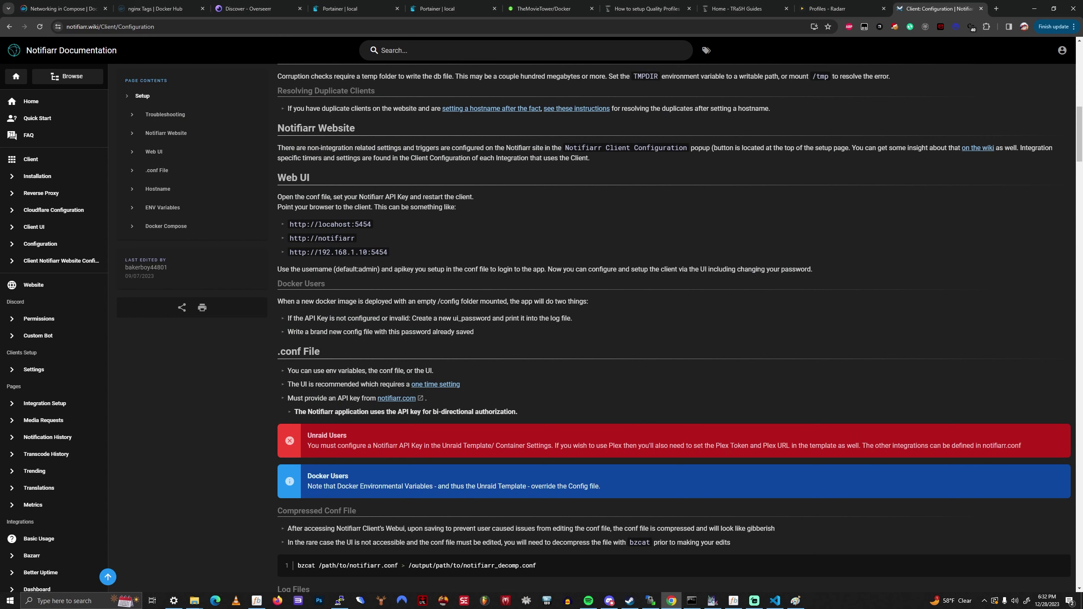
- Enlarge the Notifiarr client configuration documentation to 125% and read from the Web UI section down to Log Files
key(ctrl+plus)
key(ctrl+plus)
key(ctrl+plus)
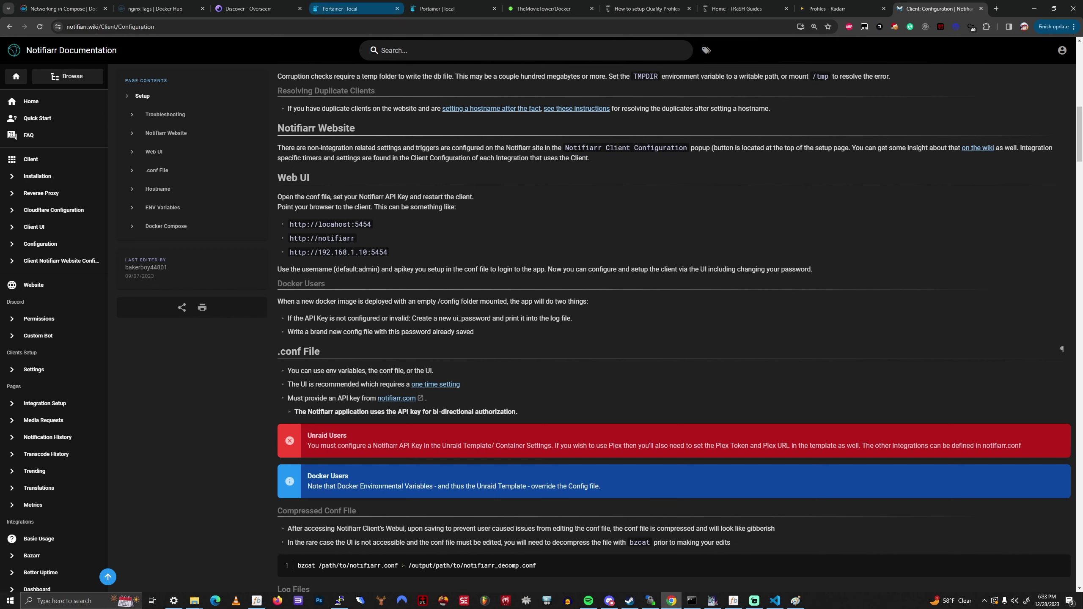
click(358, 27)
click(511, 239)
scroll(511, 239, up, 6)
scroll(511, 239, down, 1)
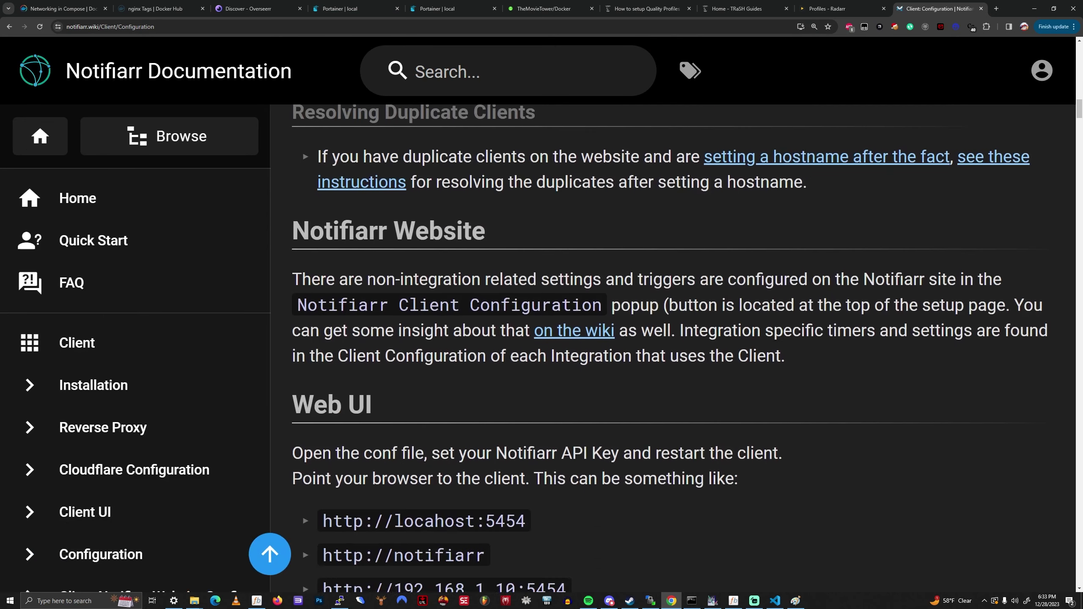
scroll(511, 239, down, 4)
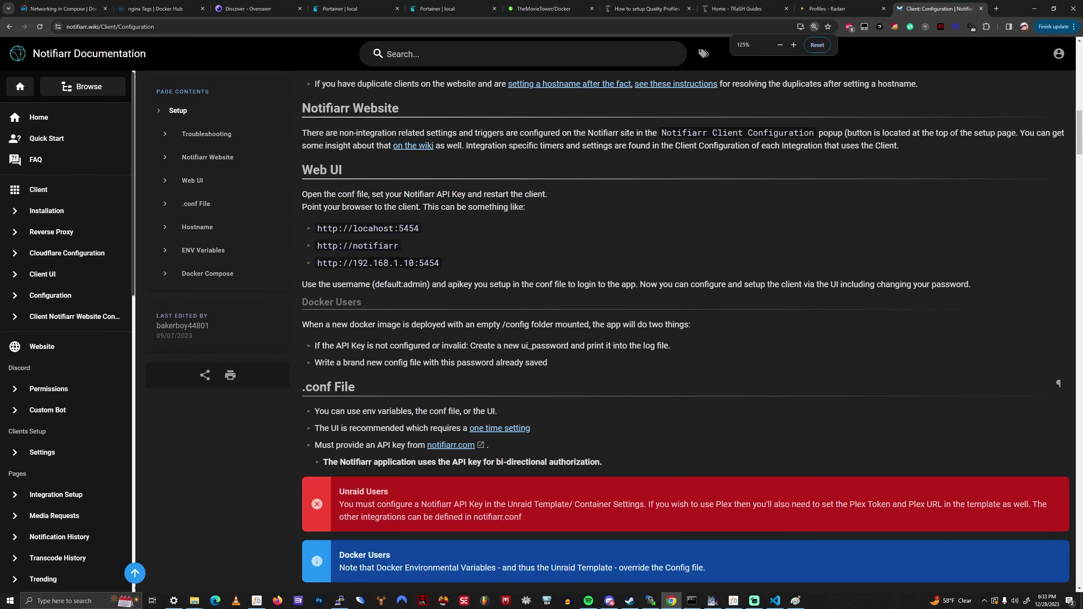
scroll(1057, 382, down, 5)
scroll(691, 335, down, 3)
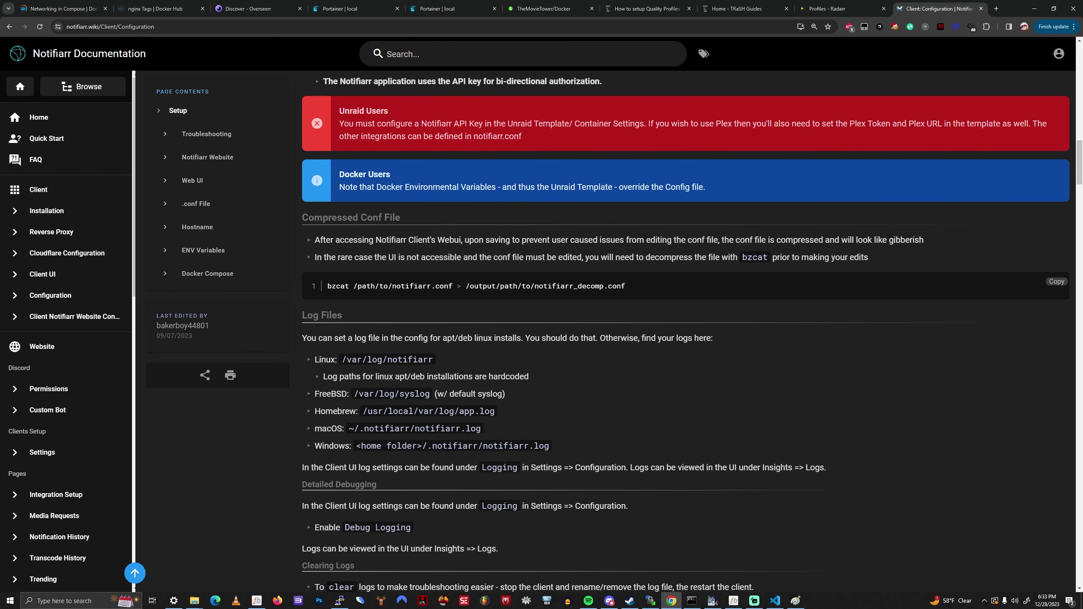
scroll(685, 336, up, 1)
scroll(685, 335, up, 4)
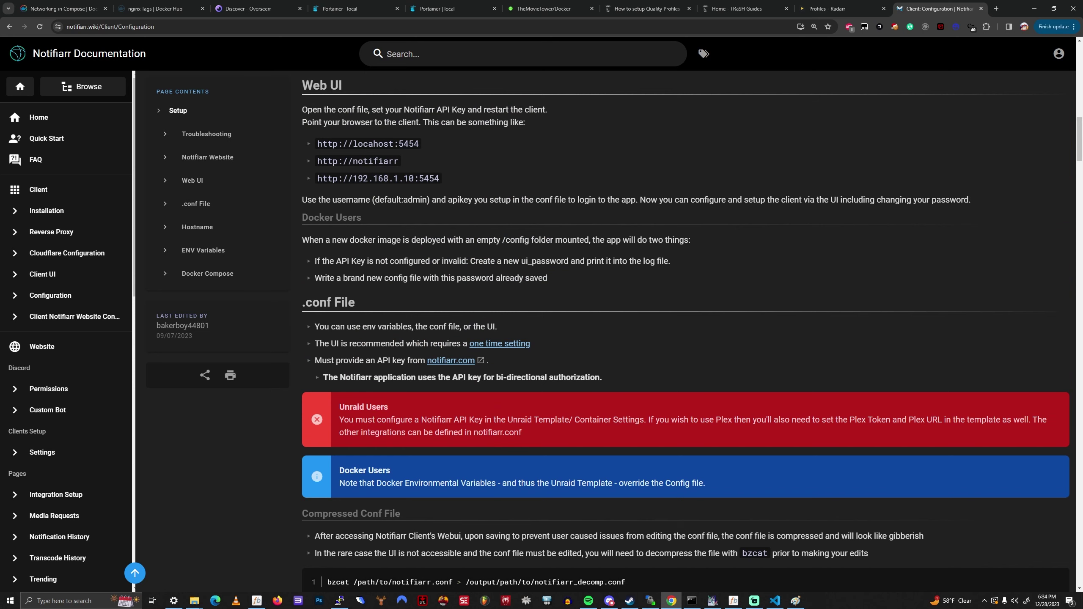
- Reread the Notifiarr documentation on the Web UI, Docker Users' initial password and .conf File requirements
scroll(685, 335, up, 5)
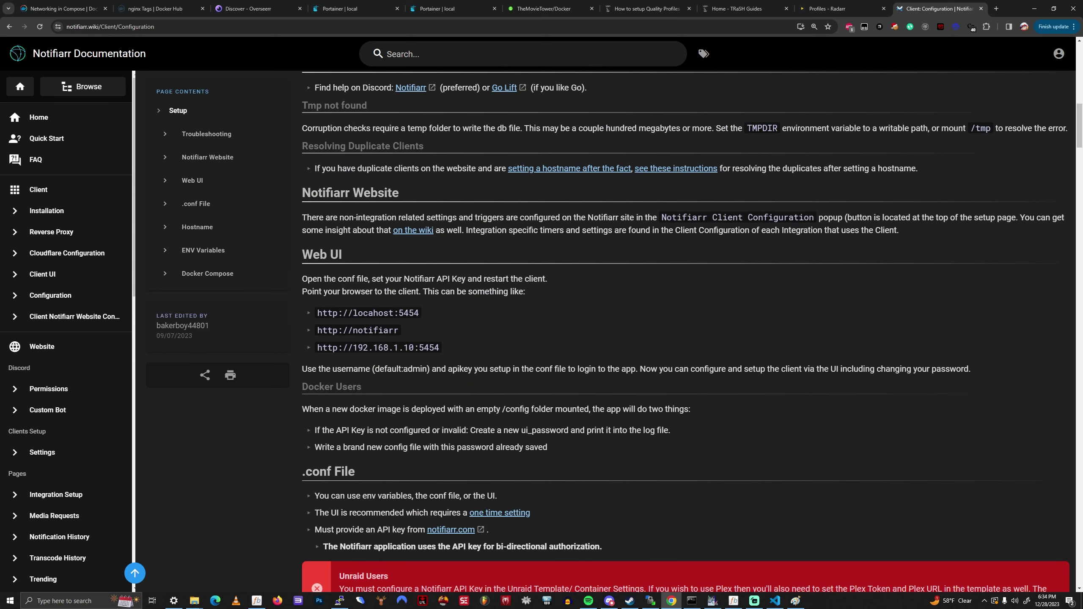
scroll(685, 335, up, 1)
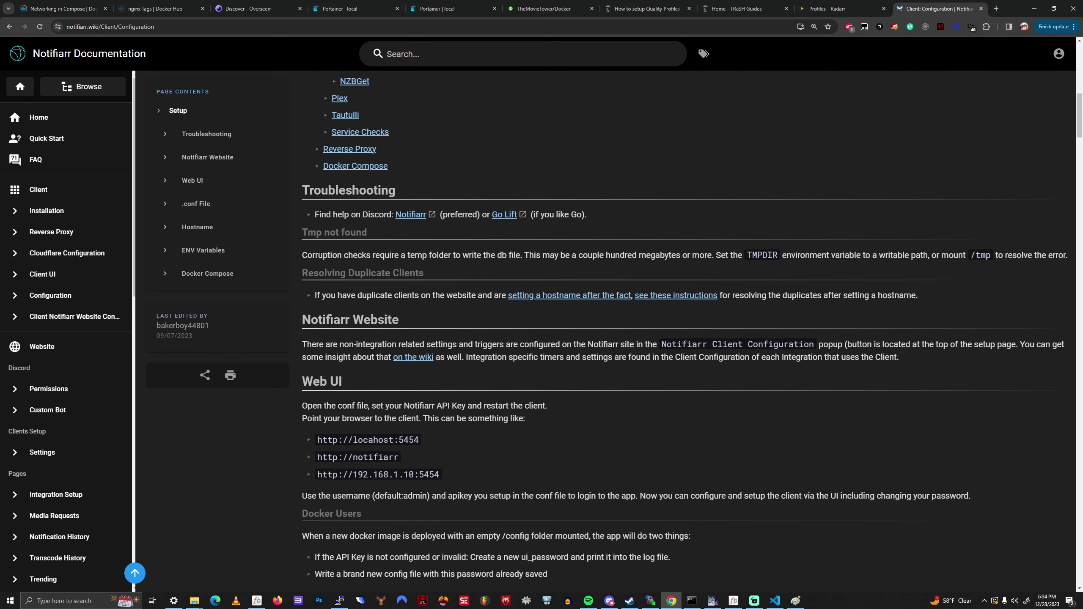
scroll(685, 332, down, 4)
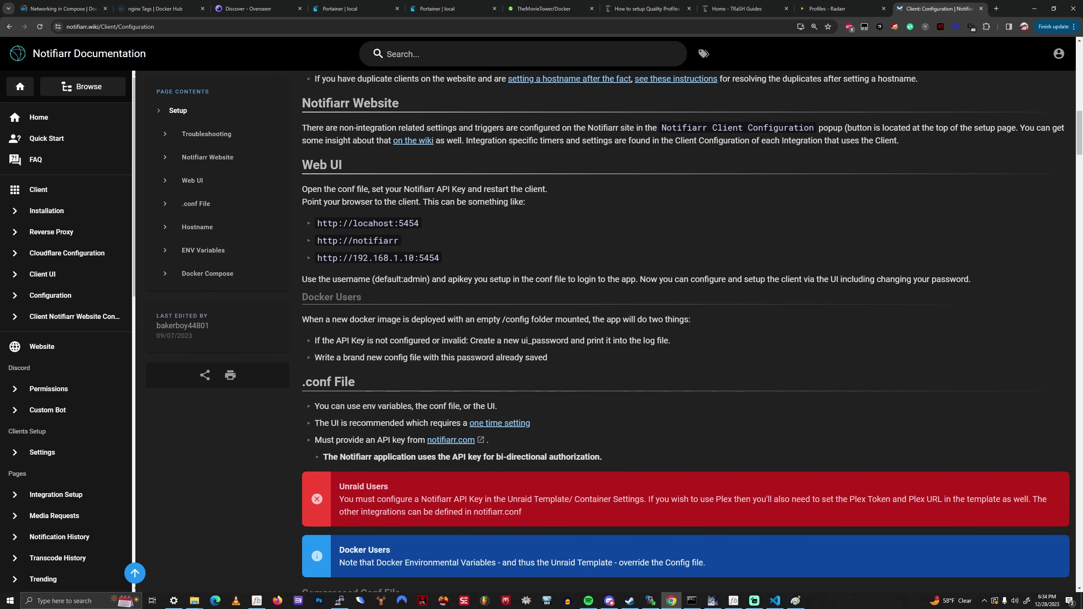
scroll(685, 332, down, 3)
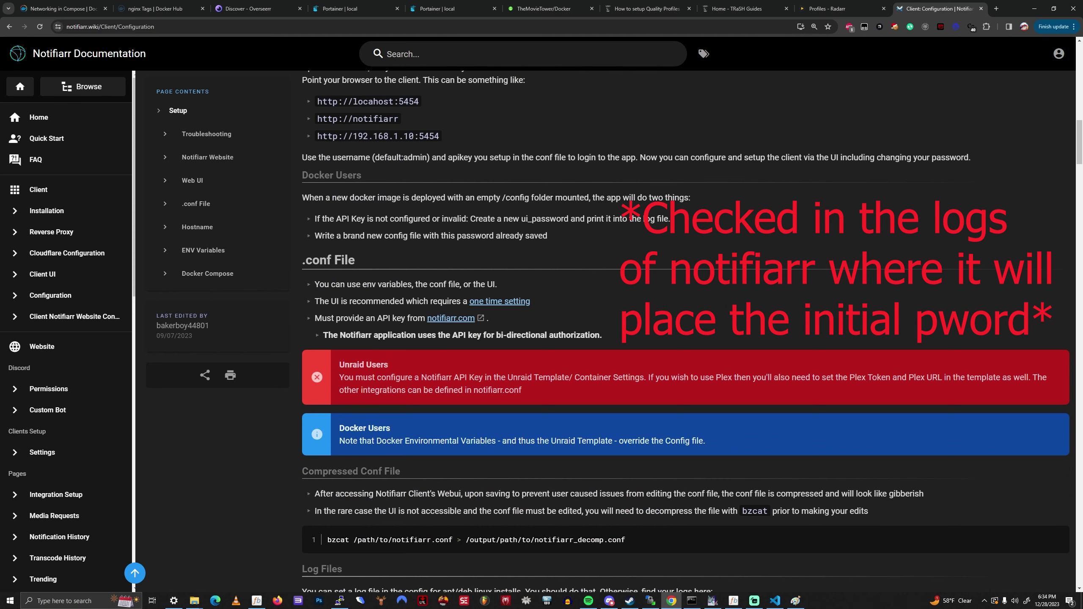
scroll(685, 332, down, 2)
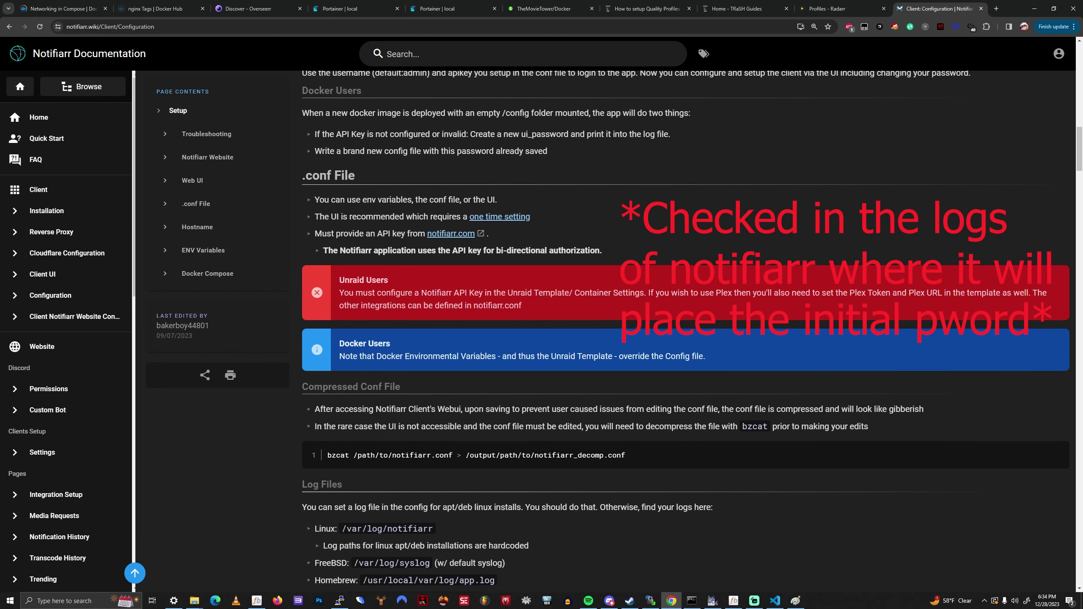
scroll(685, 332, down, 3)
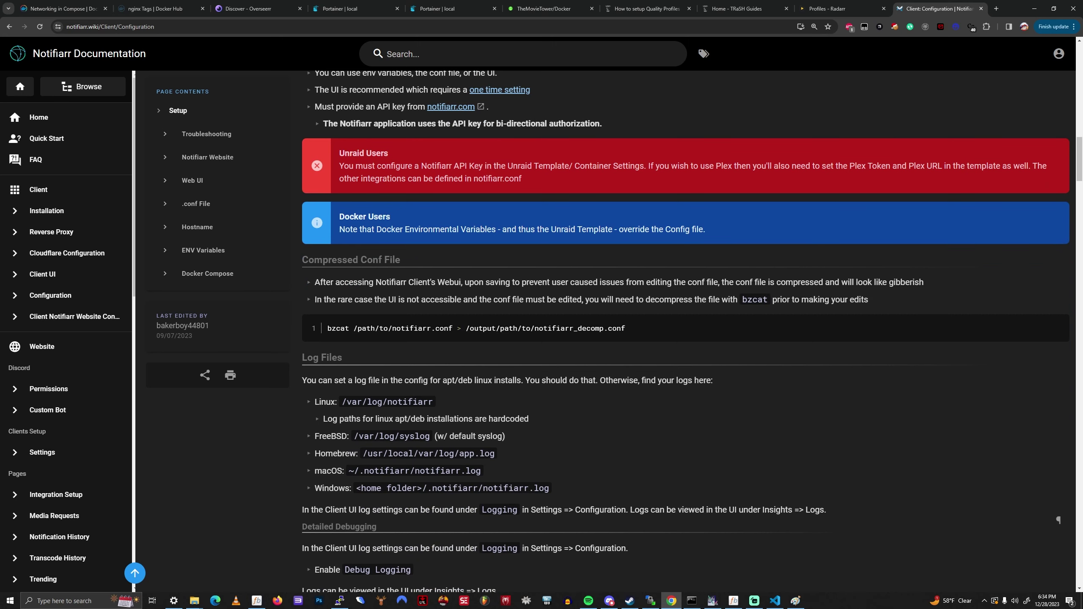
scroll(410, 431, up, 12)
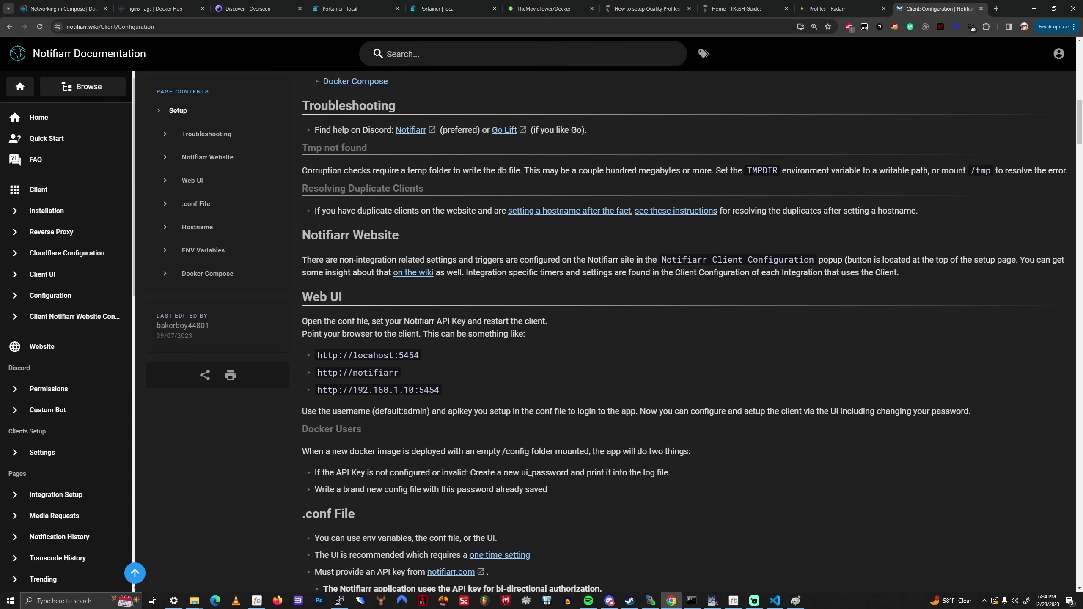
scroll(410, 431, up, 8)
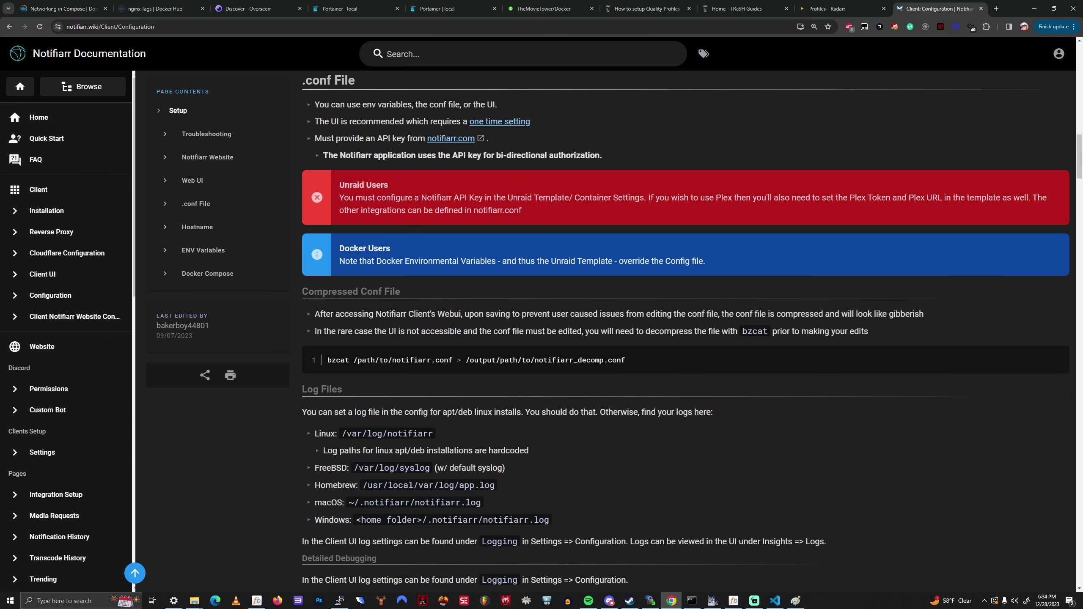
- Highlight the Unraid Users note about configuring the Notifiarr API key in the Unraid Template/Container Settings
drag(339, 185, 525, 198)
click(527, 199)
drag(421, 197, 635, 198)
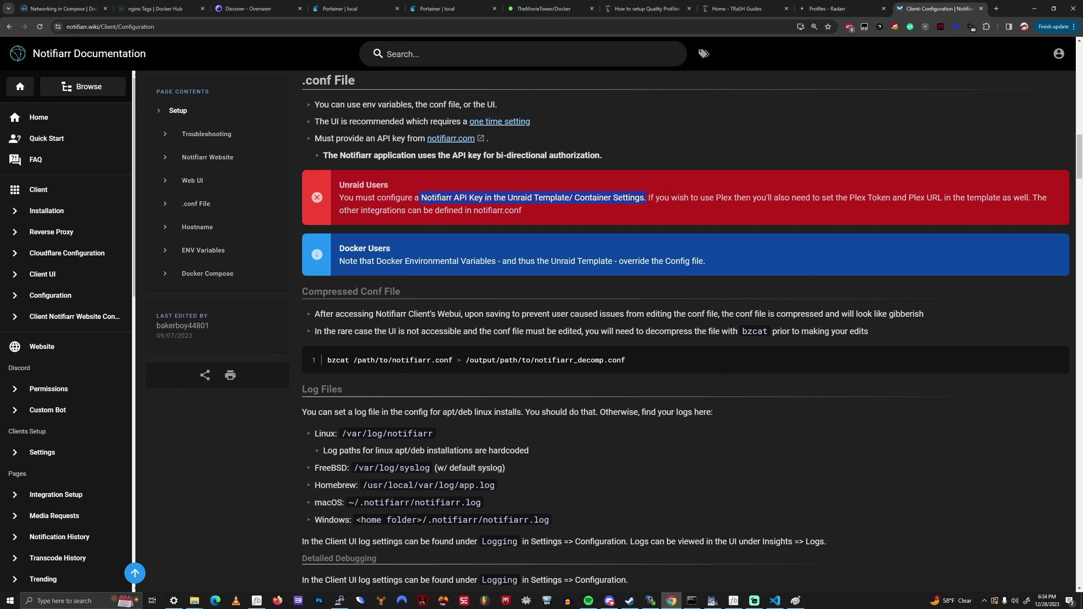
click(645, 199)
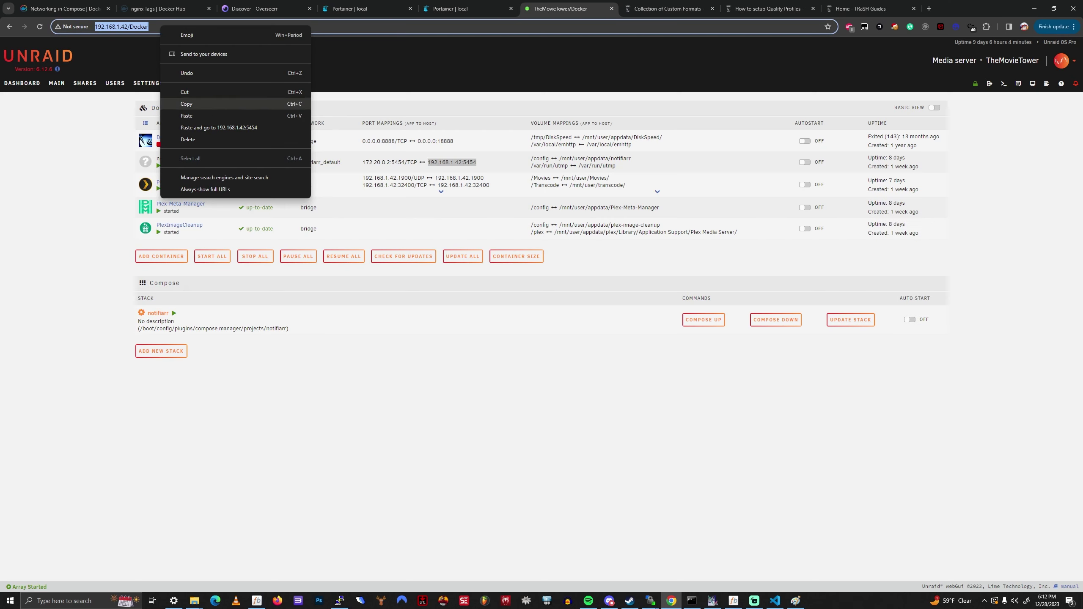
- Load the Notifiarr client at 192.168.1.42:5454 and open its Starr Apps settings
click(194, 107)
key(Return)
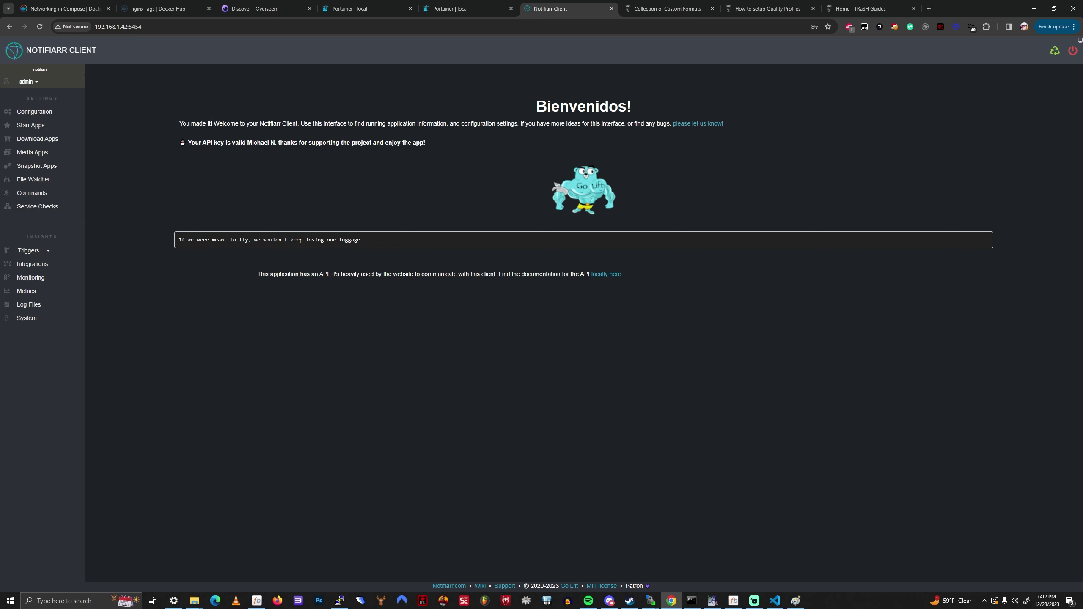
click(30, 124)
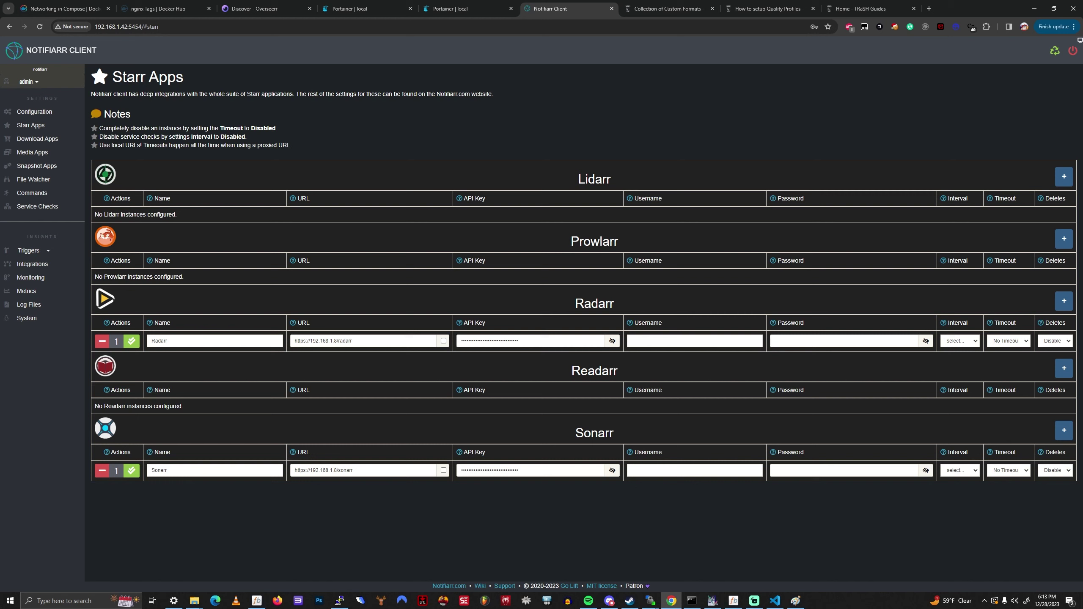
- Test the Radarr connection with its SSL option enabled and again with it disabled
click(443, 341)
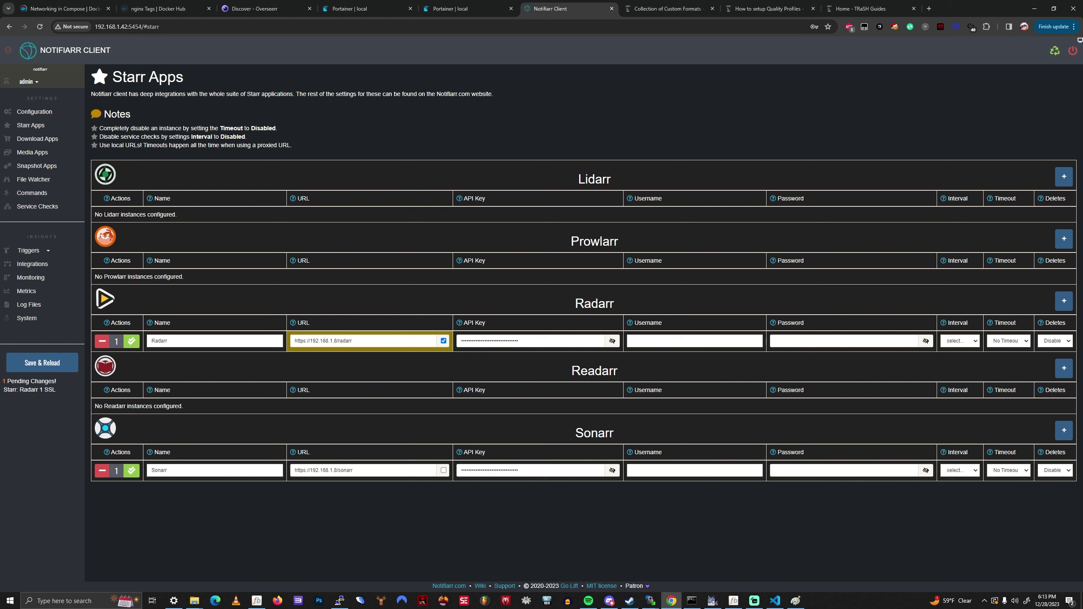
click(444, 340)
click(443, 341)
click(131, 341)
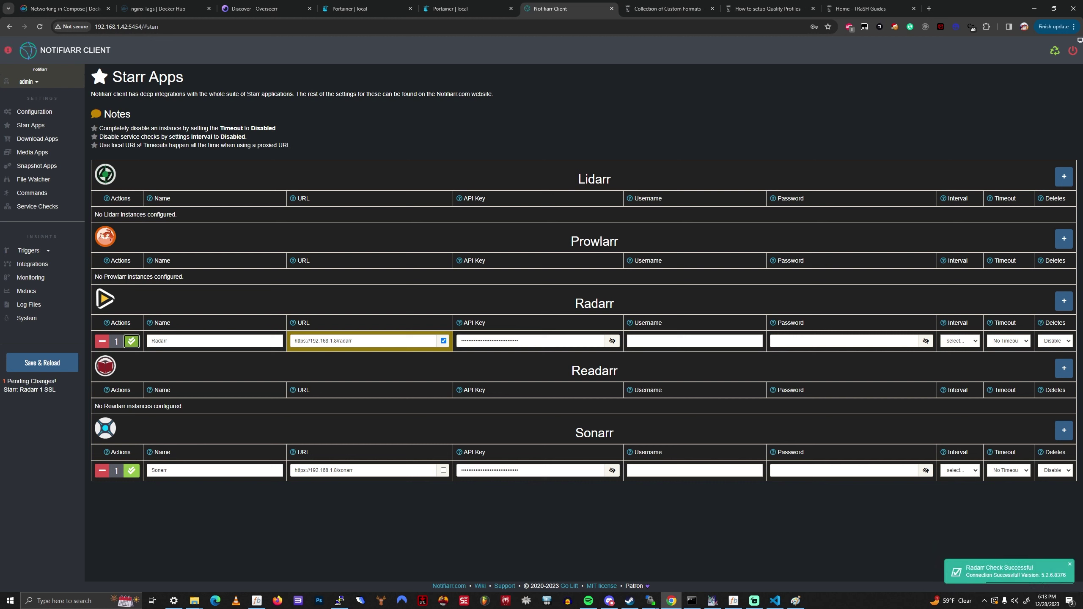
click(443, 341)
click(132, 341)
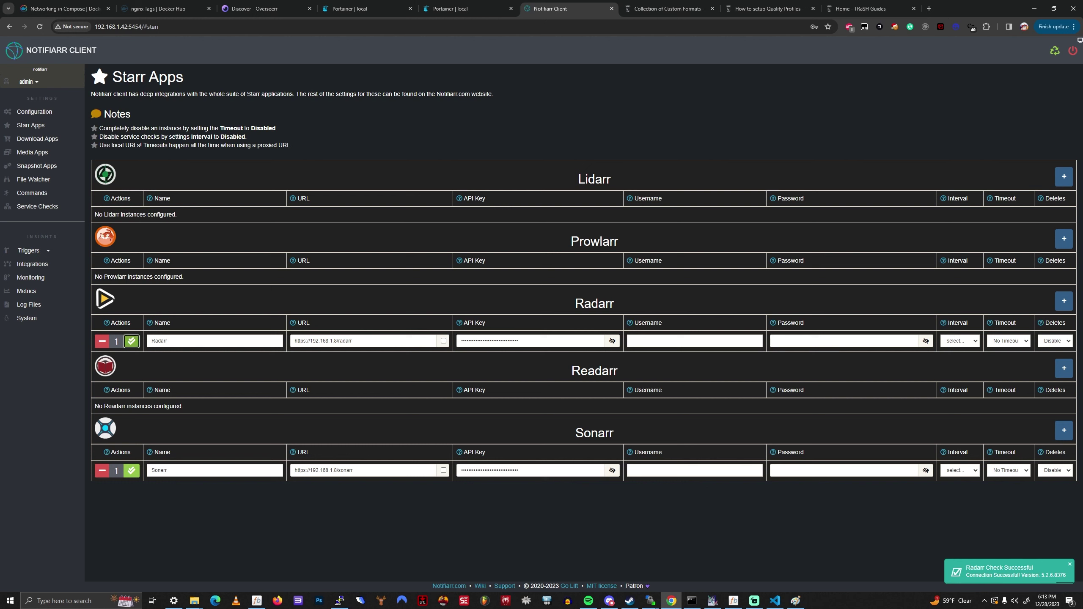
click(307, 341)
key(BackSpace)
click(131, 340)
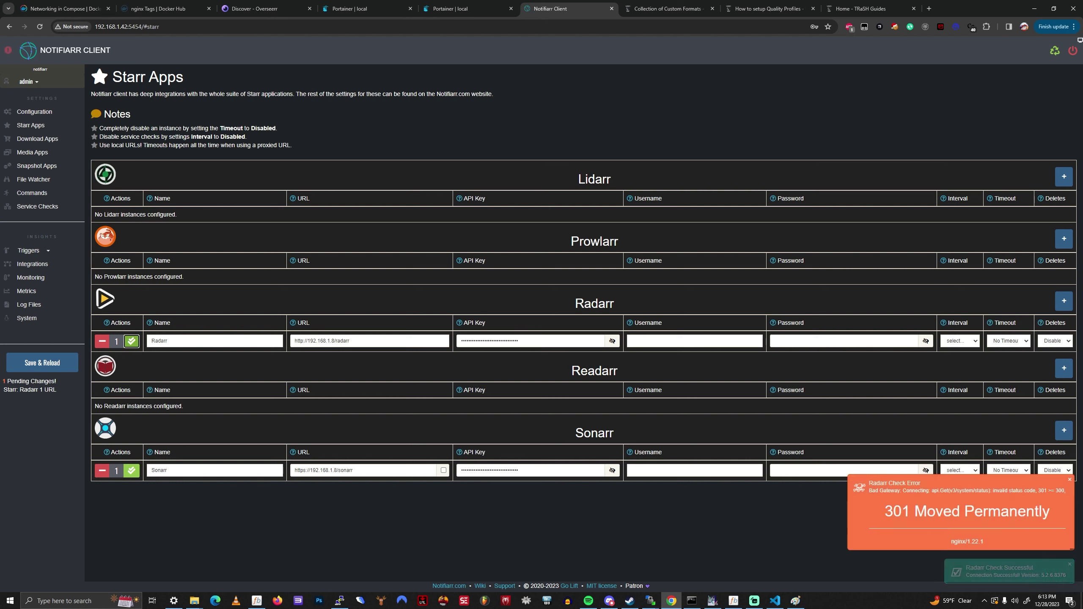
click(305, 340)
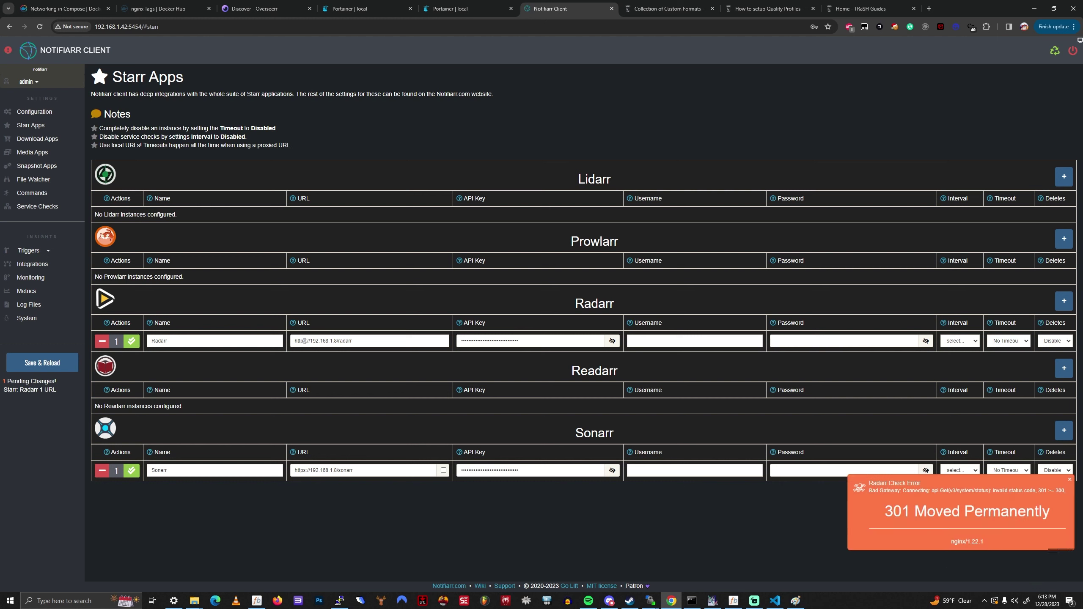
key(Return)
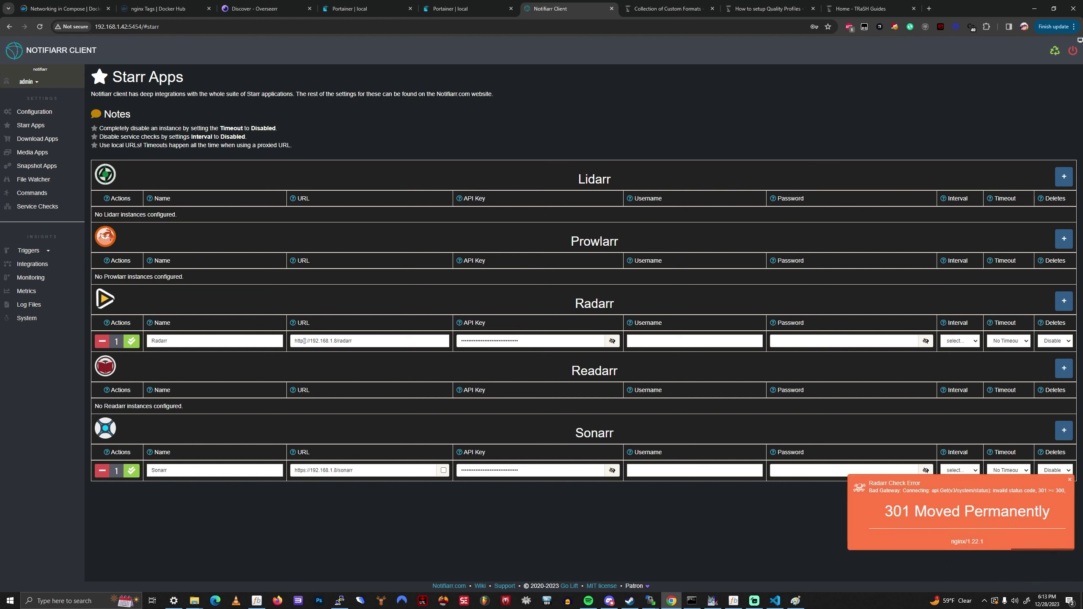
click(131, 340)
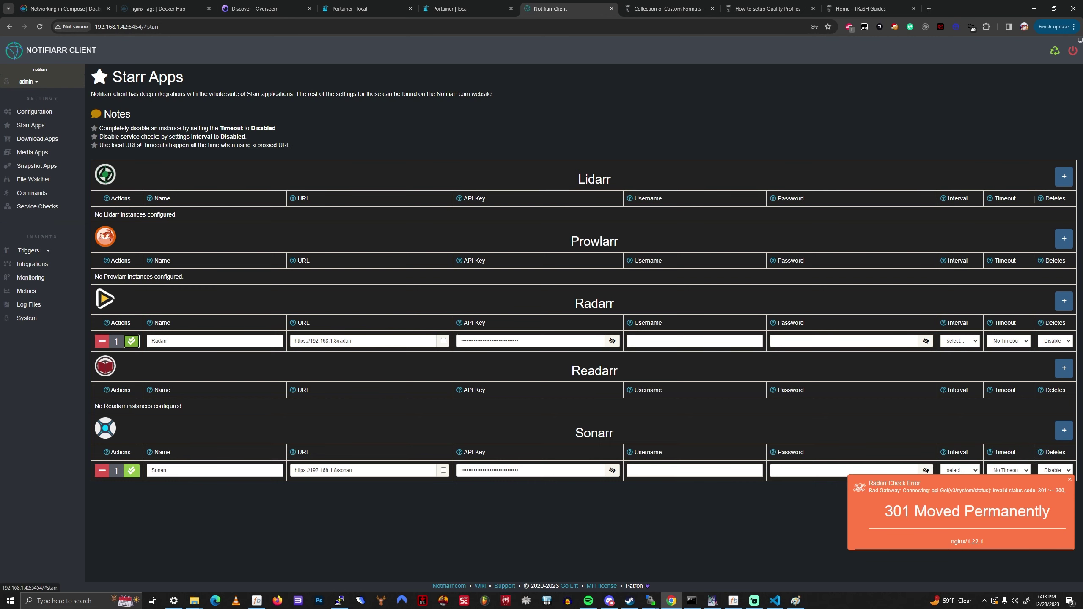
- Open the client's Configuration settings, saving the offered browser login, and review them down to the Logging section
click(35, 111)
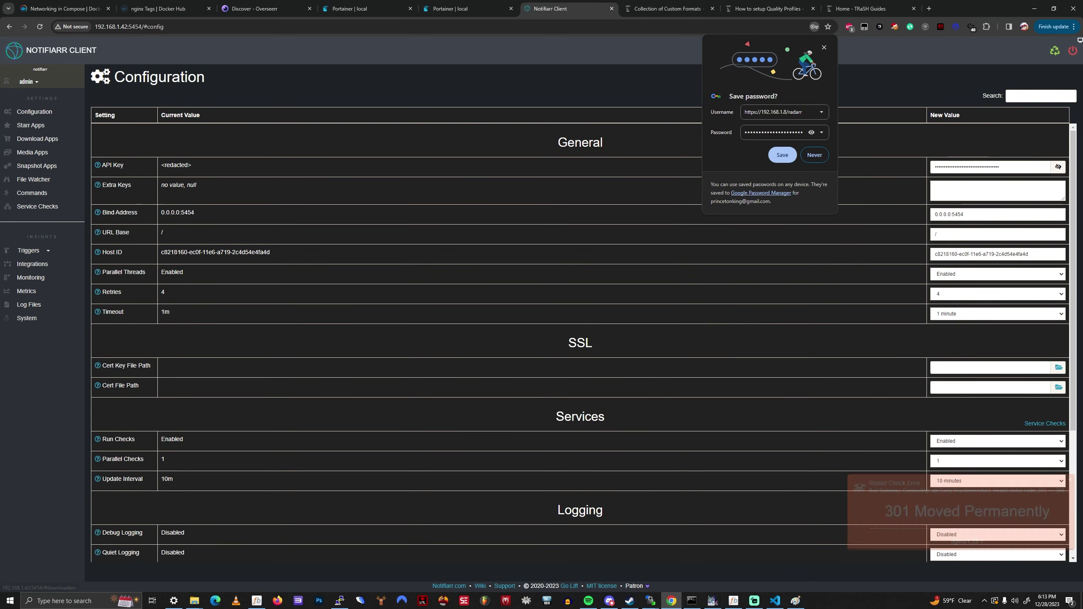
click(782, 155)
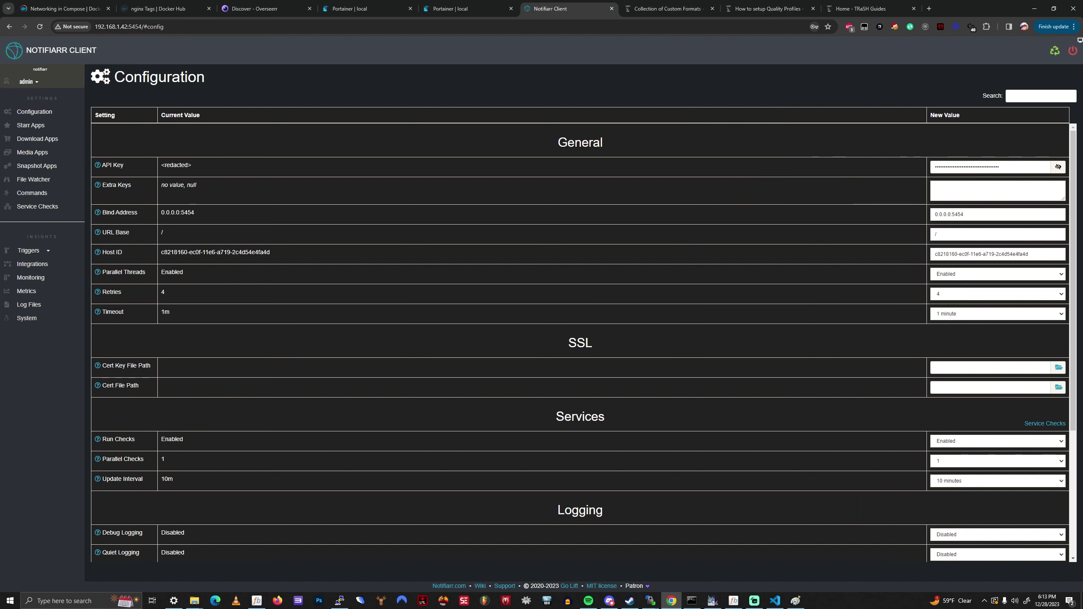
scroll(579, 342, down, 4)
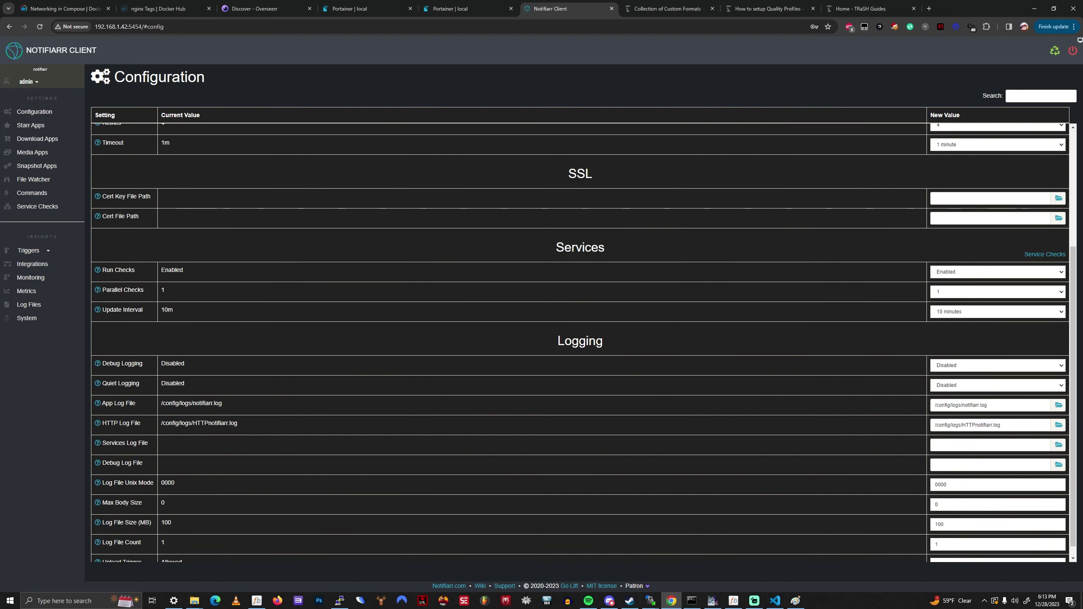
scroll(580, 341, down, 1)
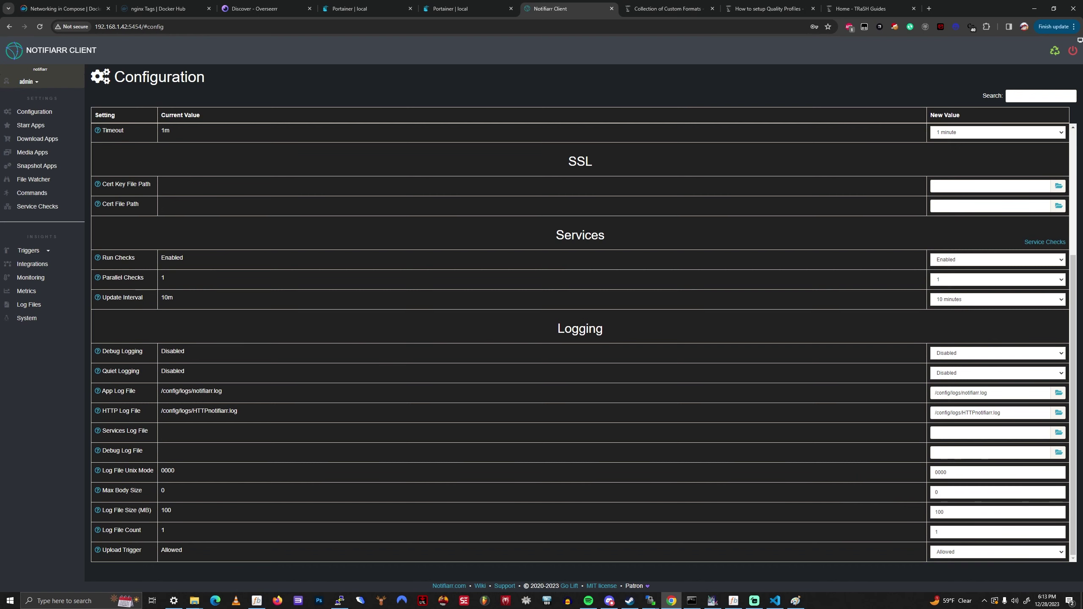
- Look over the supported downloaders in Download Apps and return to the Starr Apps settings
click(38, 139)
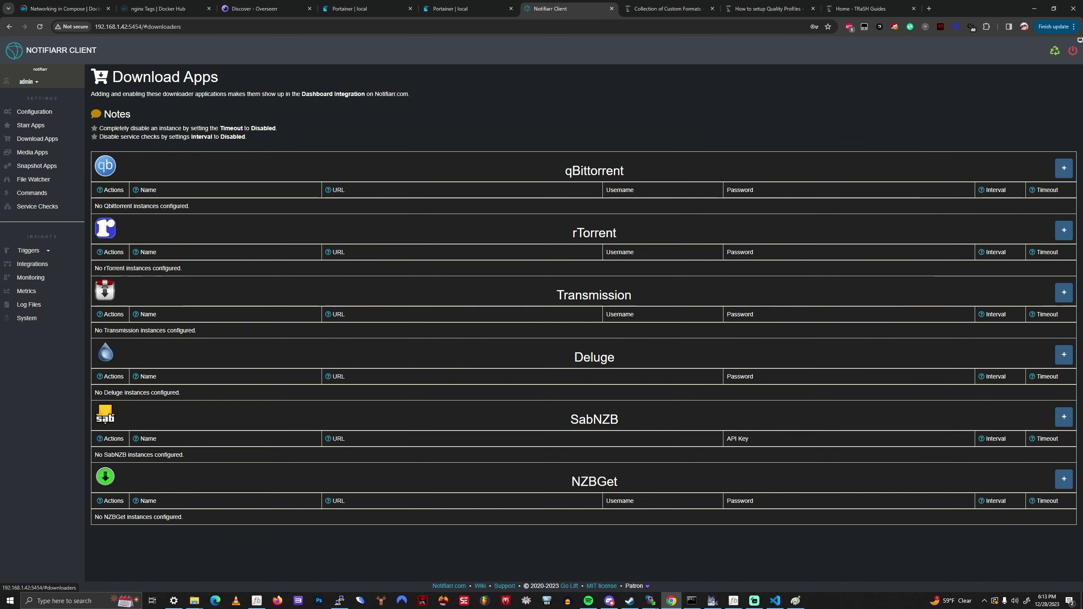
click(31, 125)
click(37, 139)
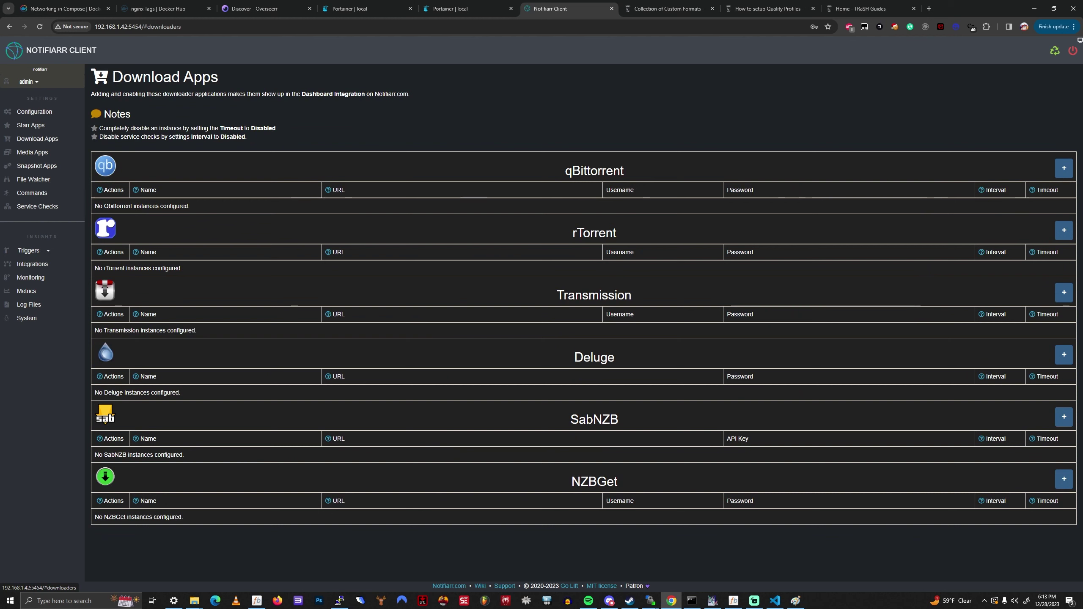
click(31, 125)
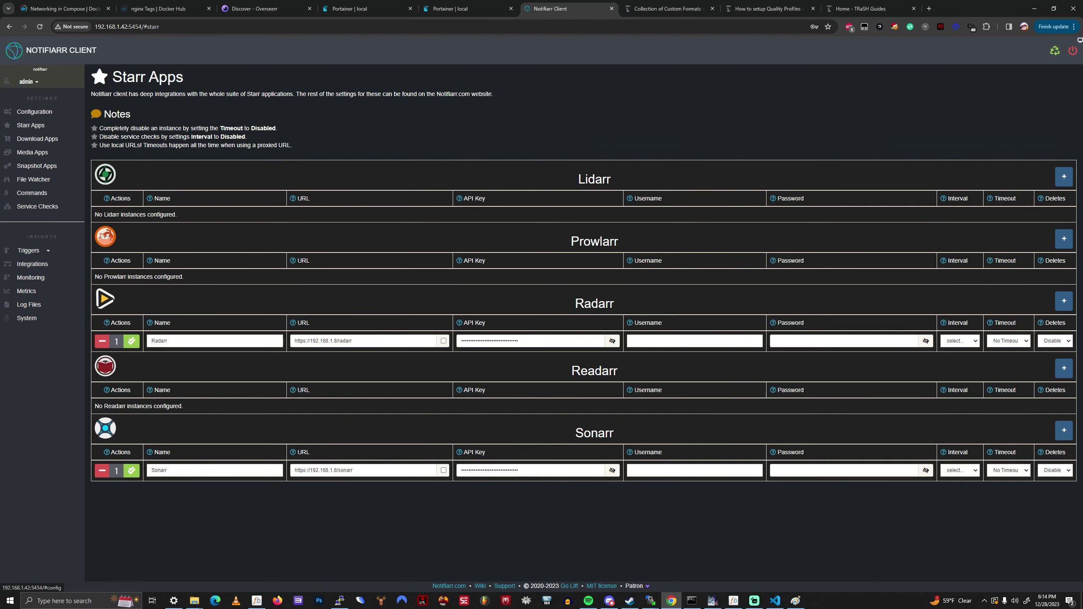
- Look over the Notifiarr client's Configuration and Trust Profile login settings and return to the Starr Apps settings
click(34, 111)
click(29, 81)
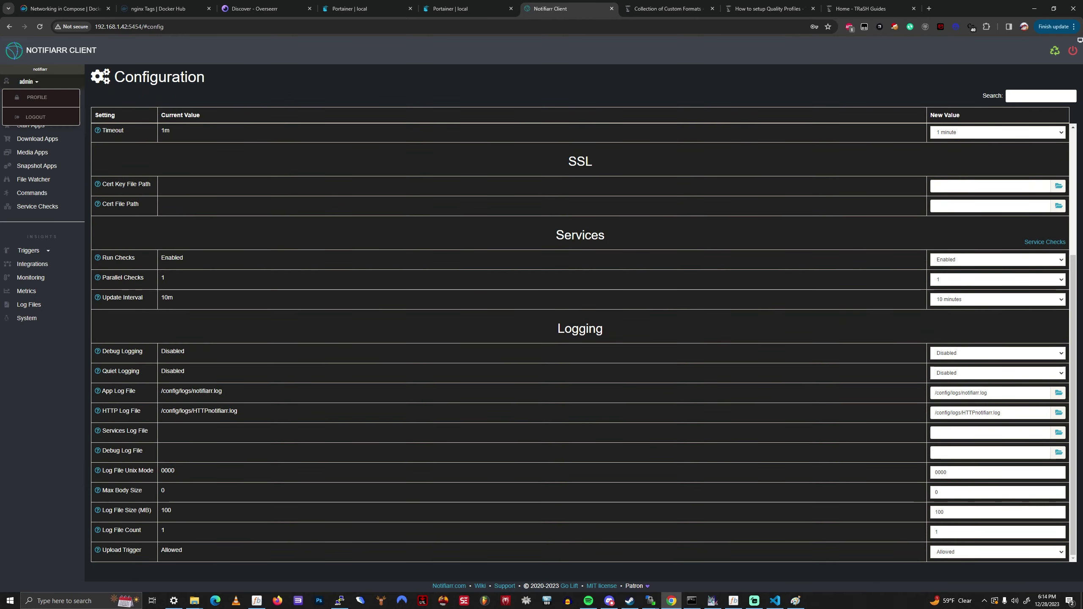
click(25, 100)
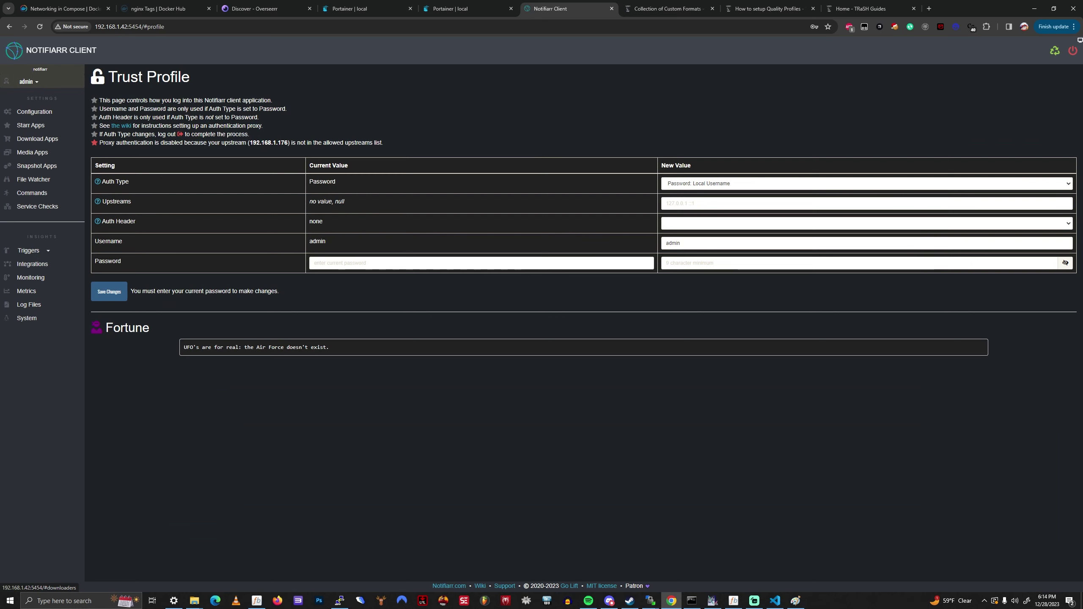
click(31, 125)
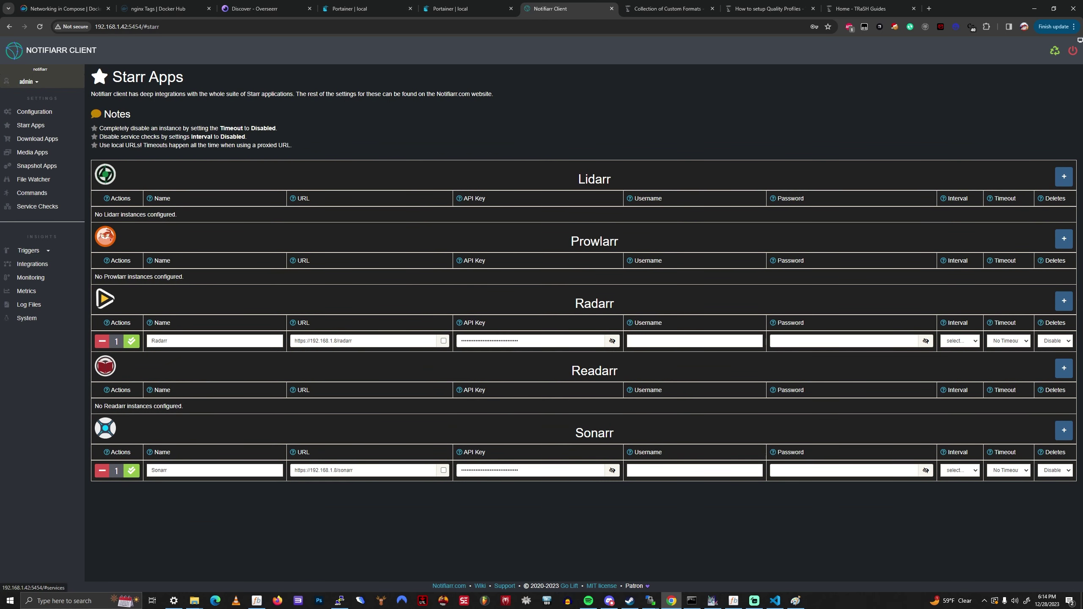
- Look through the available triggers, the Radarr and Sonarr integration details and the client's log files
click(28, 251)
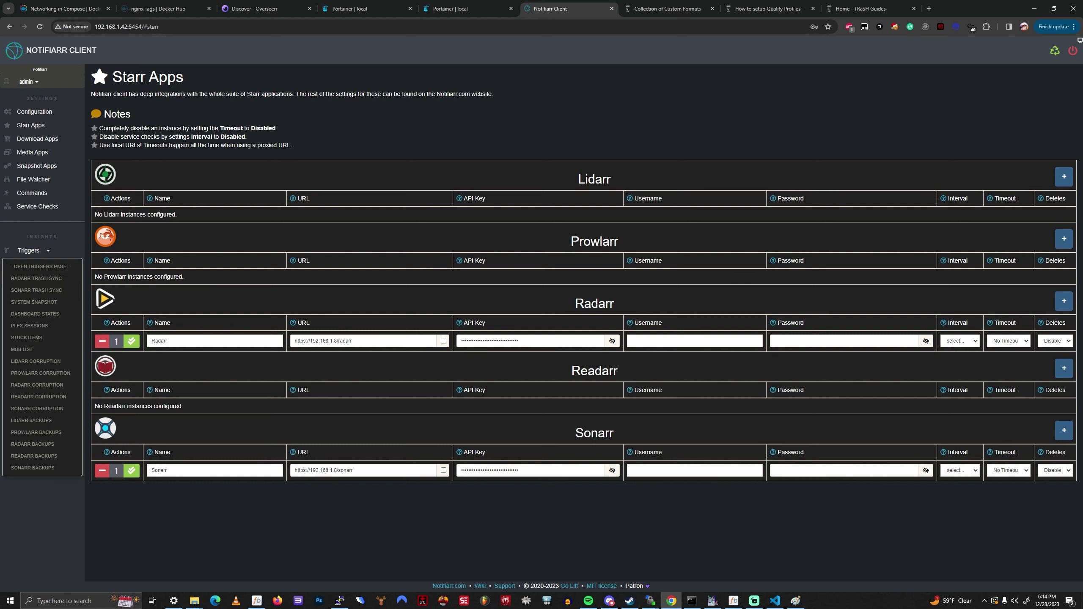
click(32, 263)
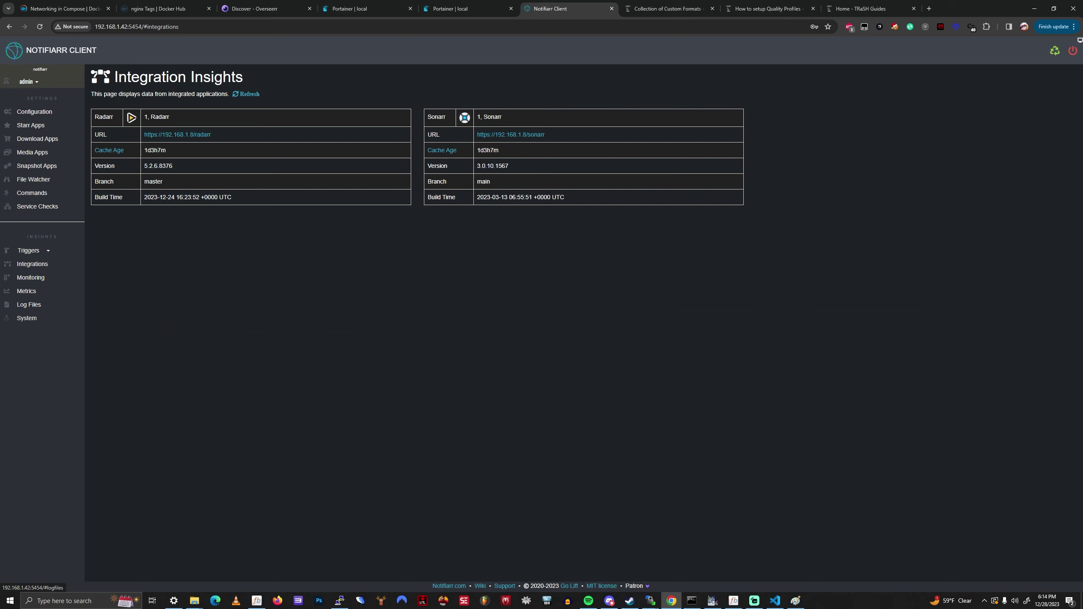
click(29, 304)
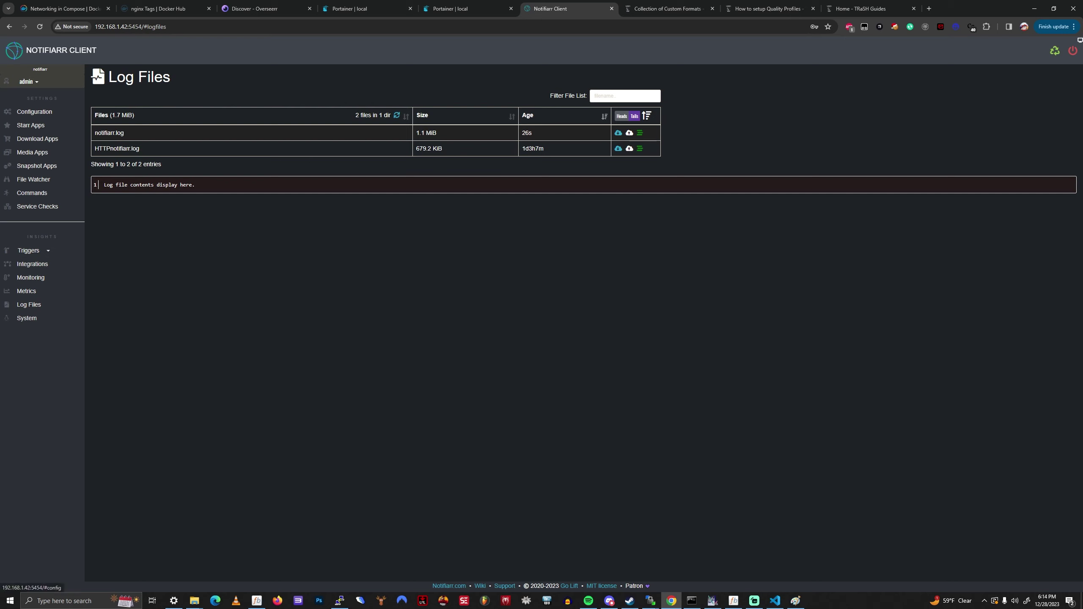
- Examine the App Log File and HTTP Log File paths under /config/logs in the Configuration settings
click(35, 111)
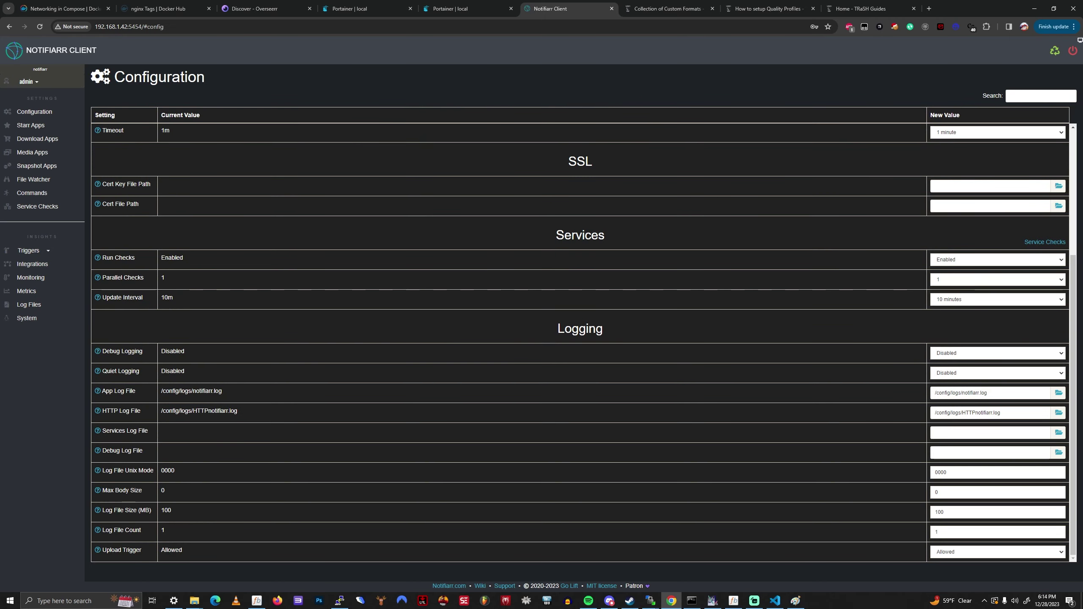
triple_click(199, 411)
drag(193, 391, 161, 391)
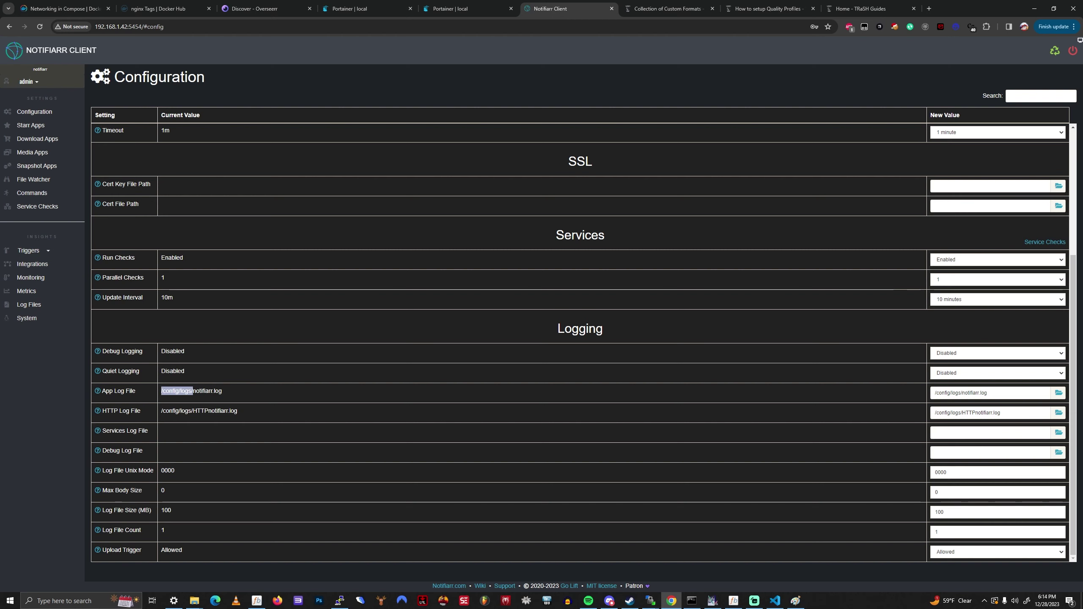
click(161, 390)
drag(181, 410, 161, 410)
click(161, 411)
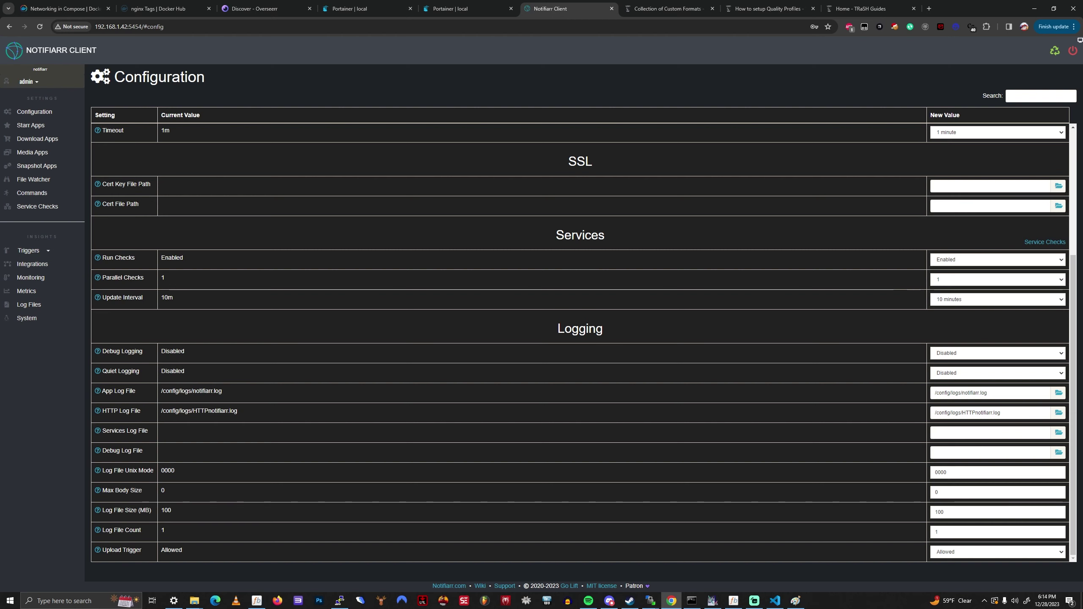
- Go to the Unraid server at 192.168.1.42, open its Docker containers page and check a container's available actions
key(ctrl+l)
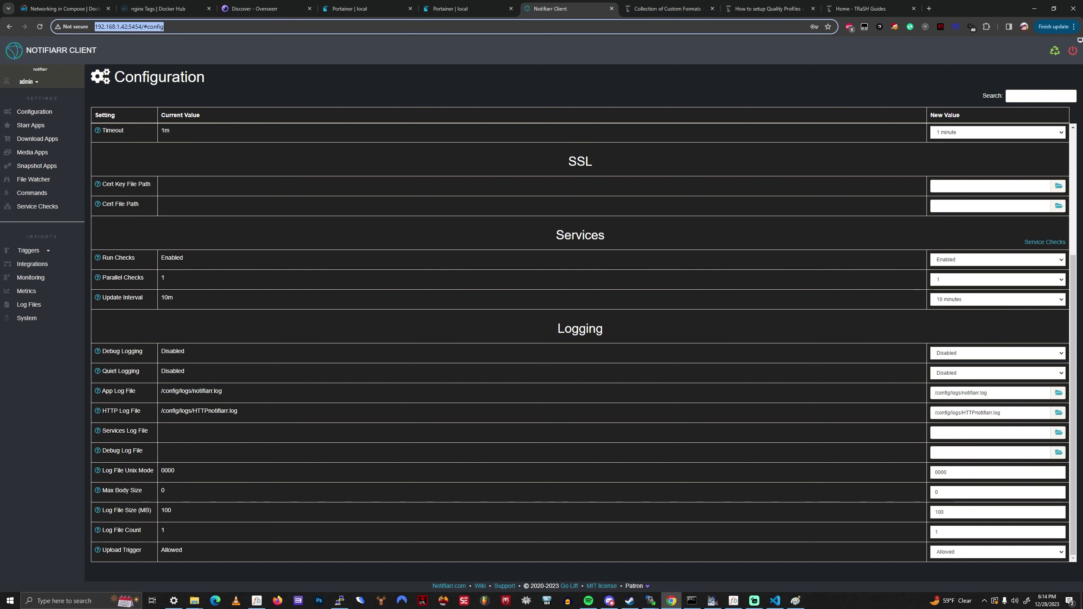
key(End)
key(ctrl+shift+Left)
key(ctrl+shift+Left)
key(ctrl+shift+Left)
key(BackSpace)
key(BackSpace)
key(Return)
click(219, 84)
click(146, 184)
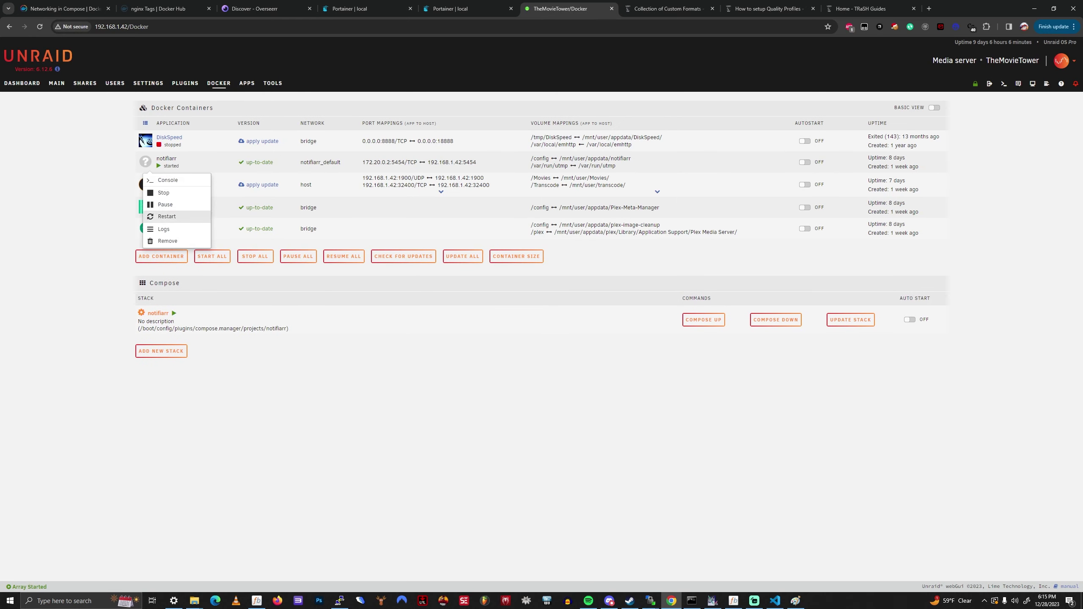
key(Escape)
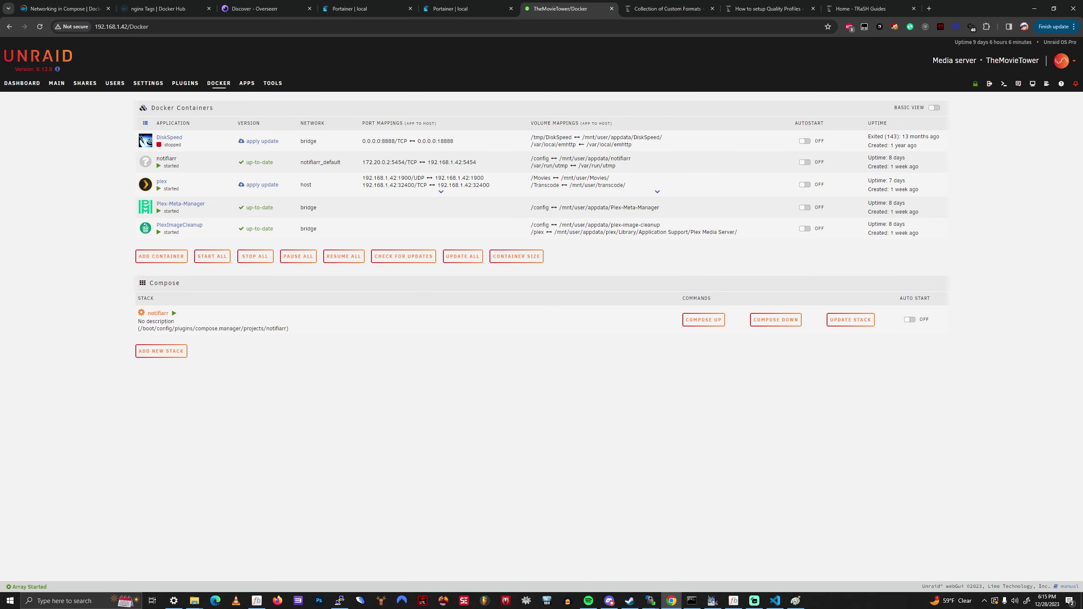
- Examine the /mnt/user/appdata/notifiarr:/config volume mapping in the notifiarr stack's compose file and go back to the Notifiarr client
click(141, 313)
click(146, 285)
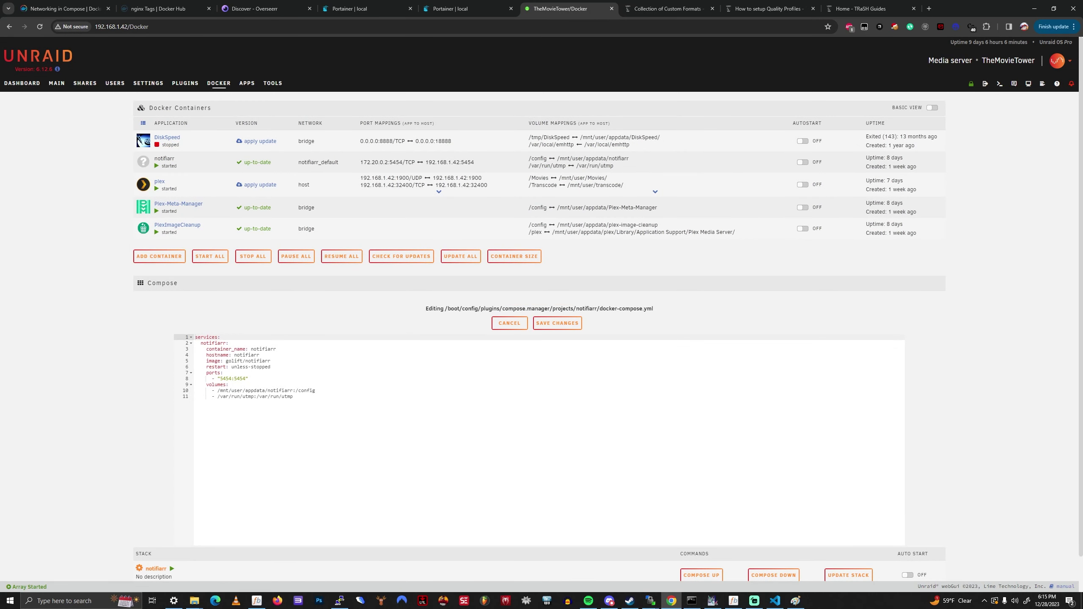
click(308, 391)
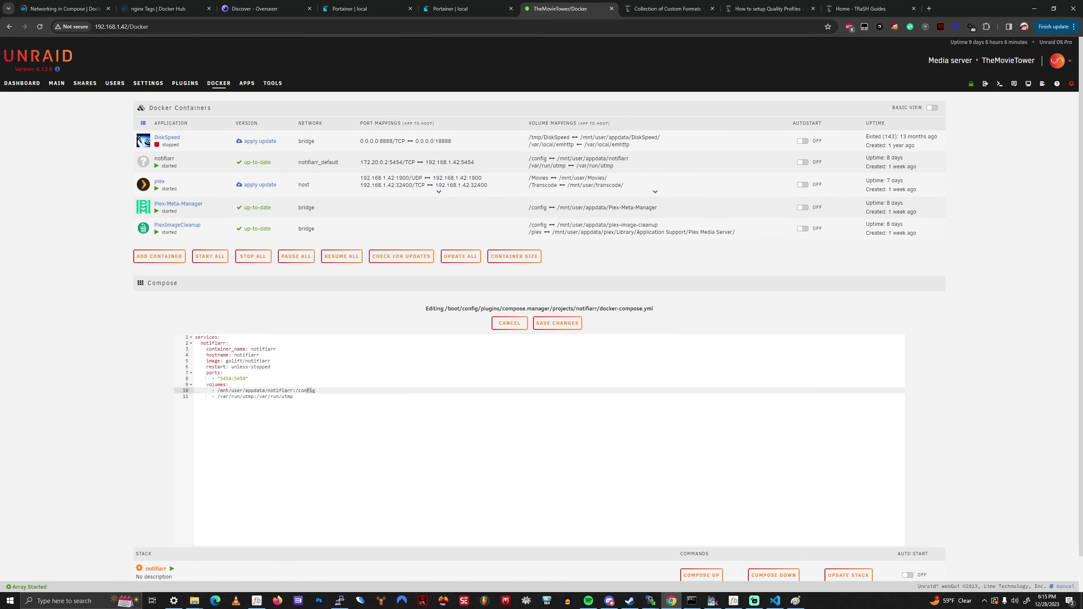
click(243, 391)
click(9, 27)
click(9, 26)
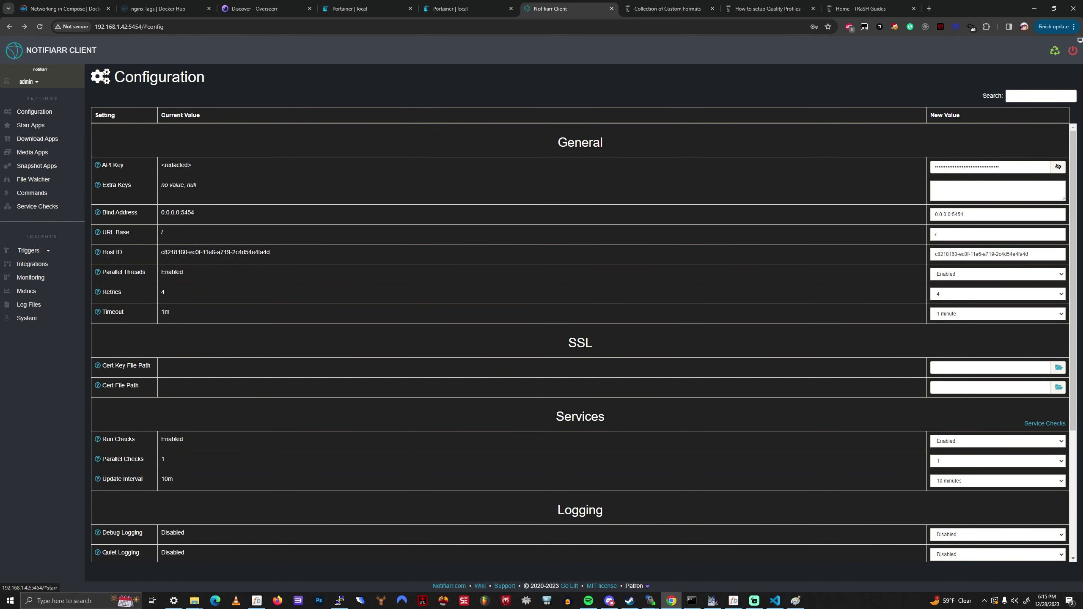
- Review the client's System information down to the Environment section and check the API Key help in Configuration
click(30, 125)
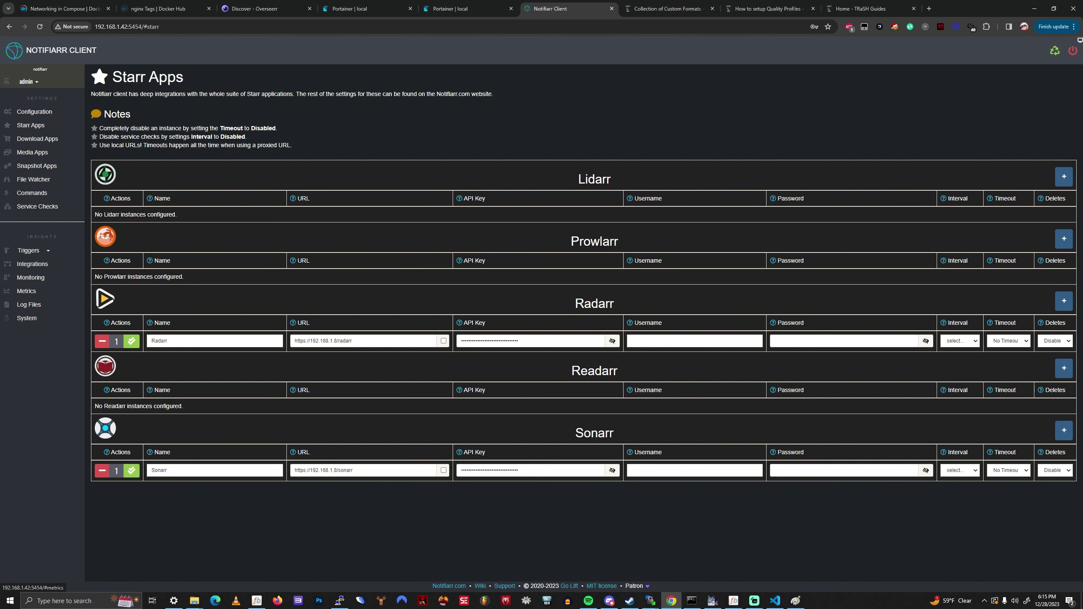
click(27, 317)
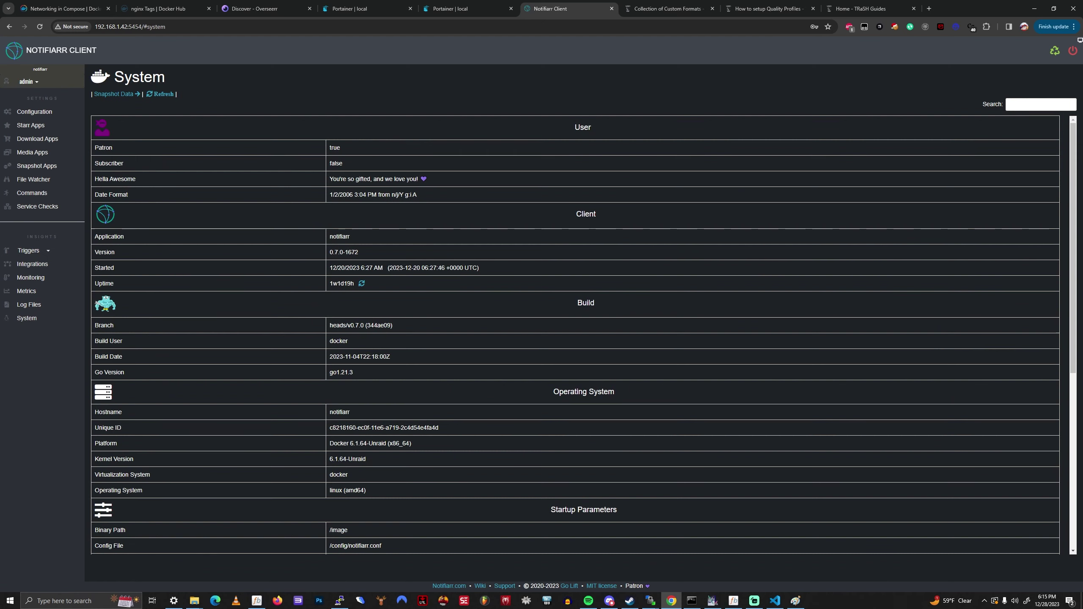
scroll(575, 335, down, 1)
scroll(576, 335, down, 6)
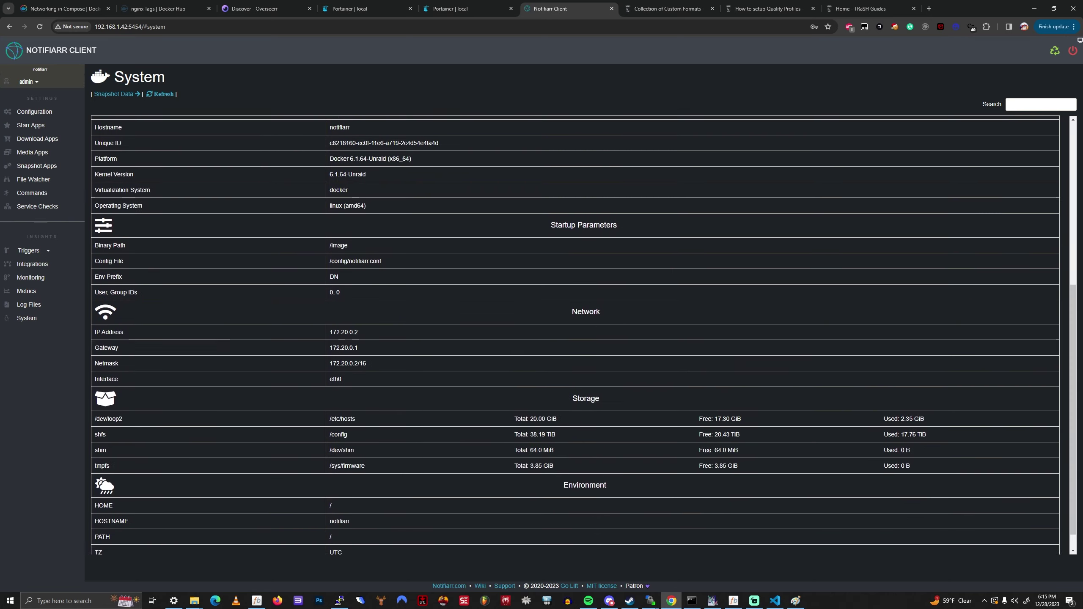
scroll(575, 335, up, 7)
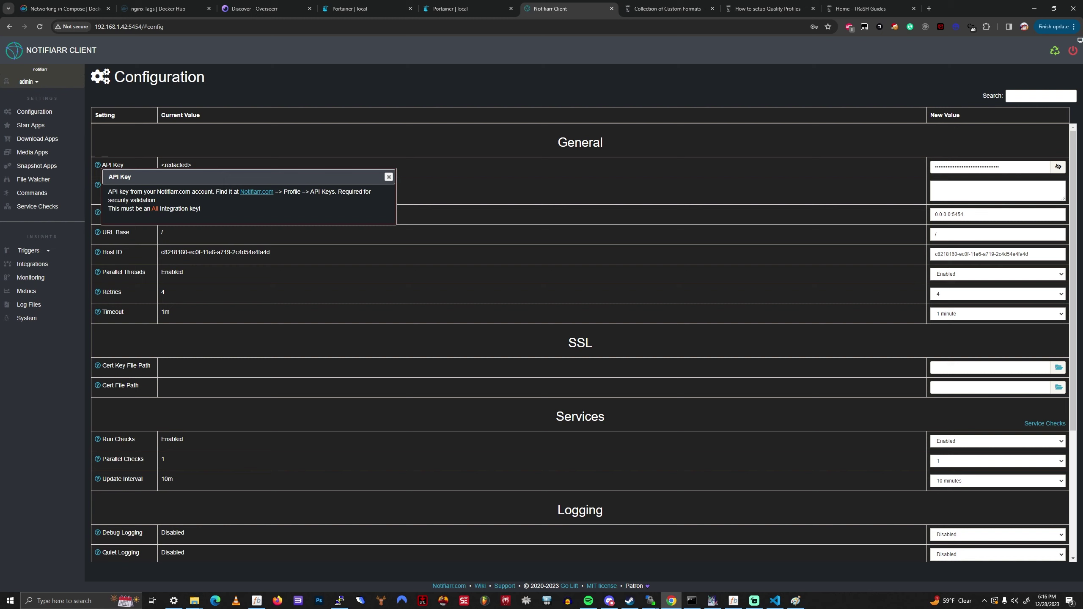
key(Escape)
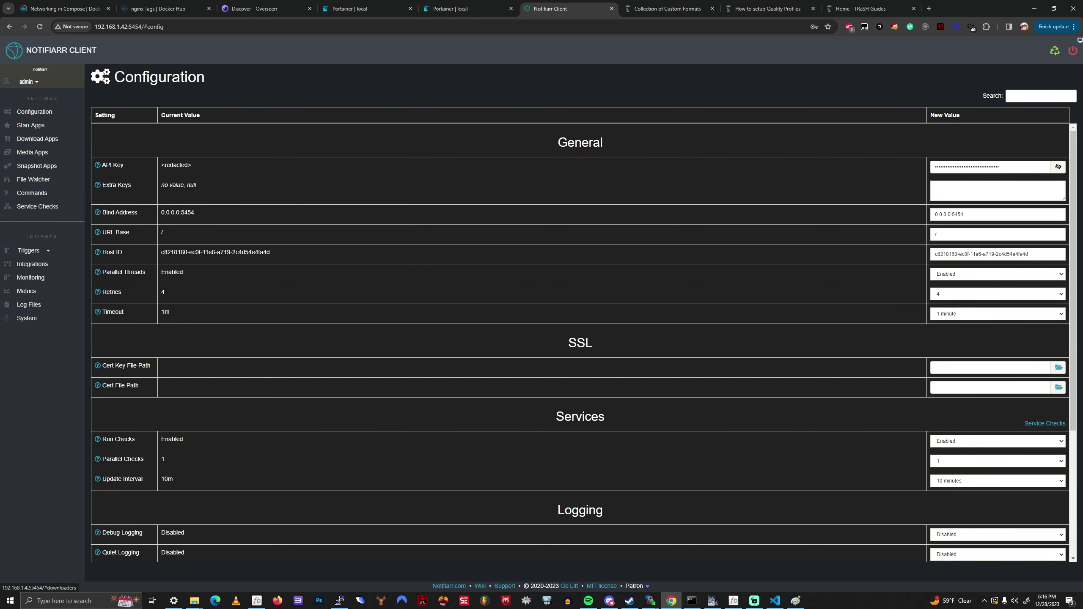
- Revisit Starr Apps, leave the client, and open the TRaSH Guides Sync integration settings on notifiarr.com
click(31, 124)
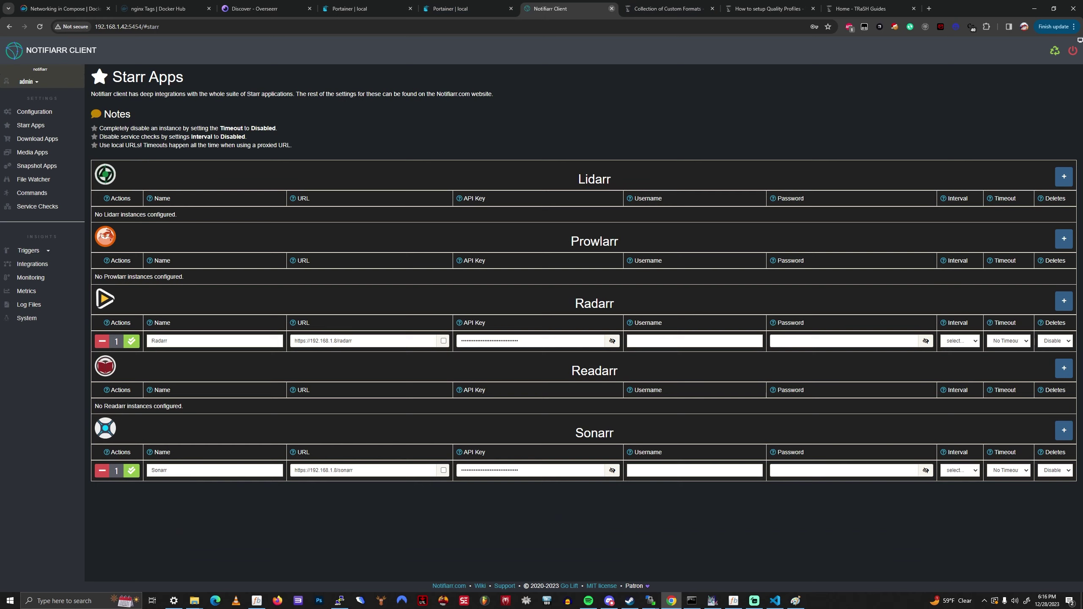
click(611, 8)
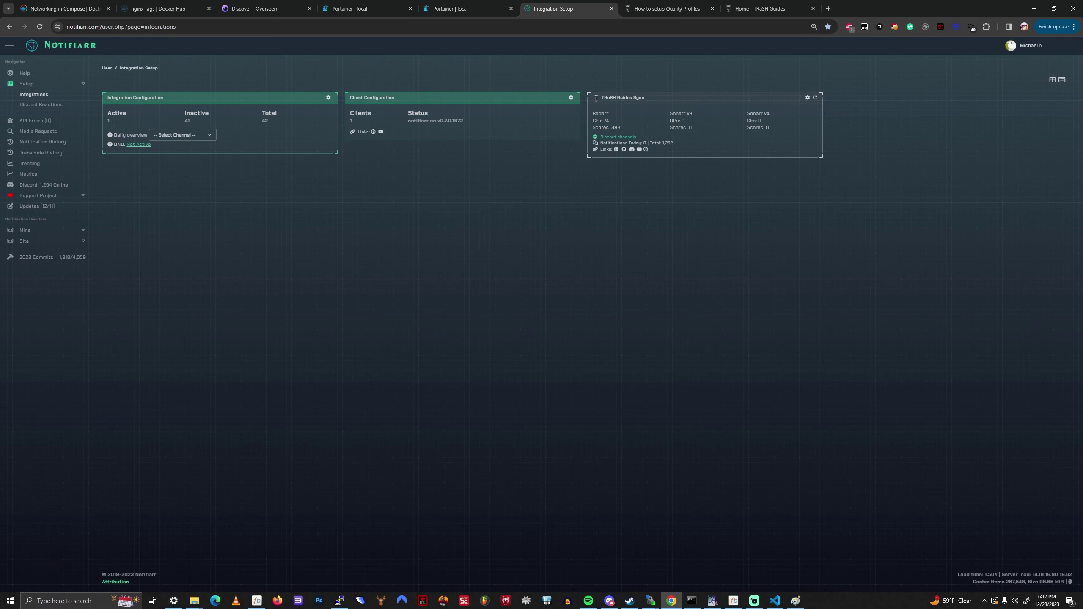
click(807, 98)
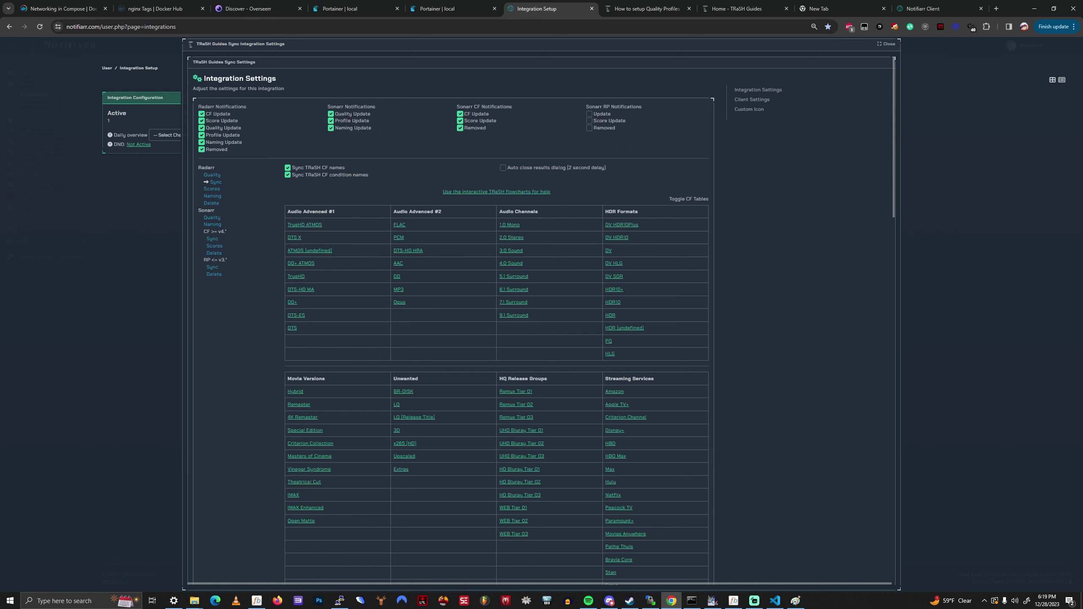
- Examine Sonarr's v3 release profile sync options, including the Low Quality Groups details and the Optionals instance options
click(218, 267)
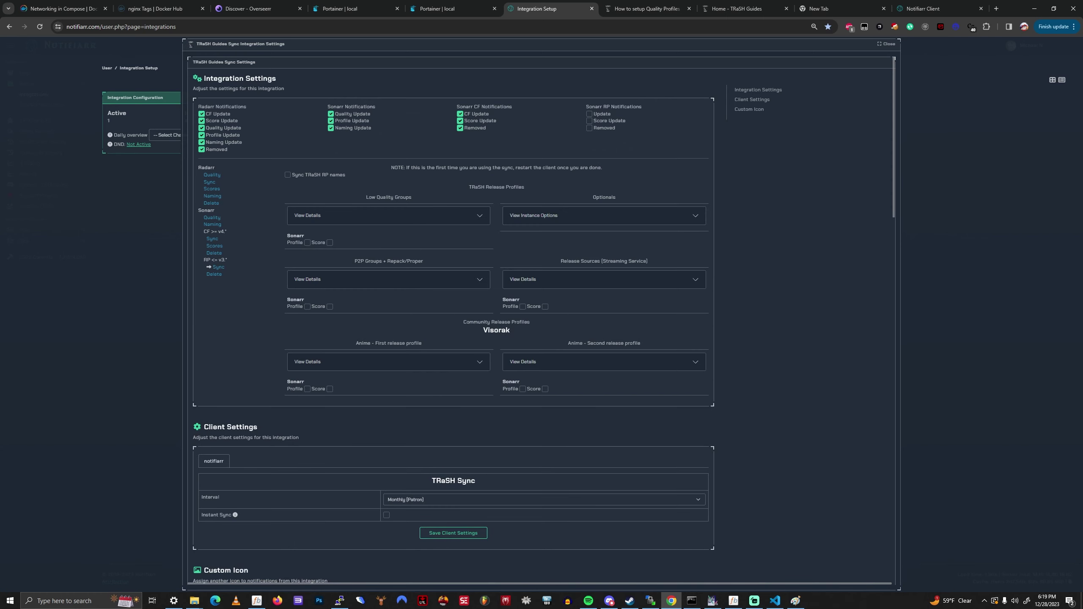
click(212, 175)
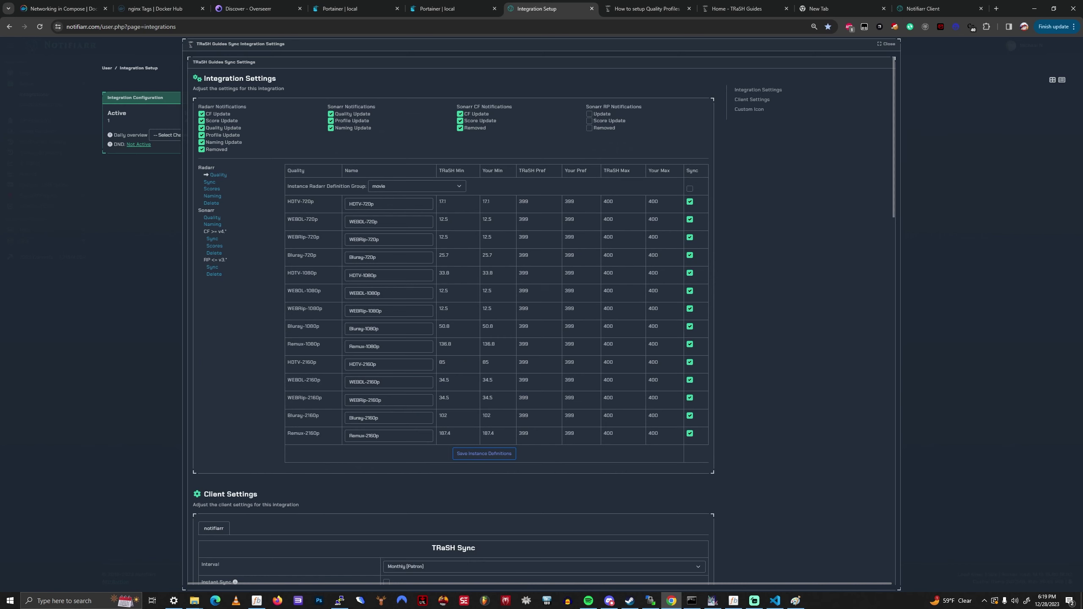
click(212, 267)
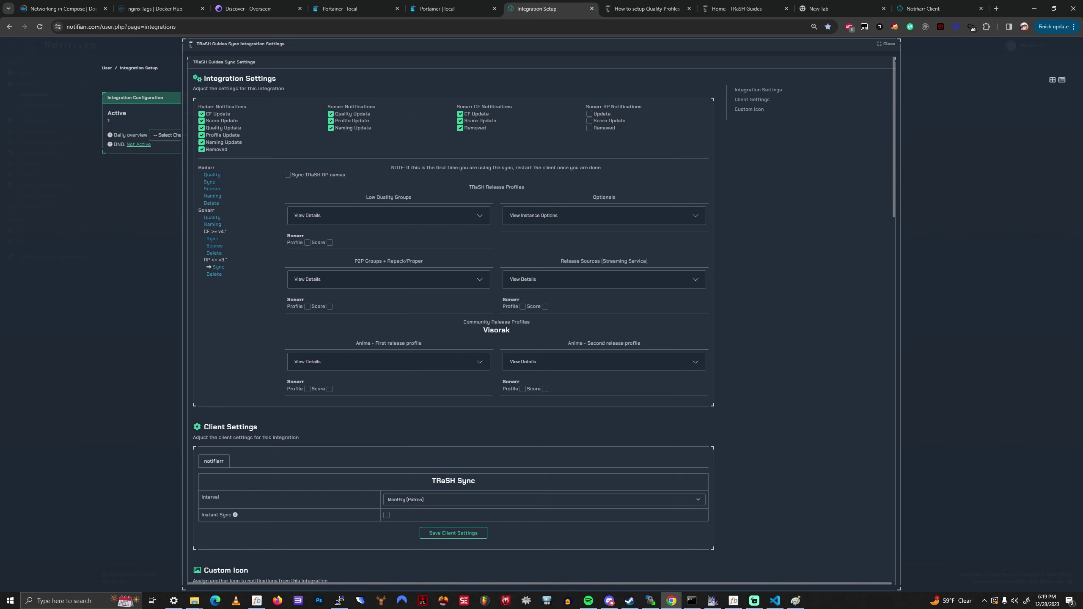
click(383, 215)
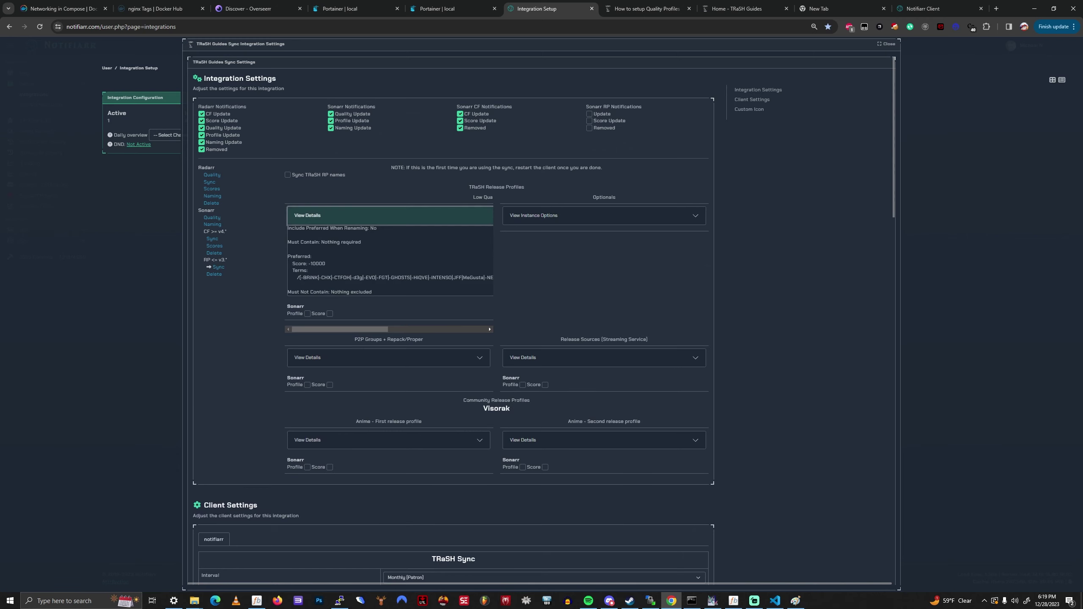
click(603, 215)
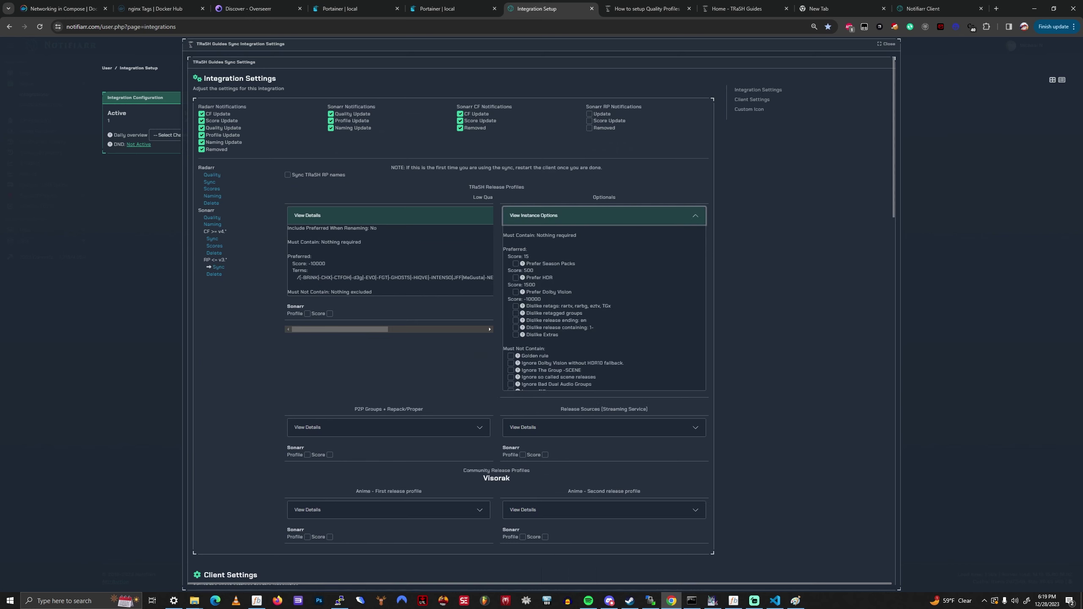
click(383, 215)
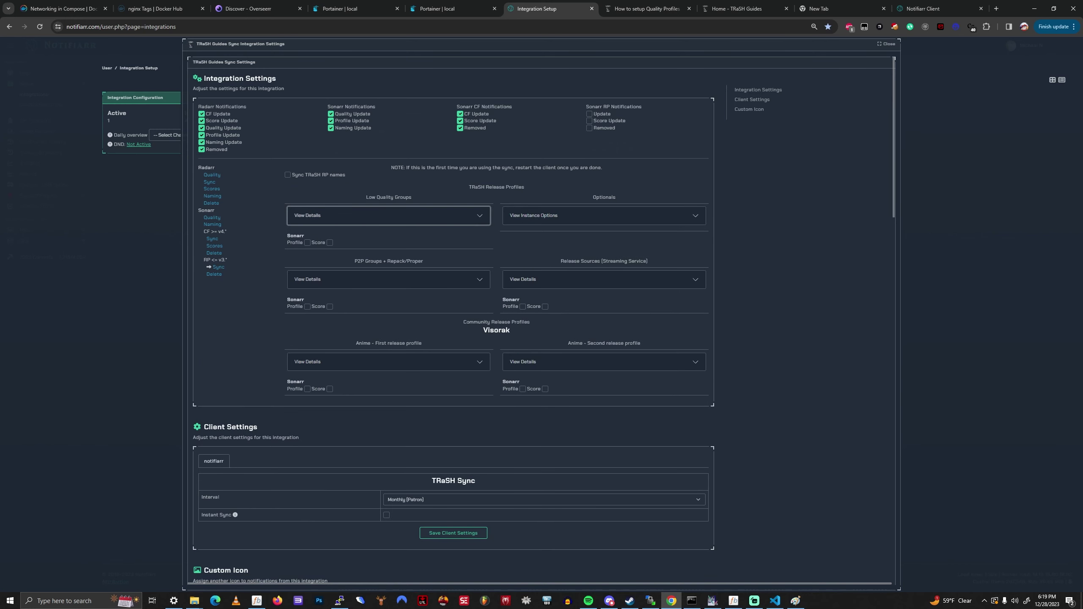
- Review Radarr's quality definitions, including the movie definition group and the preferred and maximum sizes of the WEBRip-2160p and Bluray-2160p rows
click(212, 175)
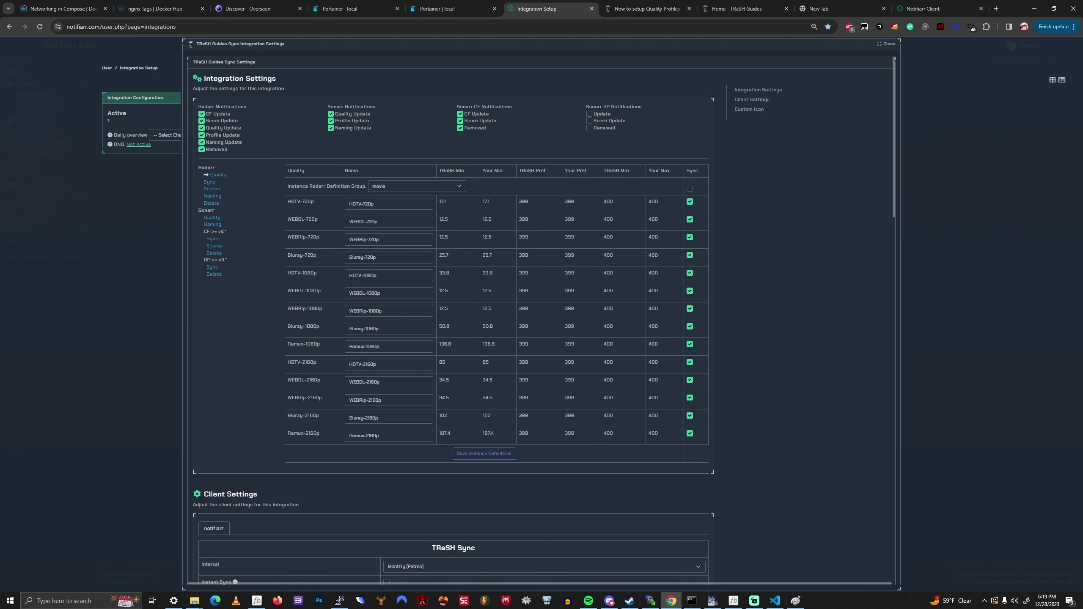
click(417, 186)
click(416, 203)
drag(463, 171, 299, 188)
click(299, 188)
double_click(523, 415)
drag(563, 416, 614, 415)
drag(518, 397, 650, 397)
click(659, 400)
- Open the interactive TRaSH flowchart from Radarr's custom format sync settings and show the Workflow: Default chart
click(210, 182)
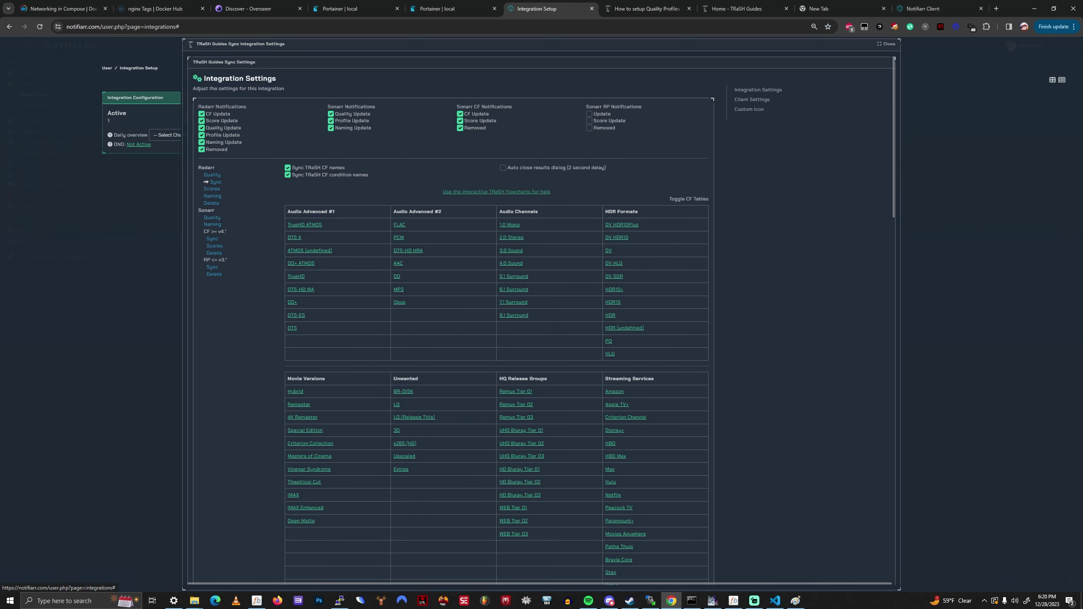
click(304, 225)
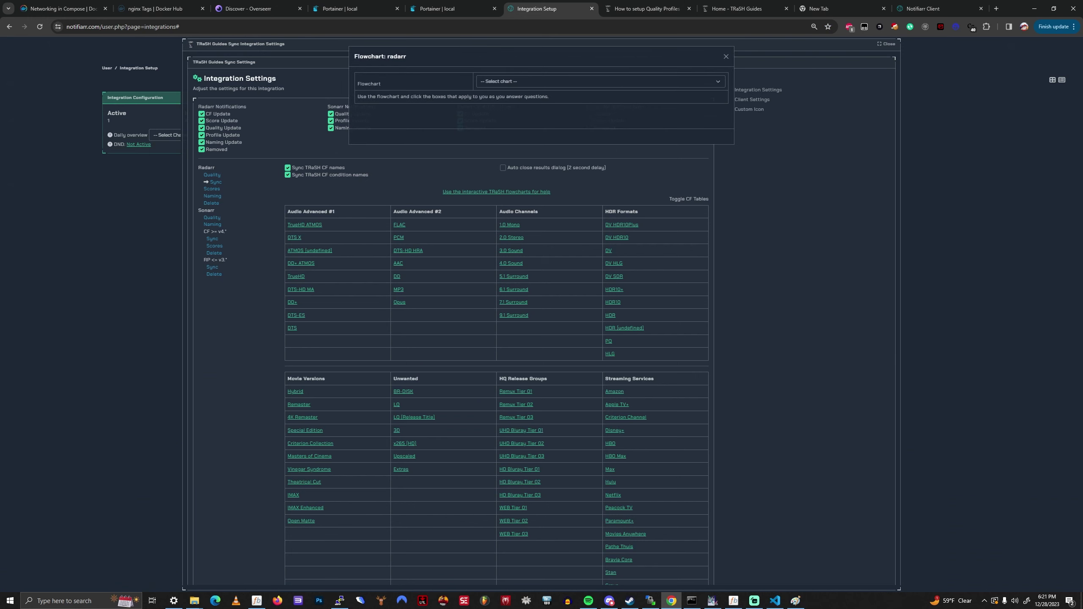
click(600, 81)
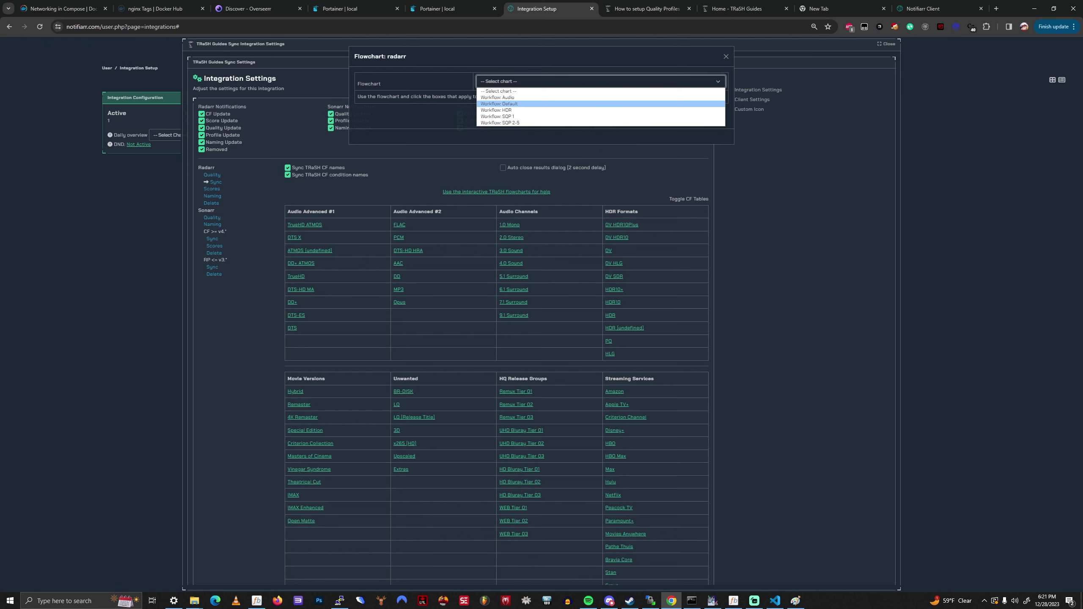
click(499, 104)
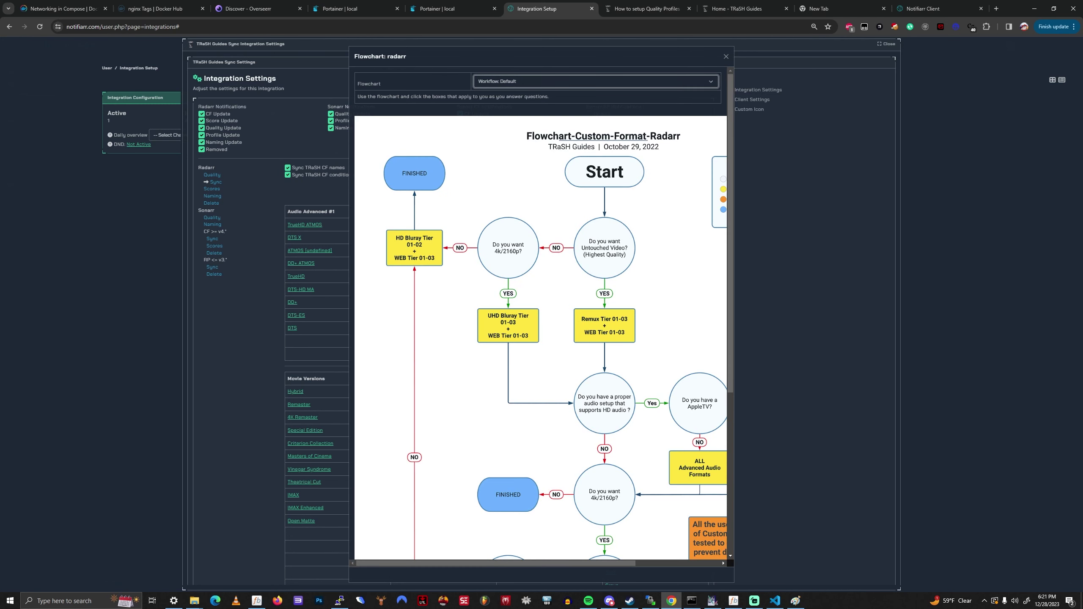
- View the Workflow: Audio flowchart and switch back to the Workflow: Default chart
click(503, 81)
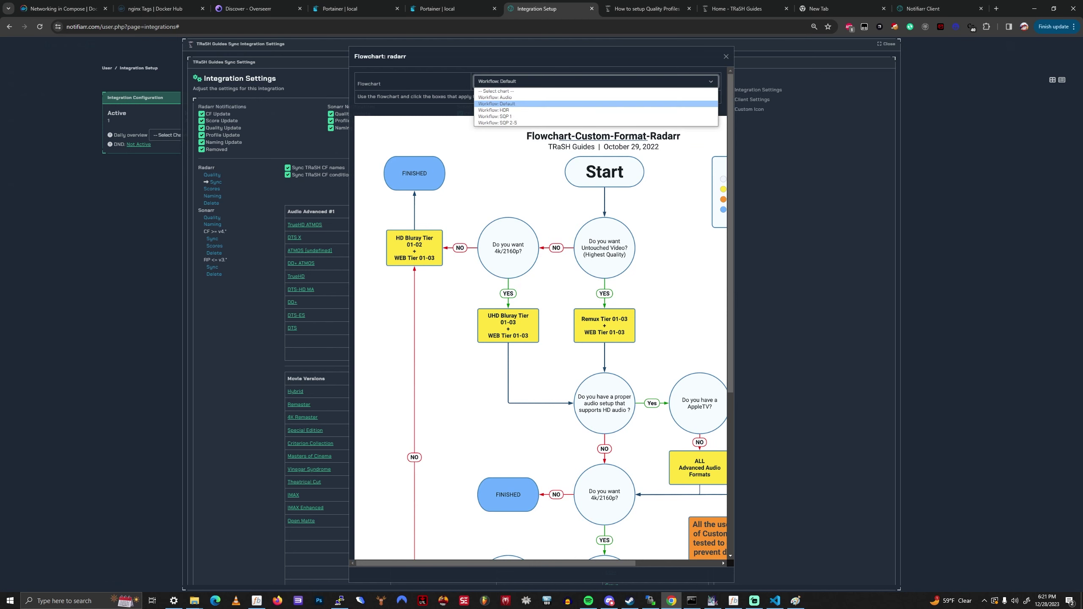
click(499, 98)
click(503, 82)
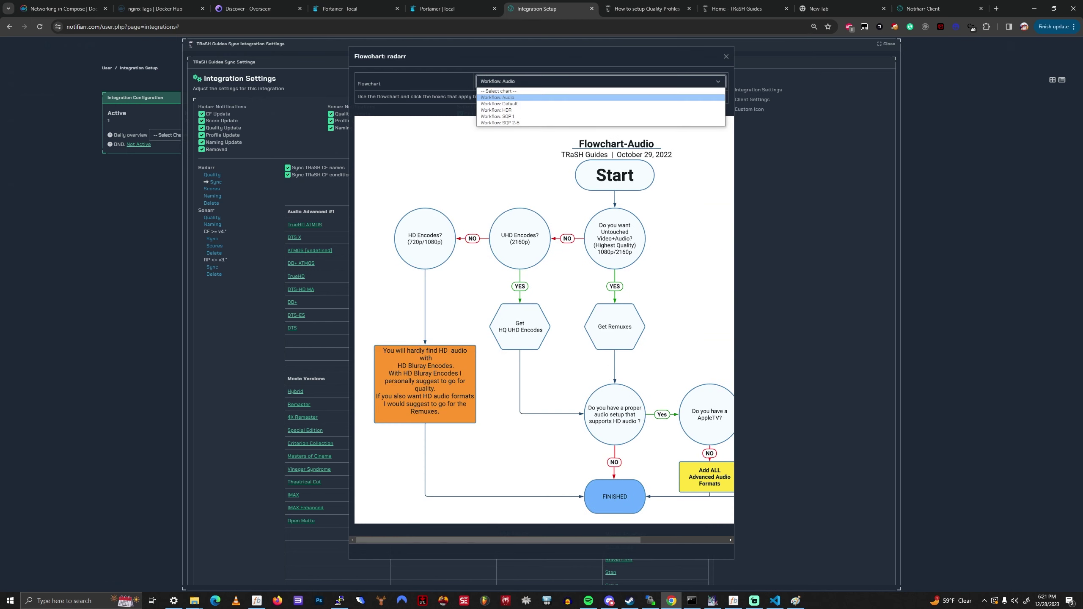
click(499, 104)
click(503, 82)
click(499, 91)
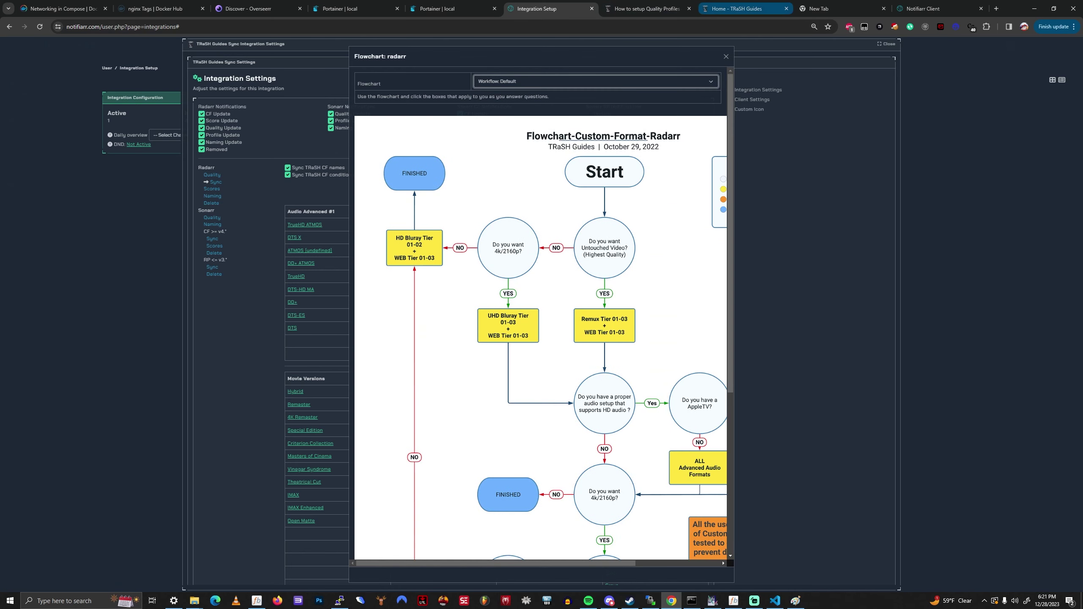
- Check the TRaSH Guides Guide Sync page and find the HD Bluray + WEB section in the Radarr quality profiles guide
click(737, 8)
scroll(537, 298, up, 7)
scroll(537, 299, up, 4)
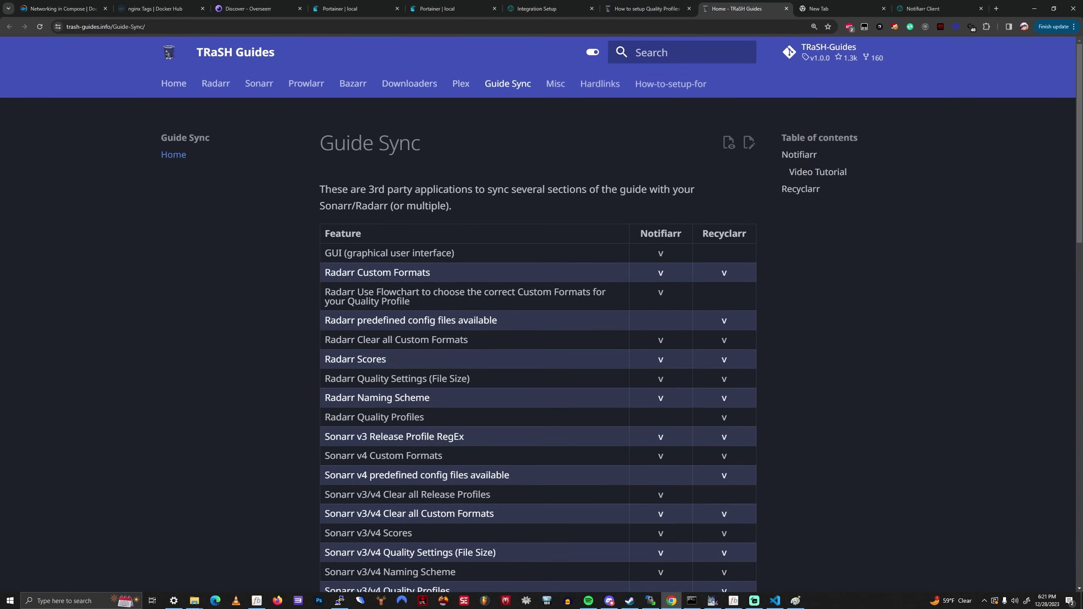
click(646, 8)
scroll(538, 298, up, 3)
scroll(537, 298, up, 10)
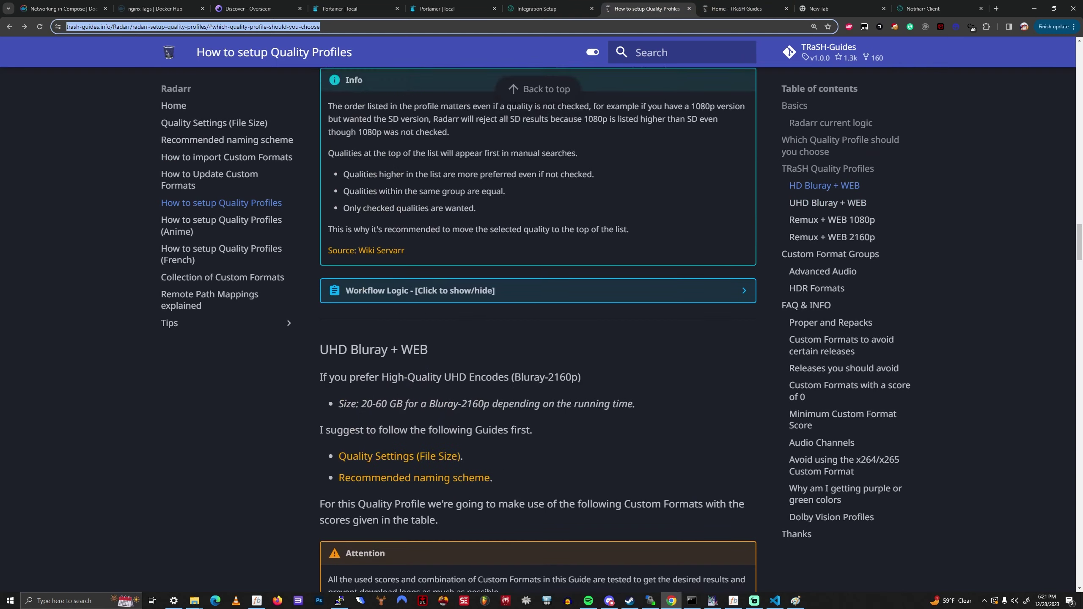
scroll(401, 305, up, 4)
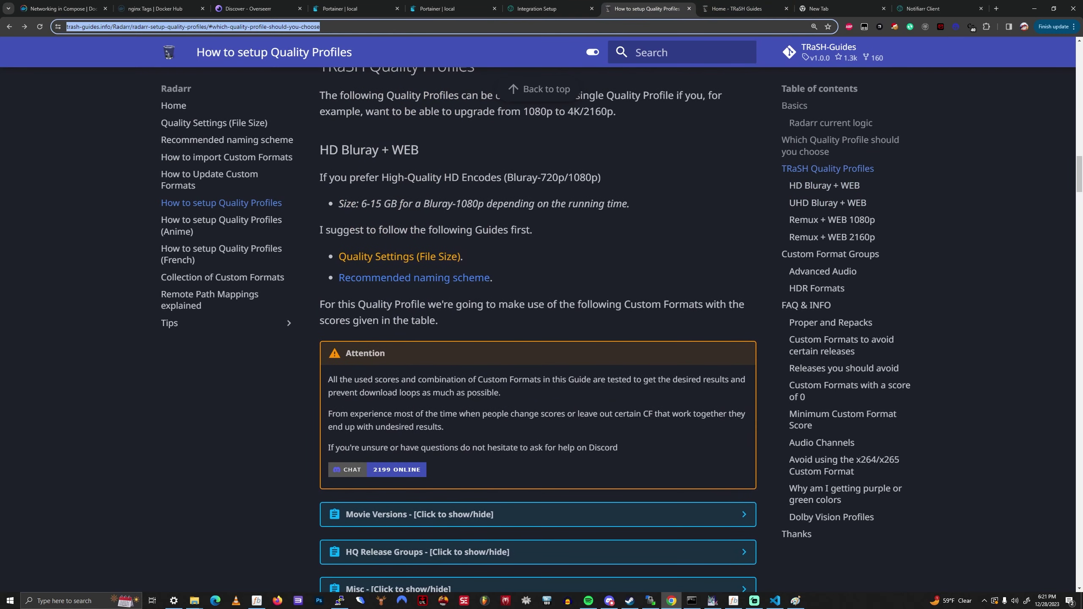